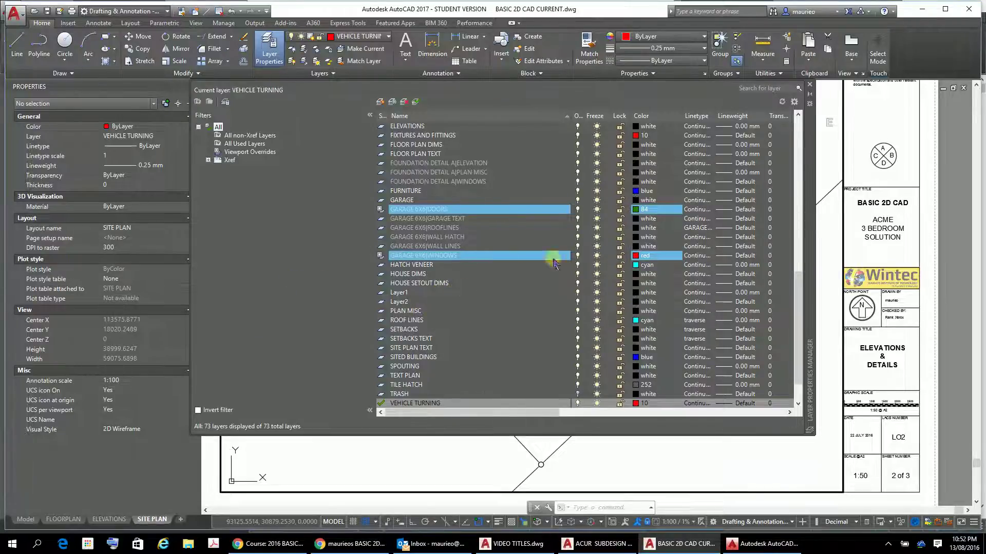
Make A2 TEMPLATE LINES05 the current layer and create a new layer frozen in all viewports, based on Layer1.
left_click_drag(797, 279, 795, 126)
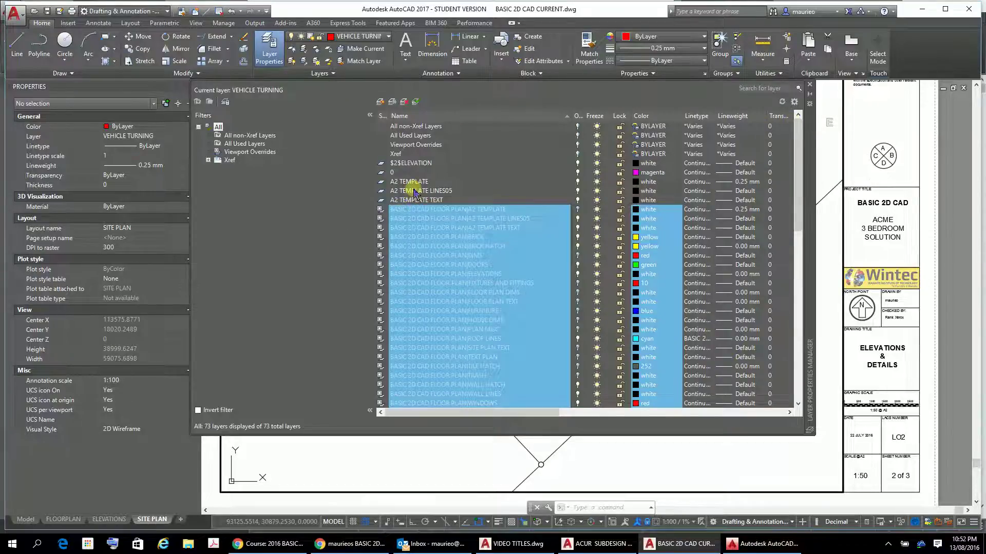
double_click(415, 192)
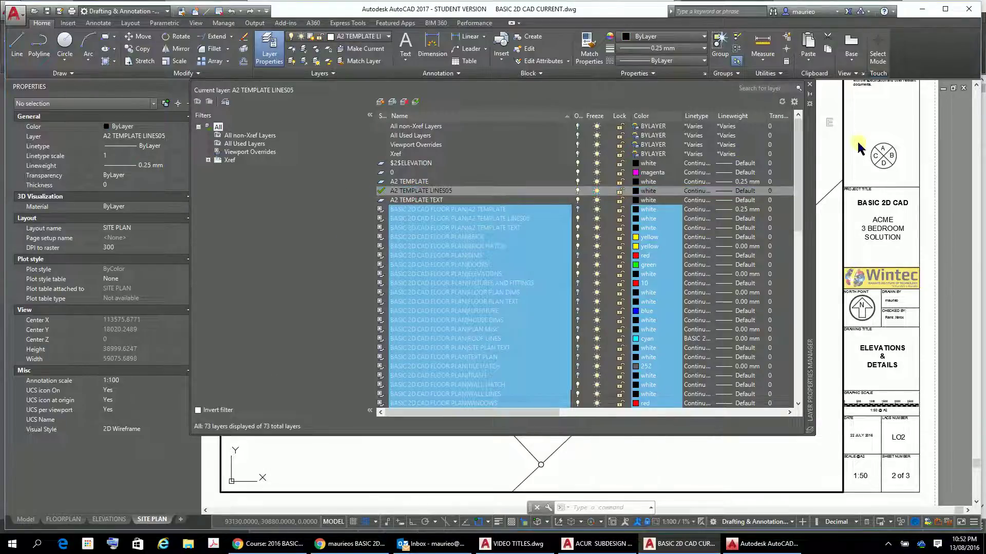
mouse_move(800, 156)
left_mouse_down()
mouse_move(836, 355)
mouse_move(830, 331)
left_mouse_up()
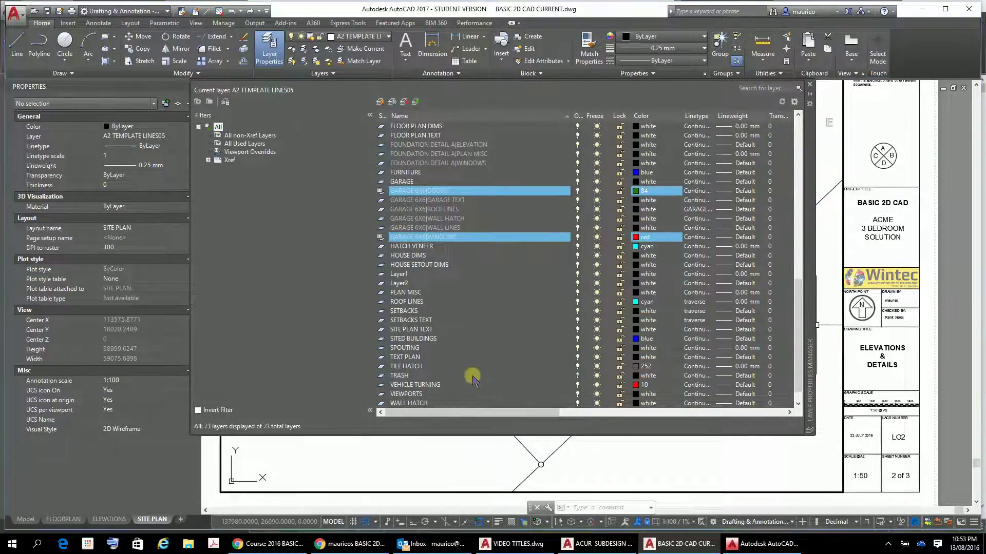
left_click(404, 275)
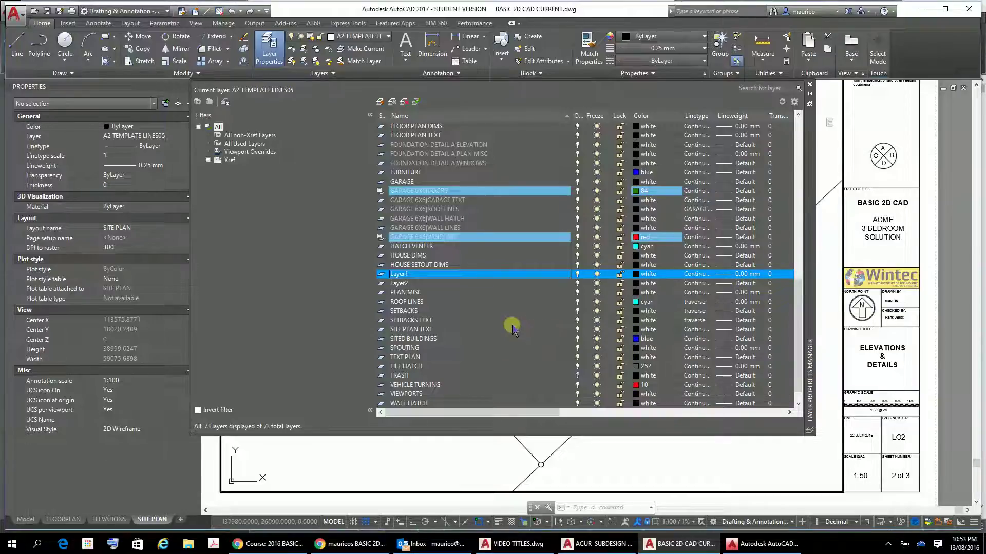
left_click(392, 103)
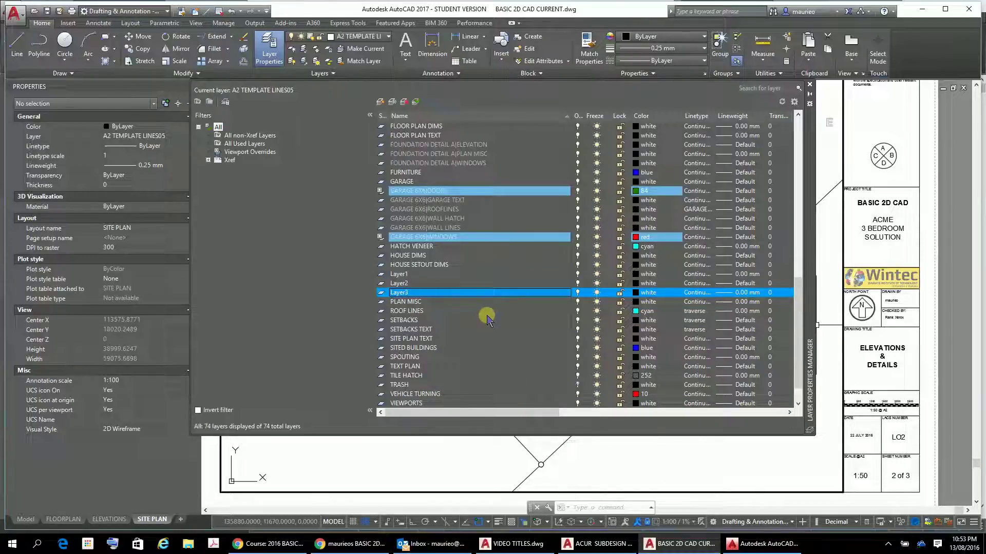
type("di")
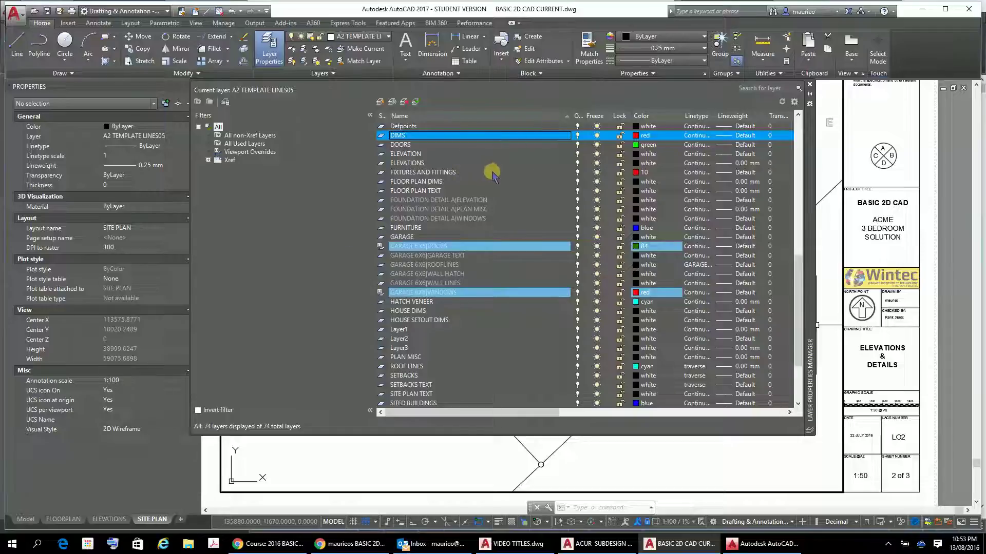
scroll(493, 175, "up", 2)
scroll(493, 174, "down", 1)
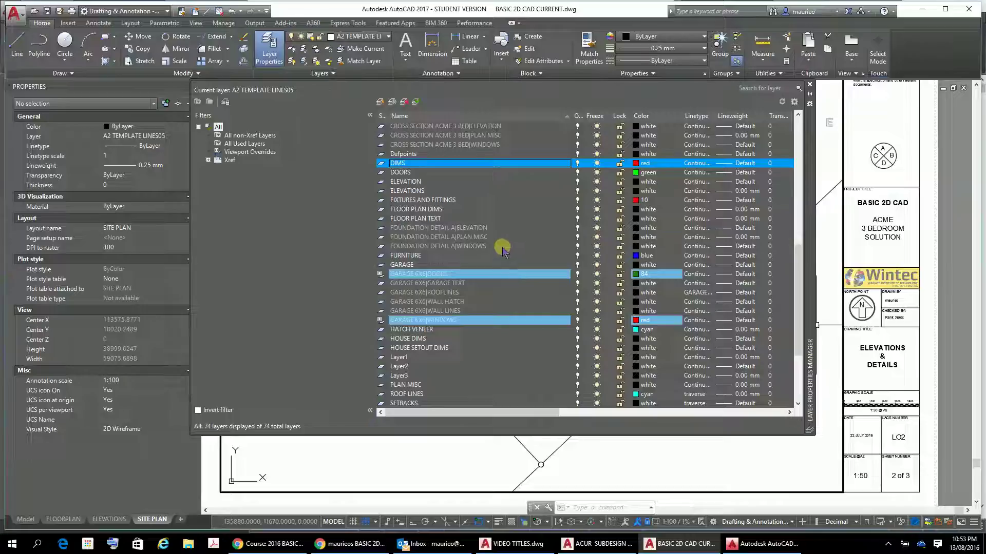
scroll(502, 249, "up", 1)
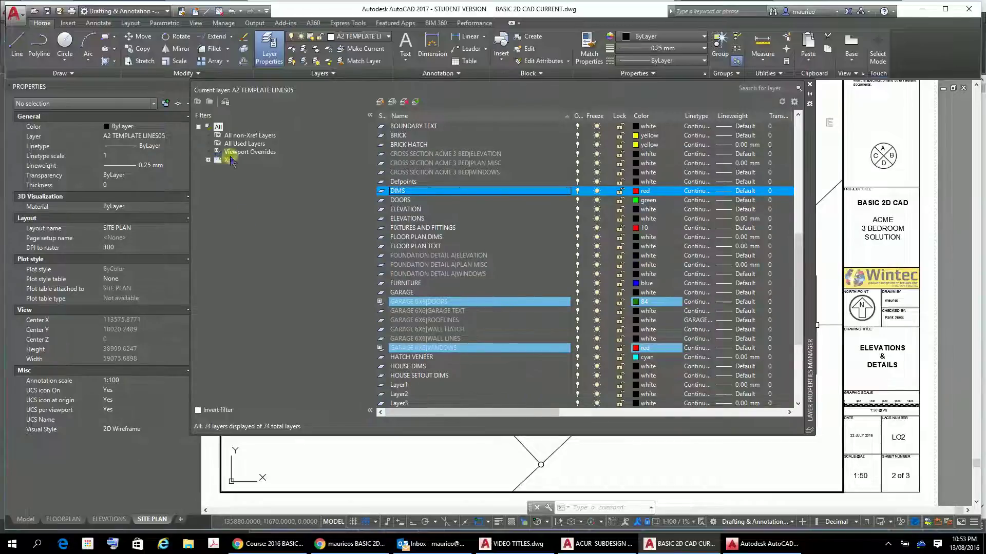
left_click(219, 127)
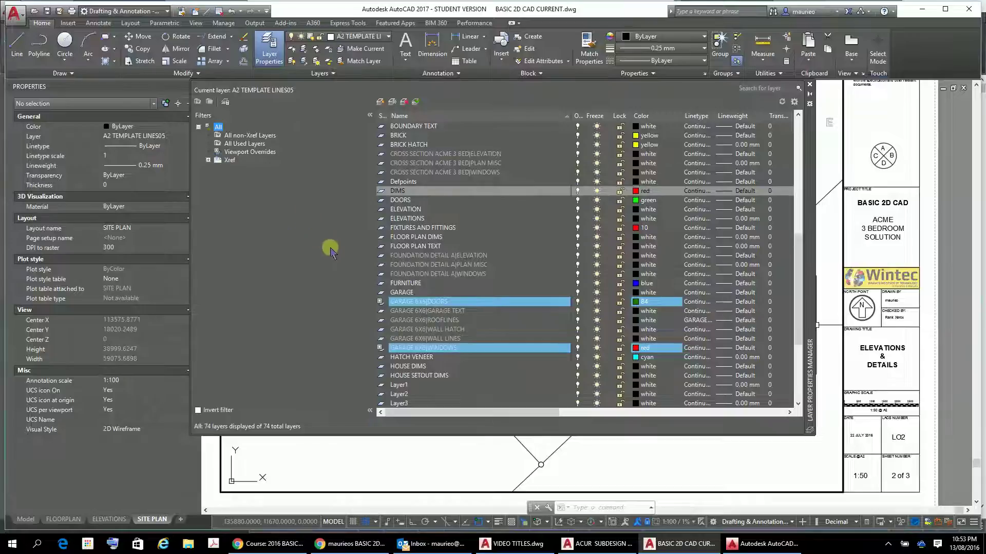
Rename the Layer3 layer as DRIVEWAY.
scroll(473, 390, "down", 1)
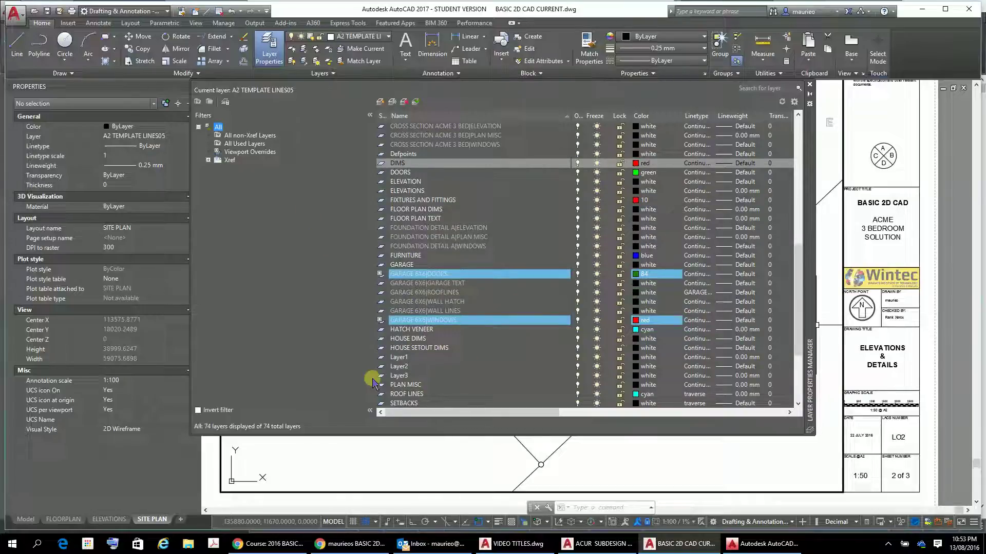
left_click(399, 381)
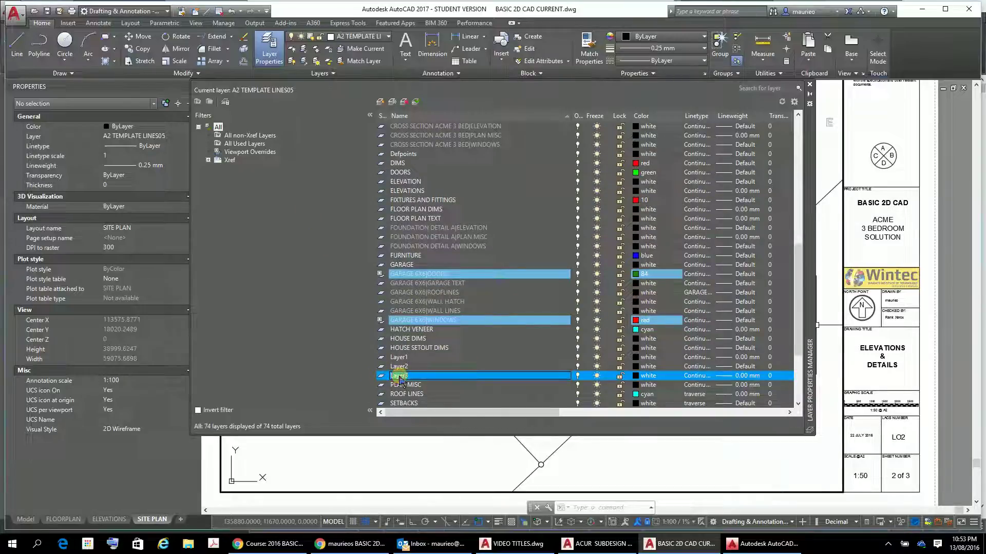
right_click(399, 379)
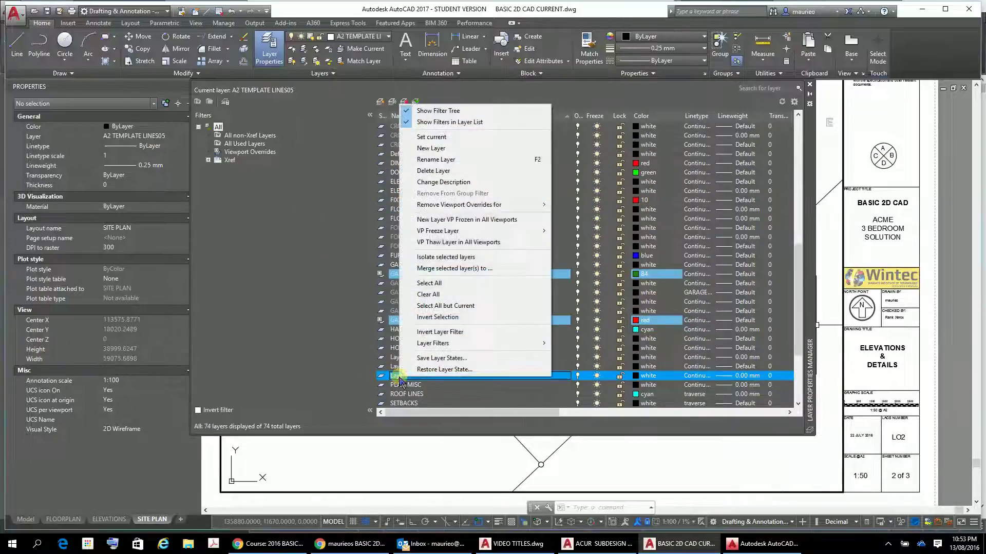
left_click(431, 159)
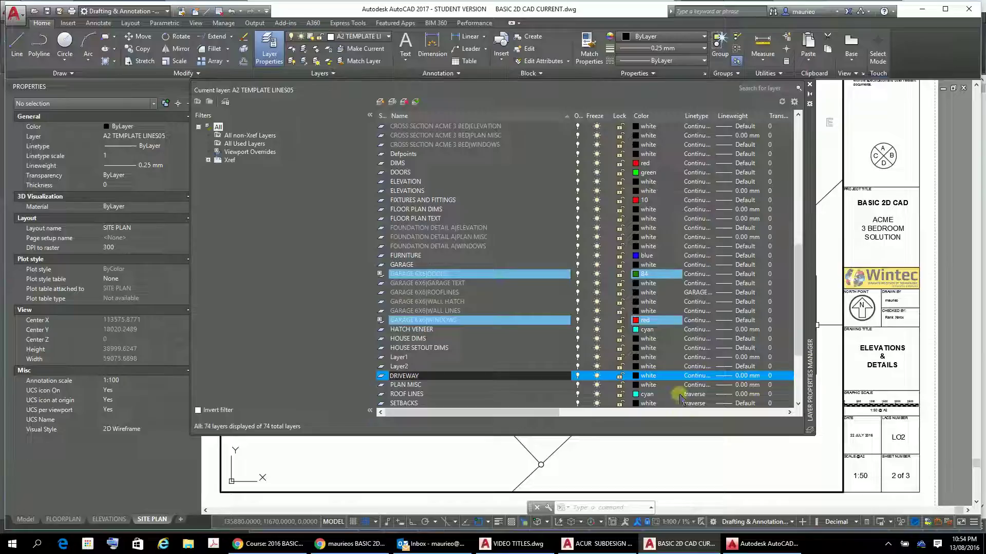
Set the DRIVEWAY layer's color to red.
right_click(637, 377)
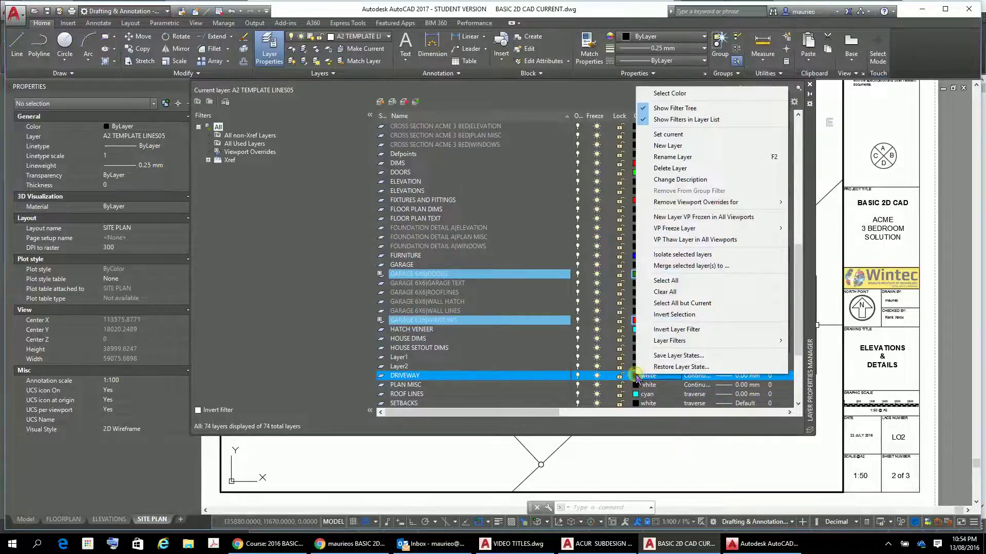
left_click(668, 94)
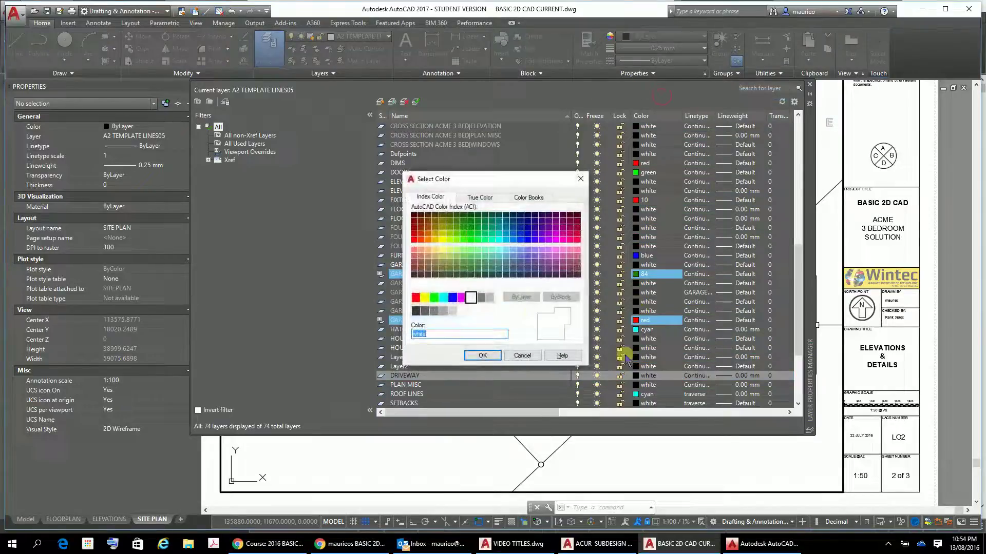
left_click(415, 298)
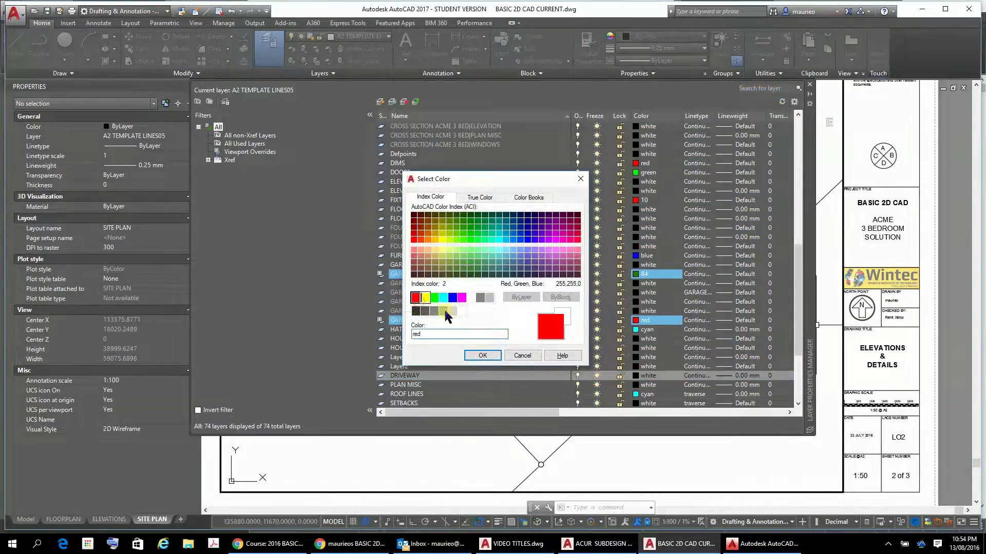
left_click(482, 357)
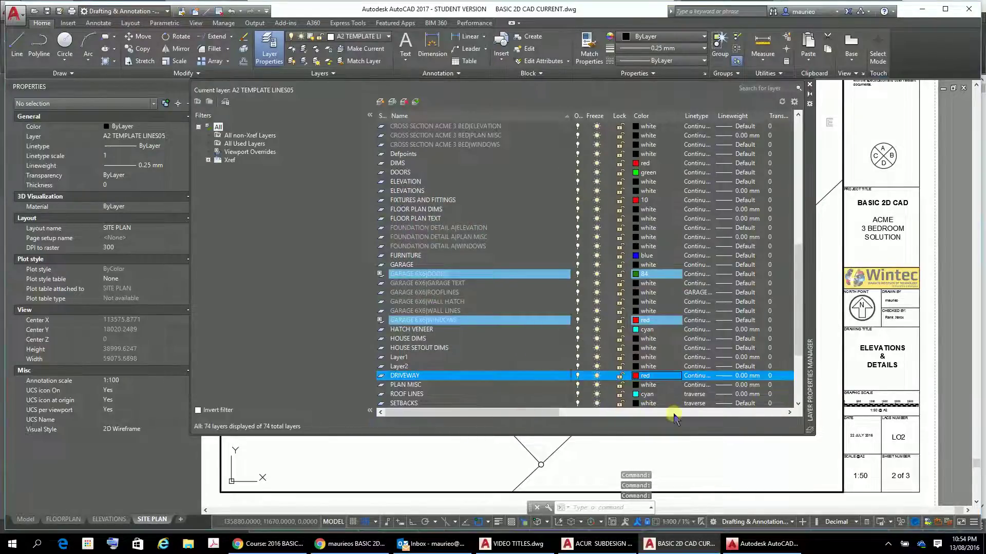
Override the DRIVEWAY layer's color in the current viewport with white.
left_click_drag(552, 413, 716, 415)
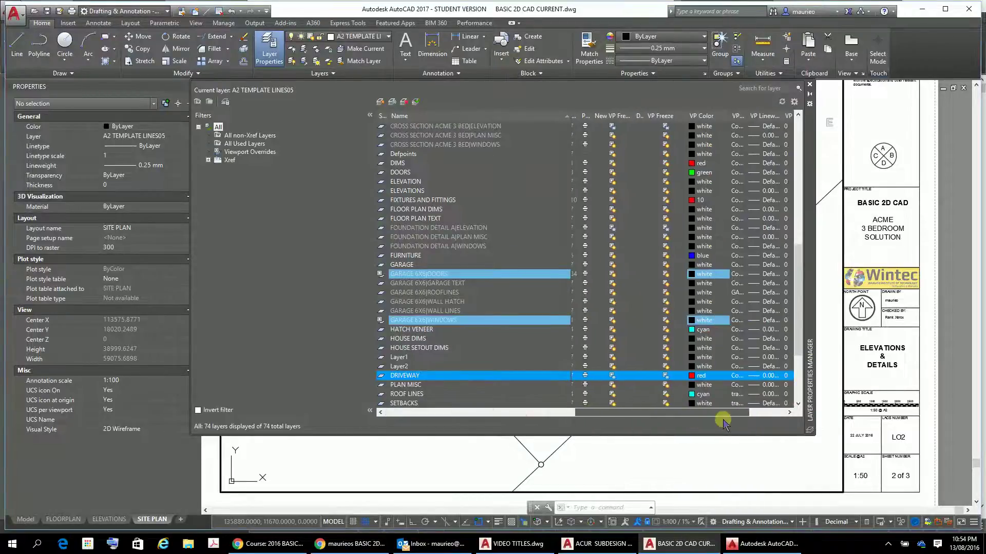
right_click(700, 377)
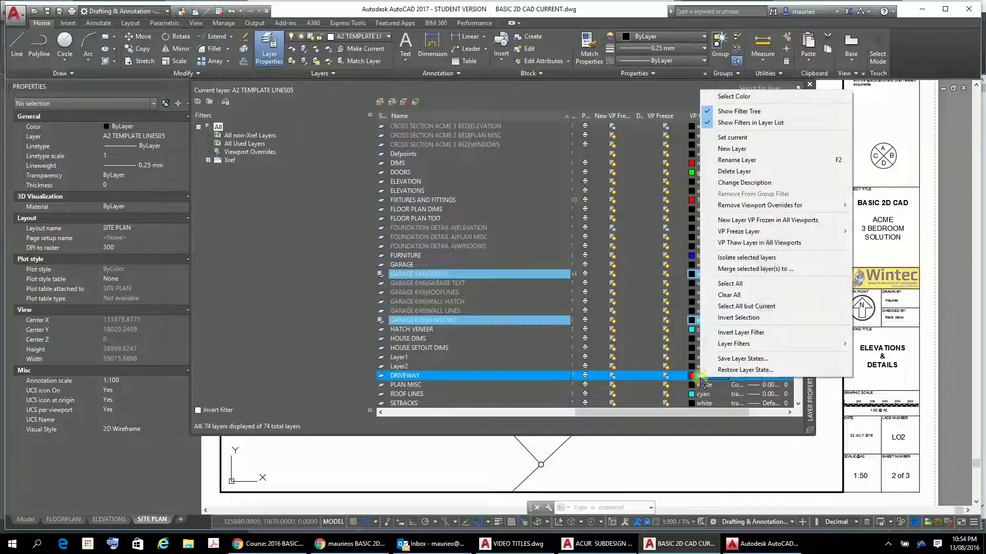
left_click(740, 97)
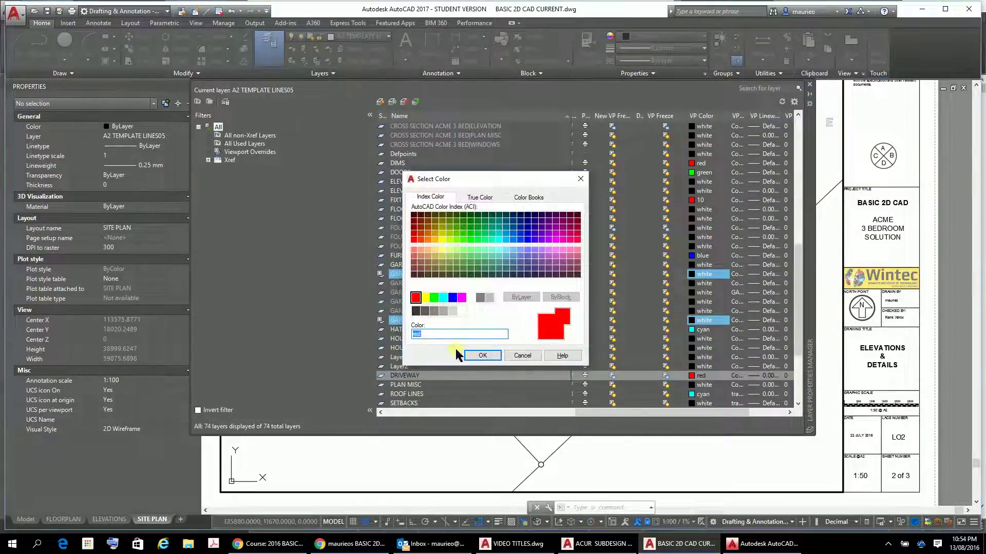
left_click(471, 297)
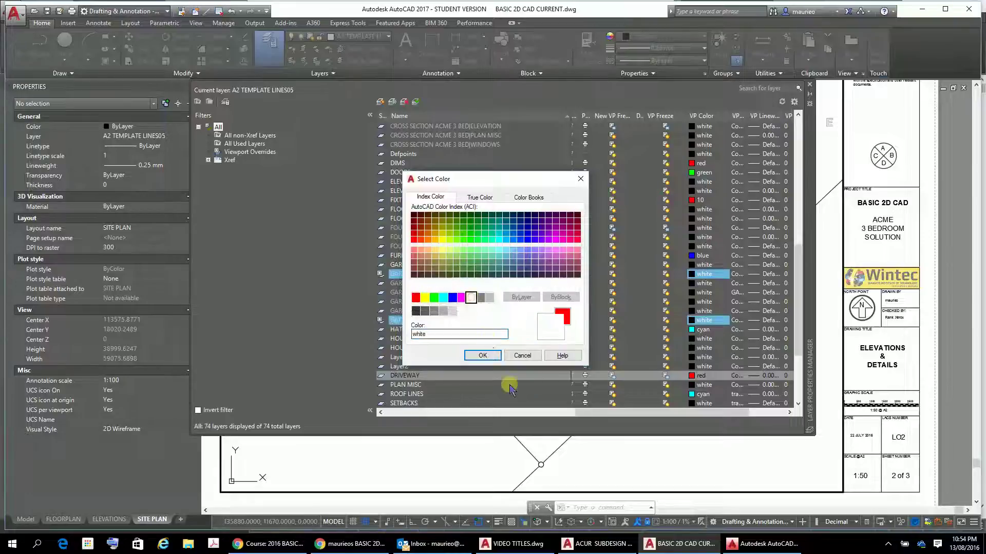
left_click(480, 355)
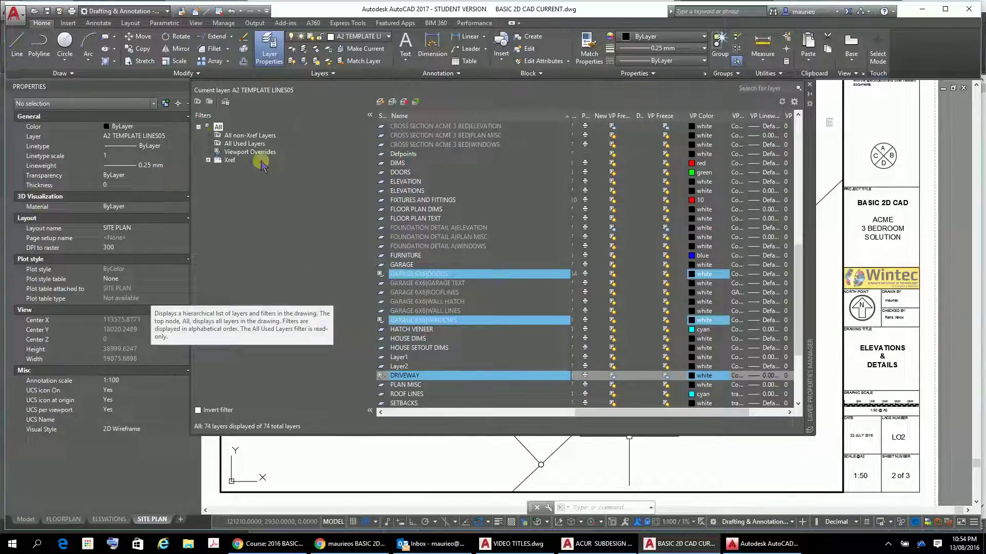
Create another new layer frozen in all viewports and name it STREETSCAPE.
left_click(391, 102)
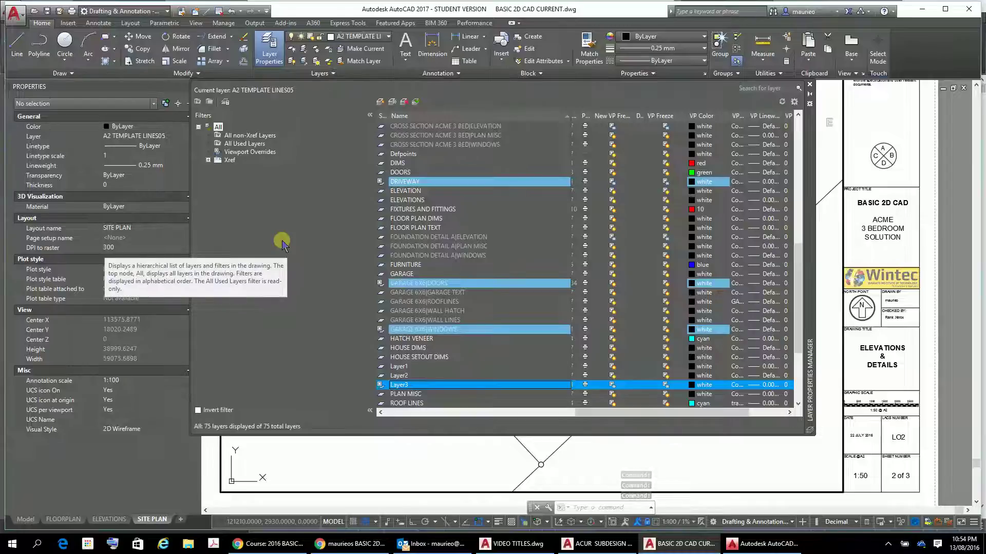
key("Down")
key("Down")
key("Down")
key("Down")
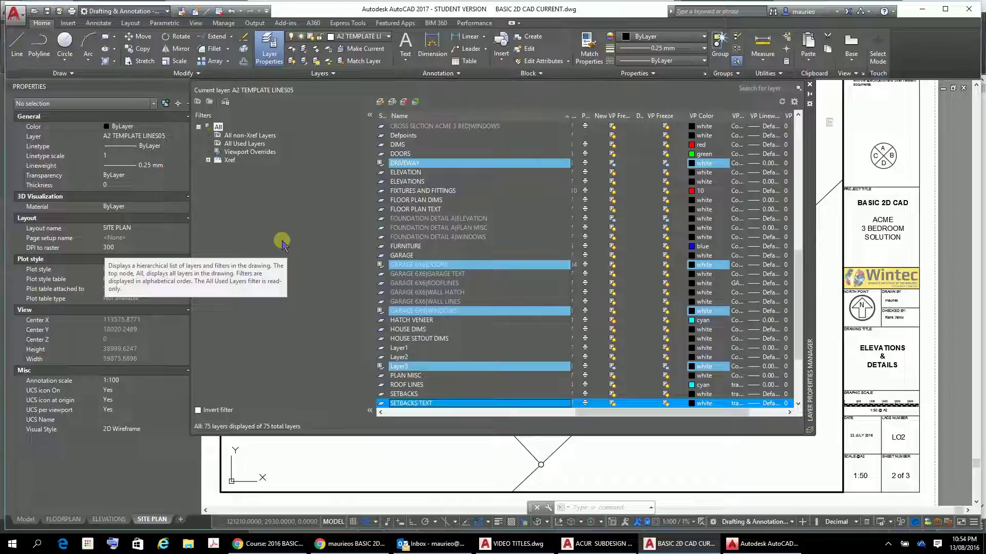
right_click(482, 366)
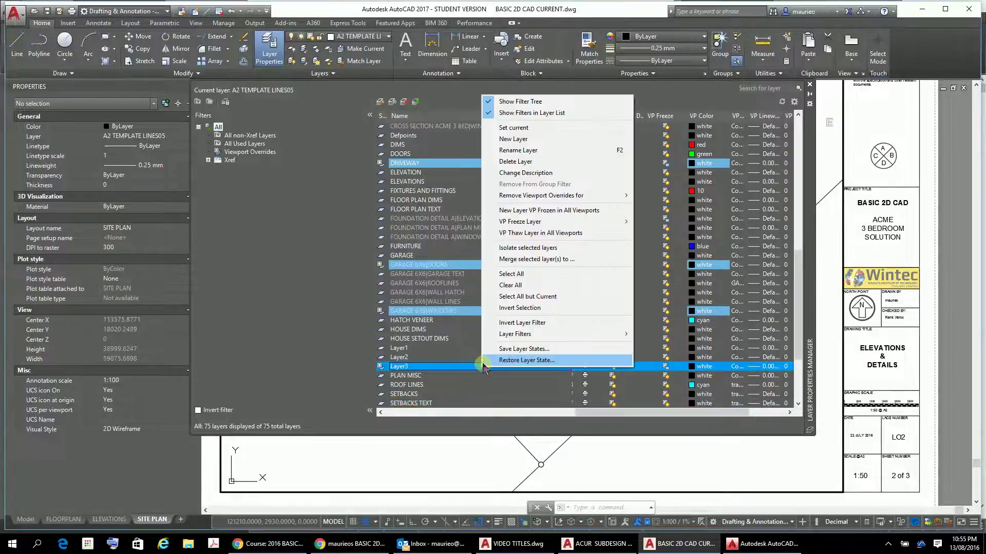
left_click(508, 154)
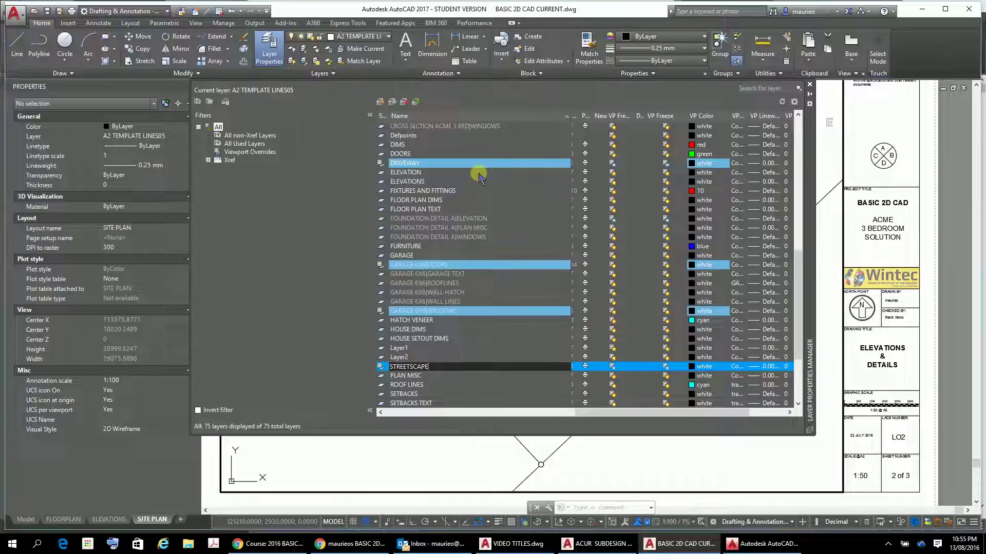
key("Return")
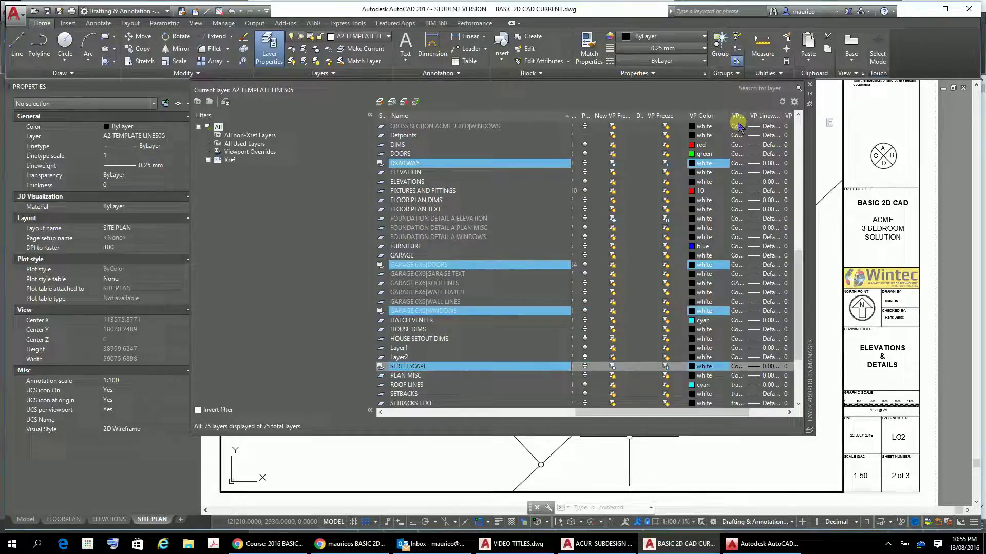
Close the layer manager and thaw the STREETSCAPE layer in the current site plan viewport.
left_click(810, 84)
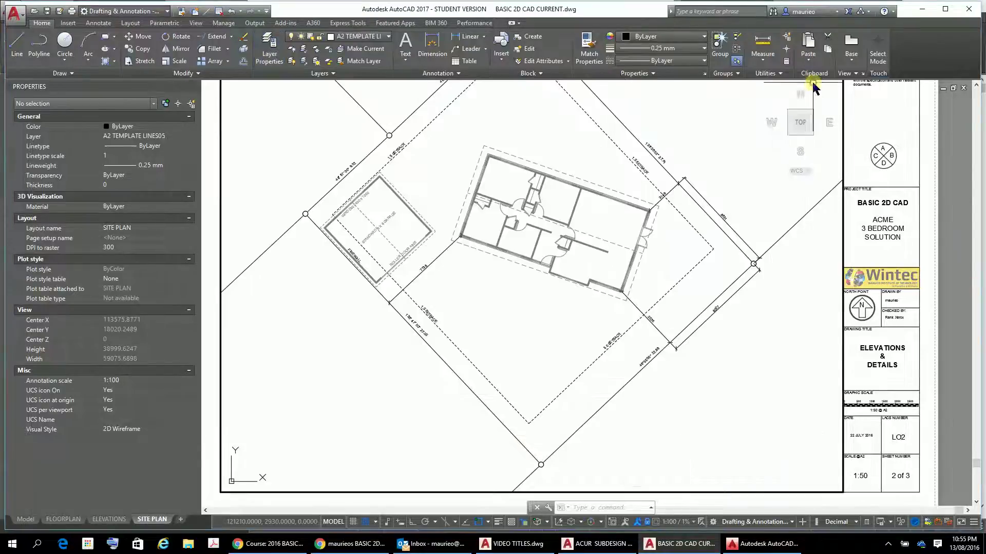
scroll(726, 334, "down", 4)
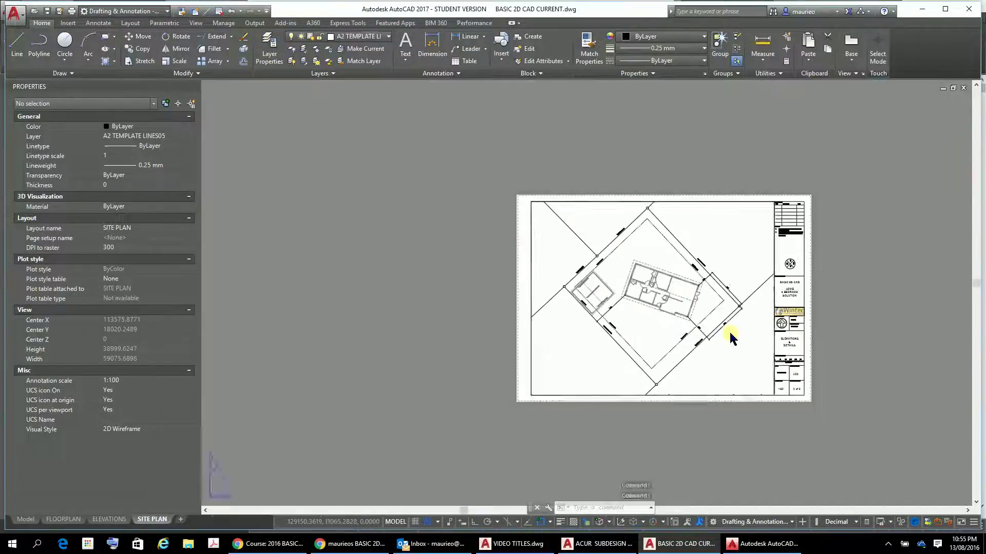
scroll(607, 221, "up", 5)
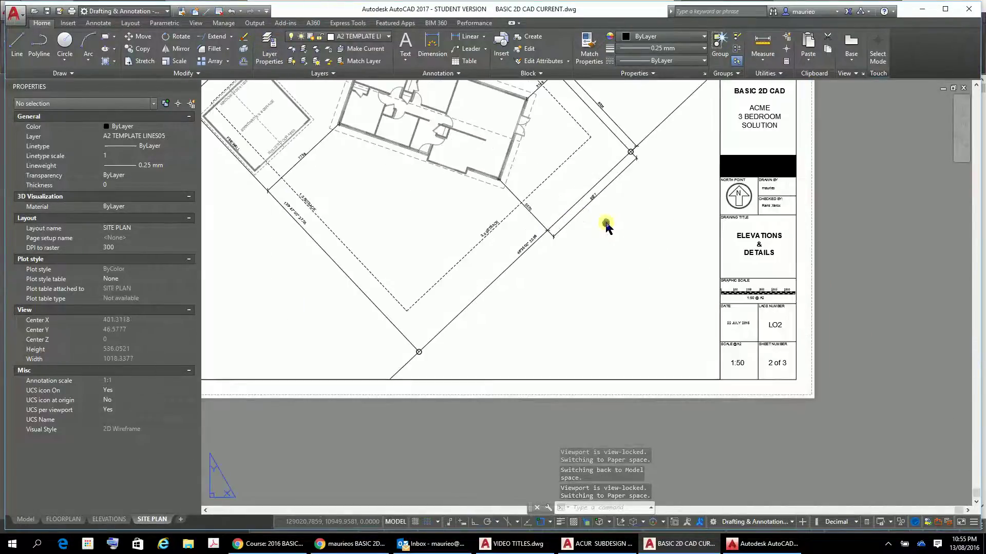
left_click(388, 37)
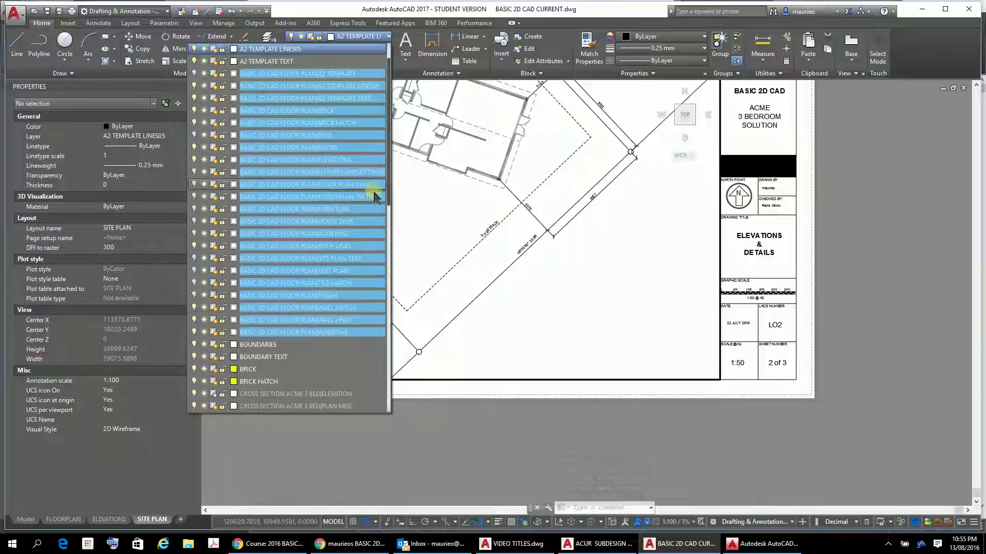
left_click(389, 224)
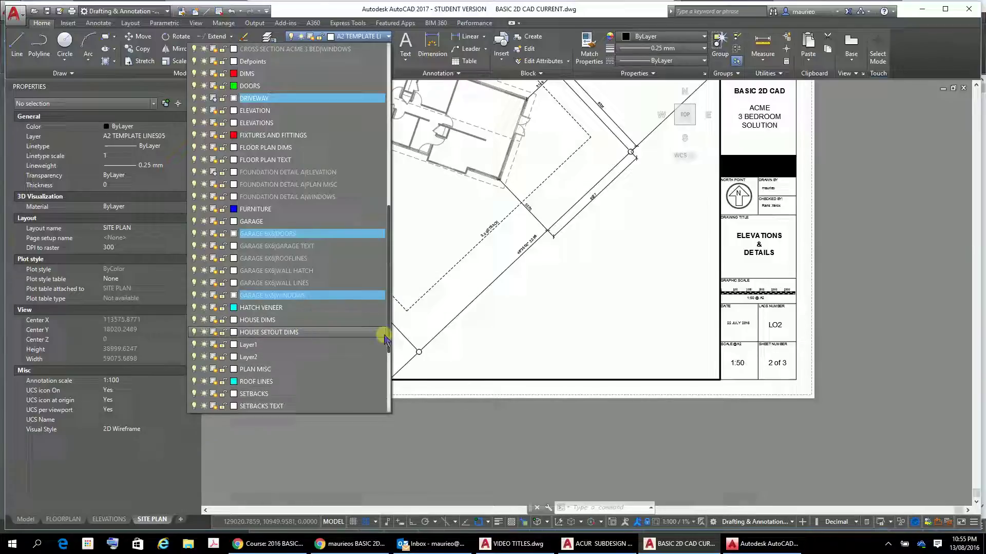
left_click_drag(391, 334, 393, 395)
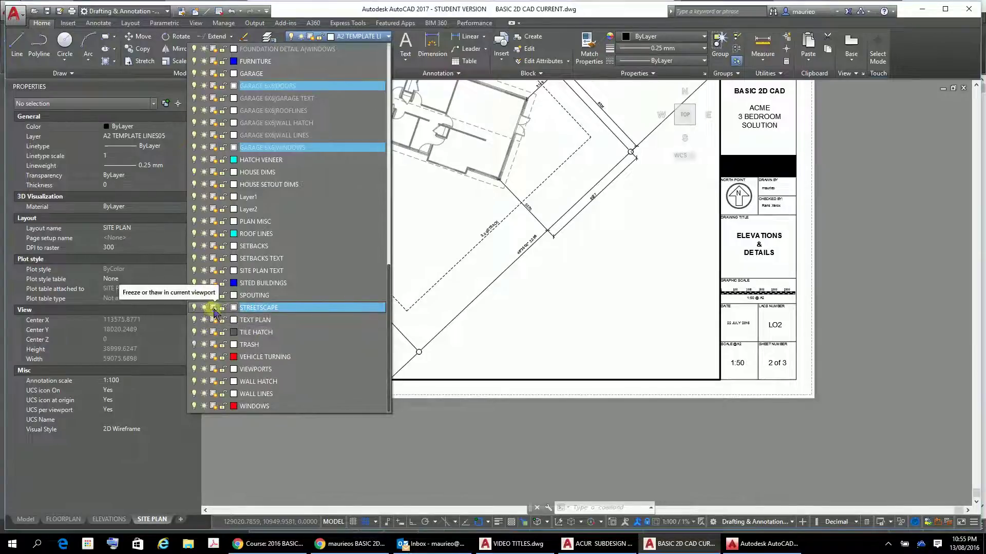
left_click(214, 308)
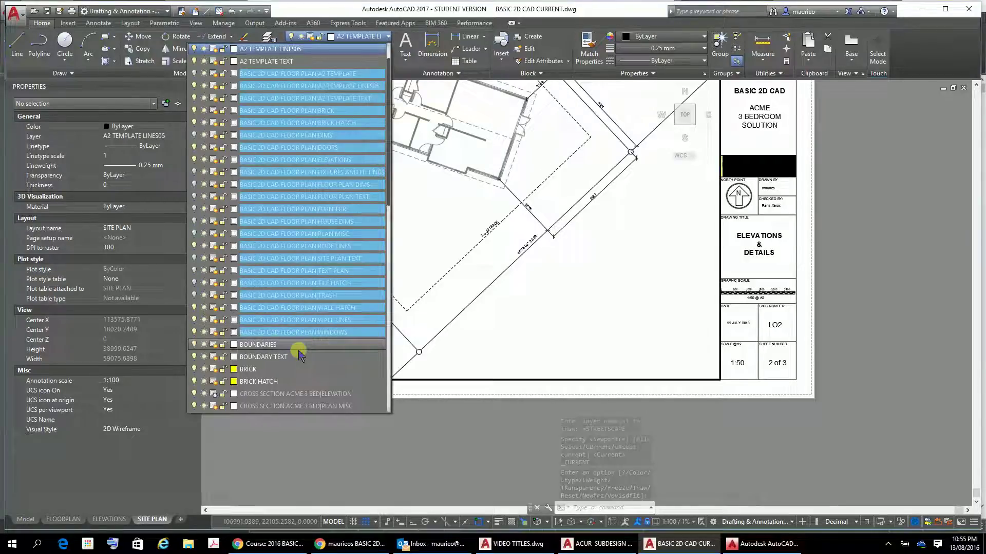
left_click_drag(387, 158, 396, 418)
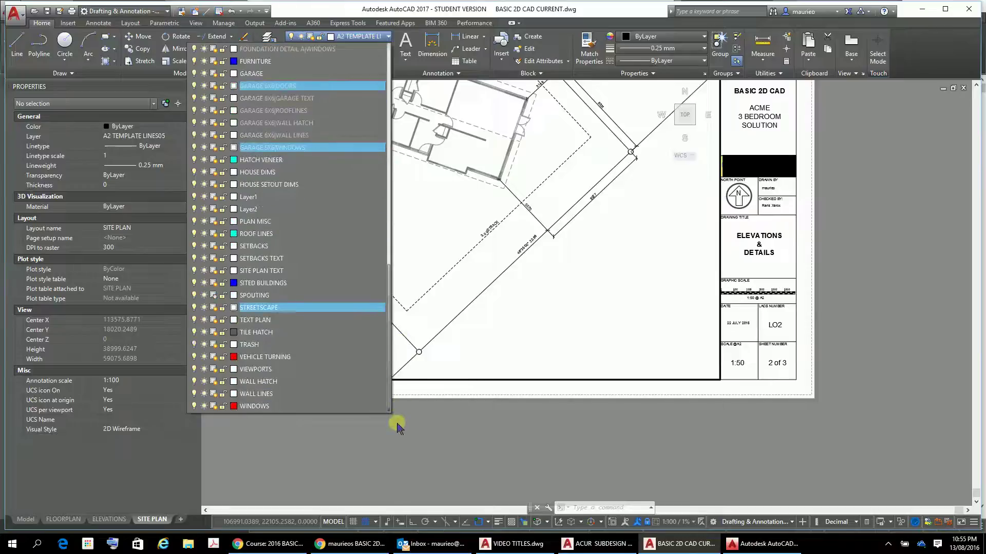
Make STREETSCAPE the current layer and cancel the accidental selection window.
left_click(300, 311)
left_click(298, 310)
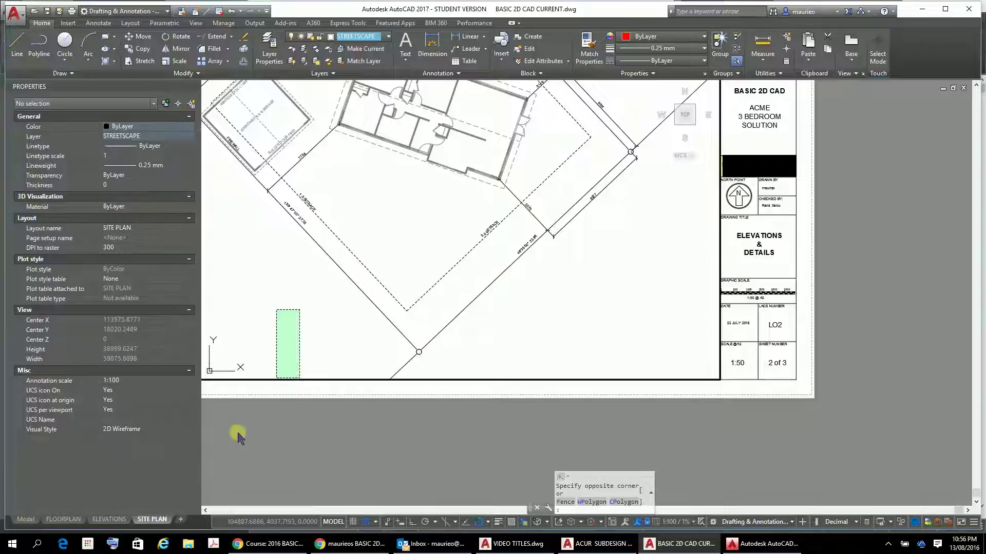
key("Escape")
key("Escape")
key("Escape")
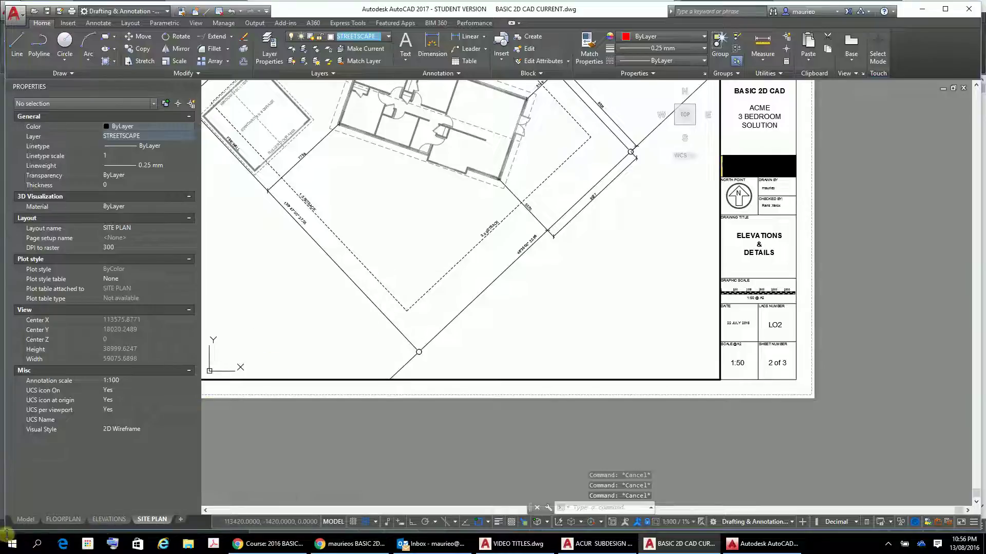
Switch to model space and erase the stray CARSTD car block lying north of the site.
left_click(26, 520)
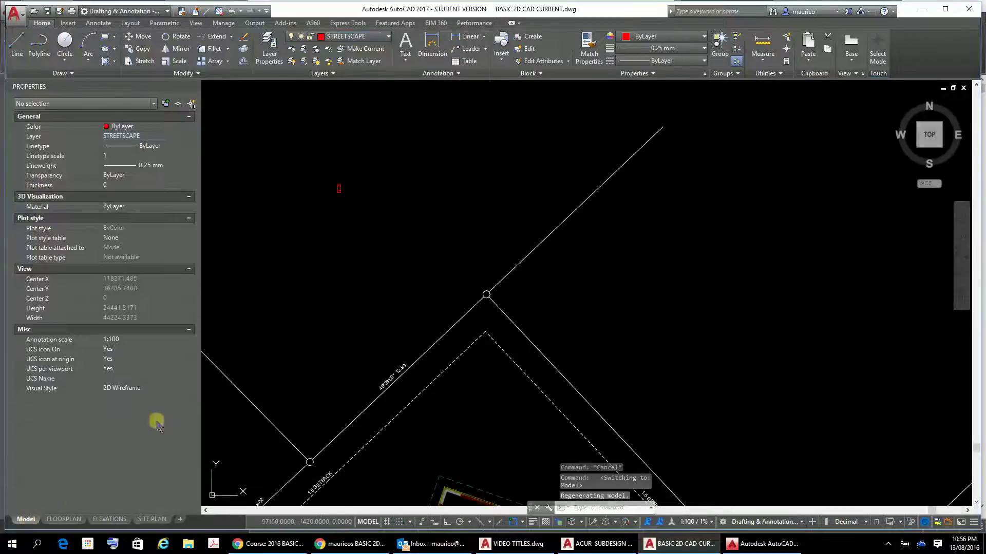
scroll(652, 220, "down", 2)
scroll(559, 170, "up", 6)
scroll(479, 147, "up", 2)
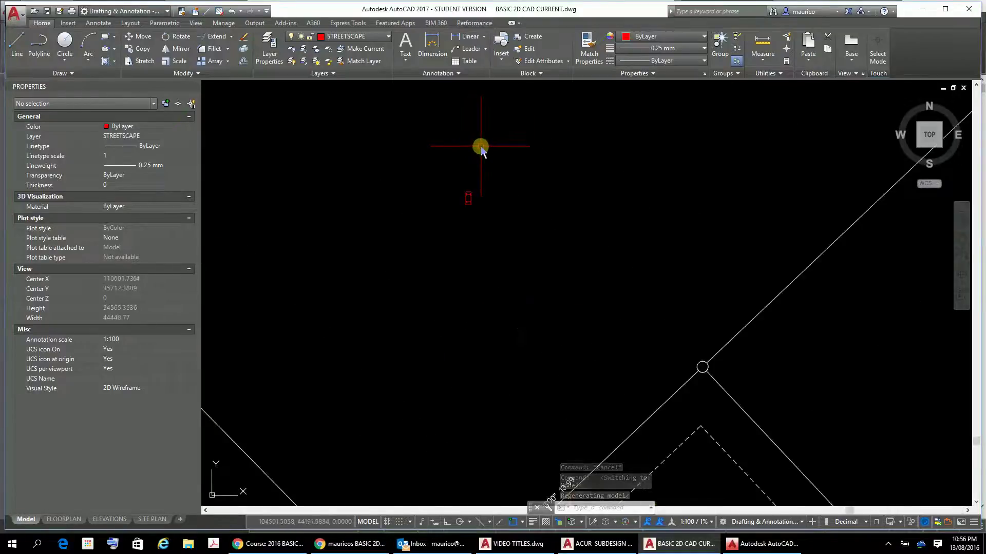
scroll(477, 147, "down", 4)
left_click(488, 153)
left_click(451, 200)
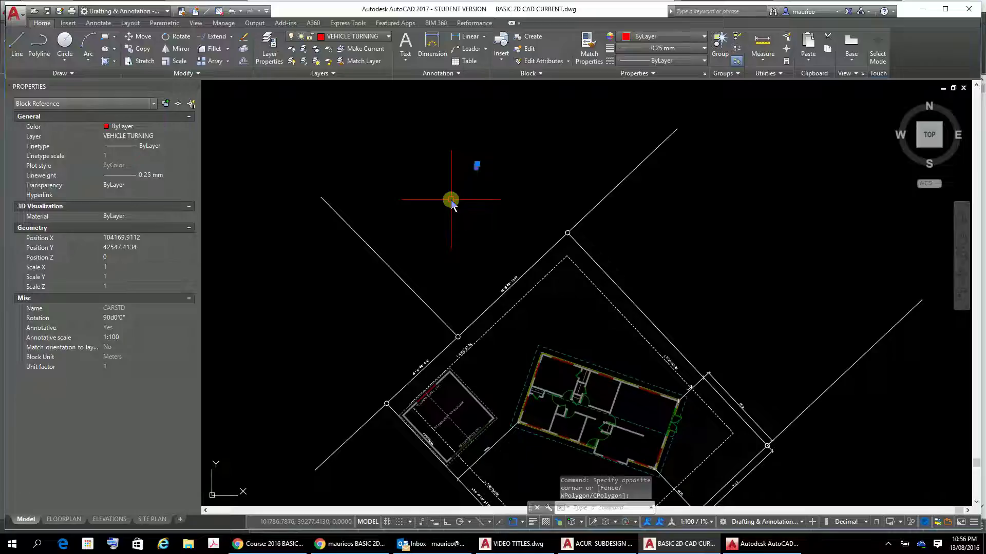
key("Delete")
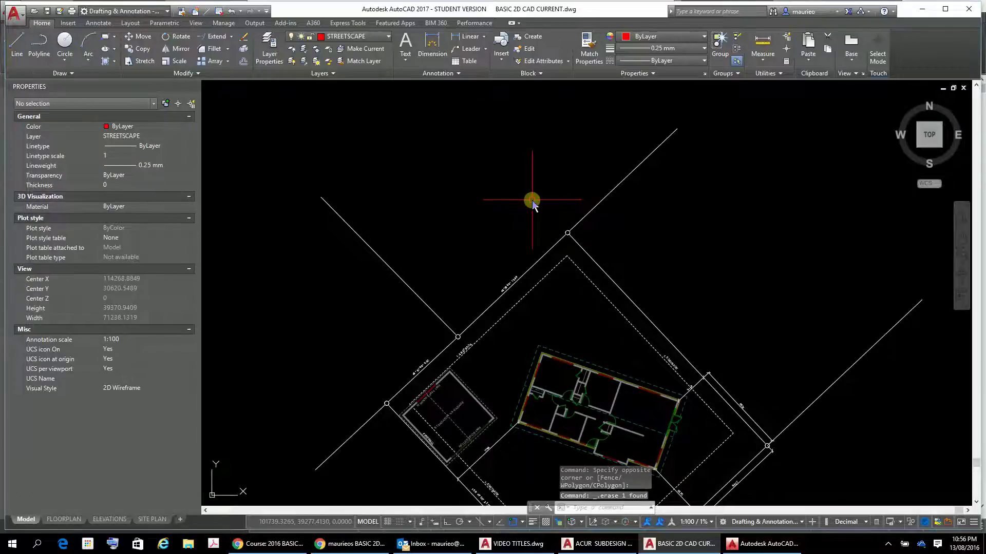
Offset the site's southeast street boundary line 1500 outward.
scroll(583, 253, "down", 3)
middle_click_drag(623, 390, 616, 262)
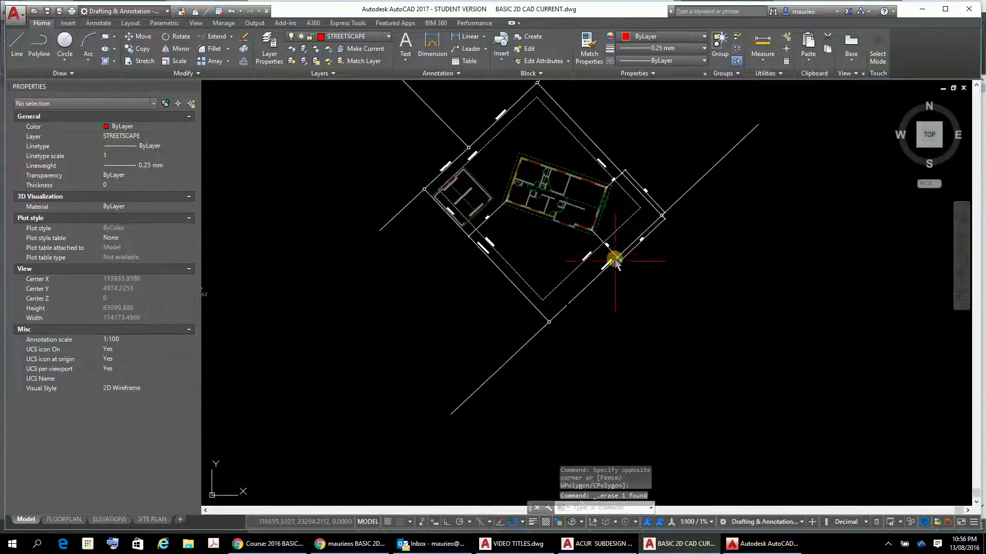
middle_click_drag(618, 310, 610, 312)
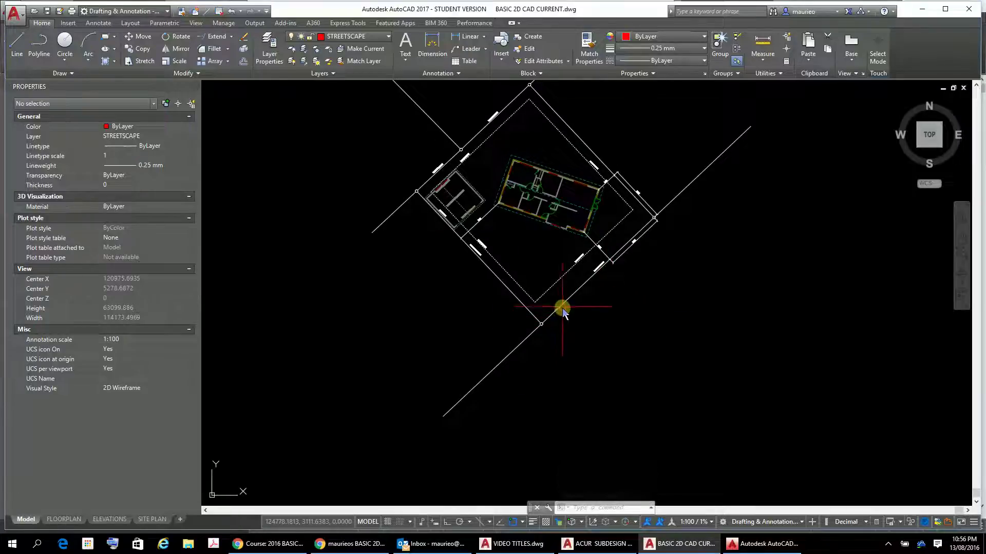
left_click(562, 309)
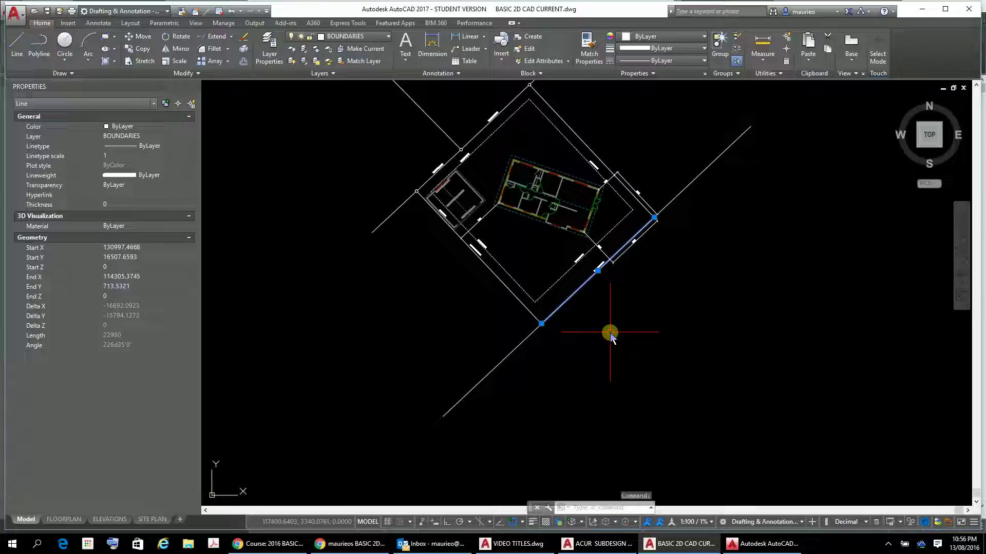
type("o")
key("Return")
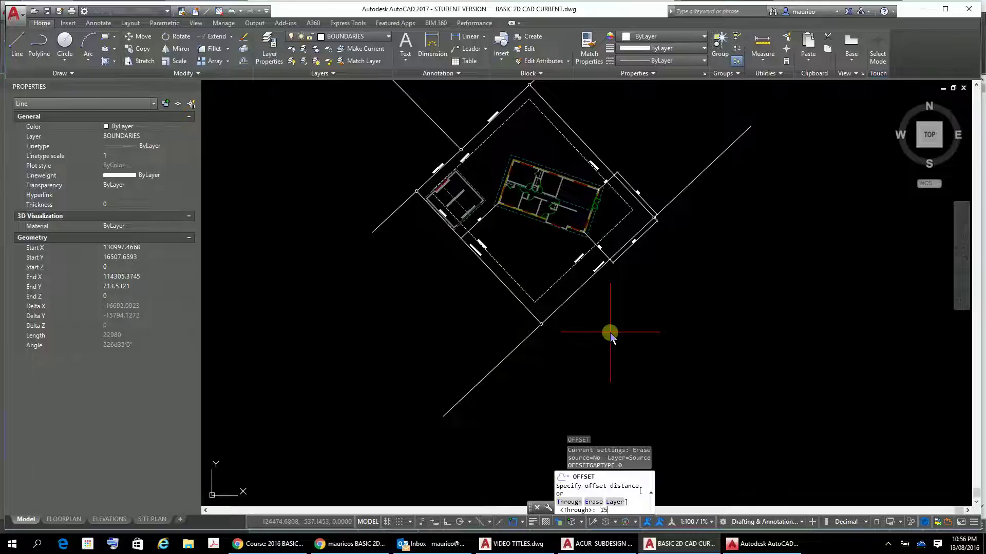
type("1500")
key("Return")
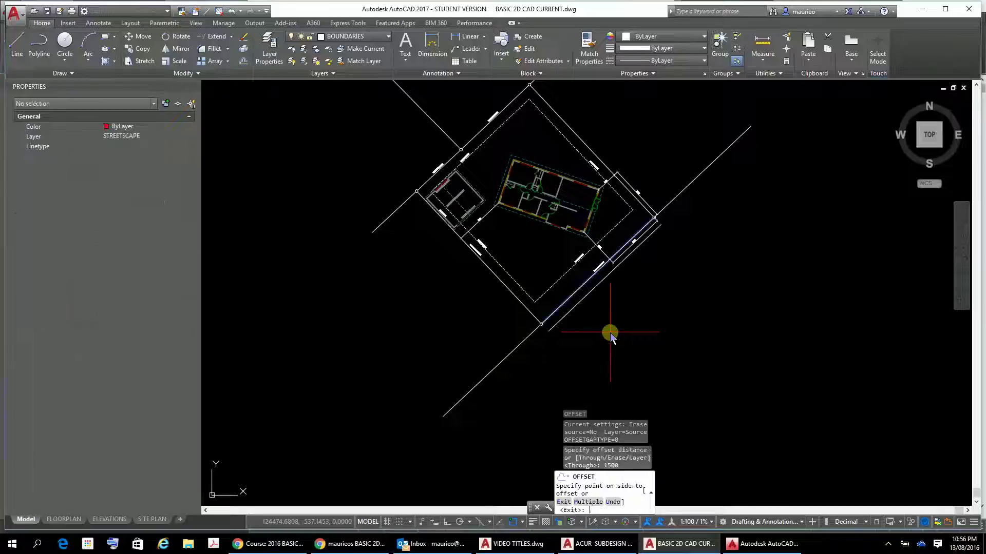
left_click(629, 364)
left_click(534, 315)
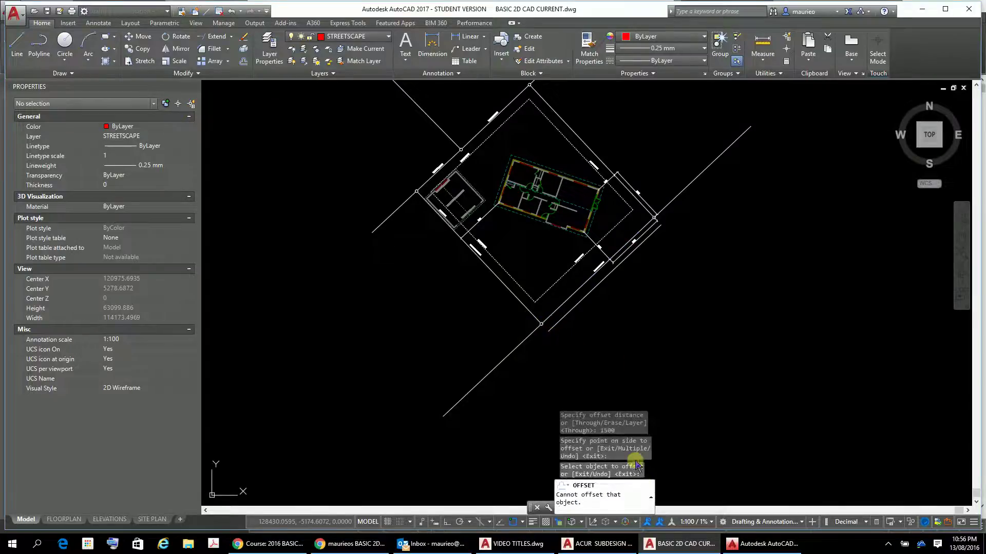
key("Escape")
key("Escape")
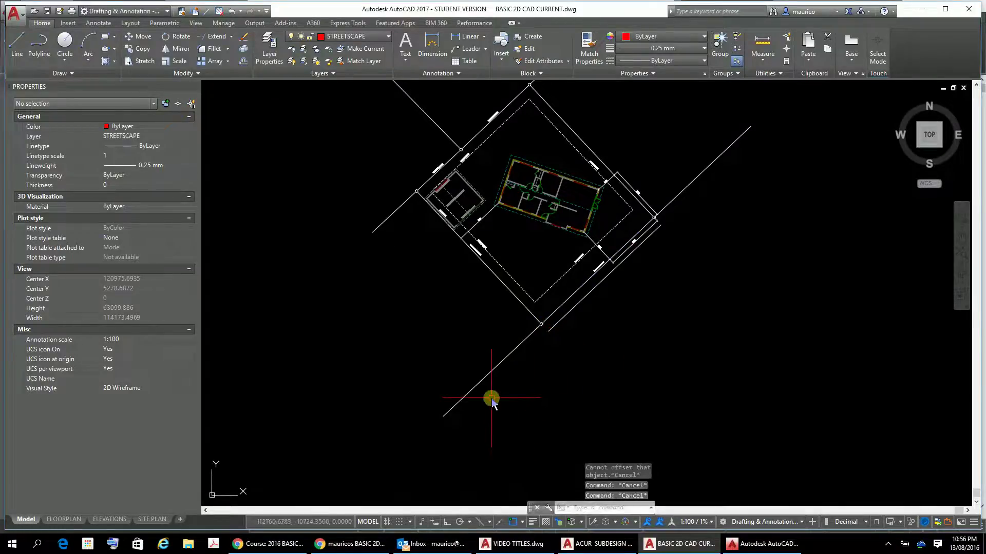
Dynamically lengthen both ends of the offset line to match the ends of the adjoining street boundary lines.
type("LEN")
key("Return")
type("DY")
key("Return")
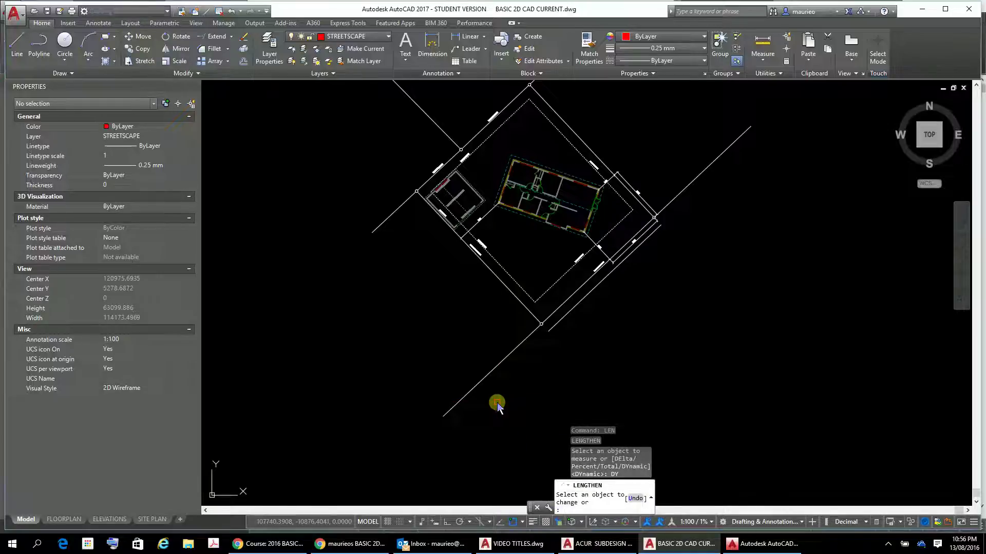
left_click(655, 220)
left_click(654, 252)
left_click(654, 237)
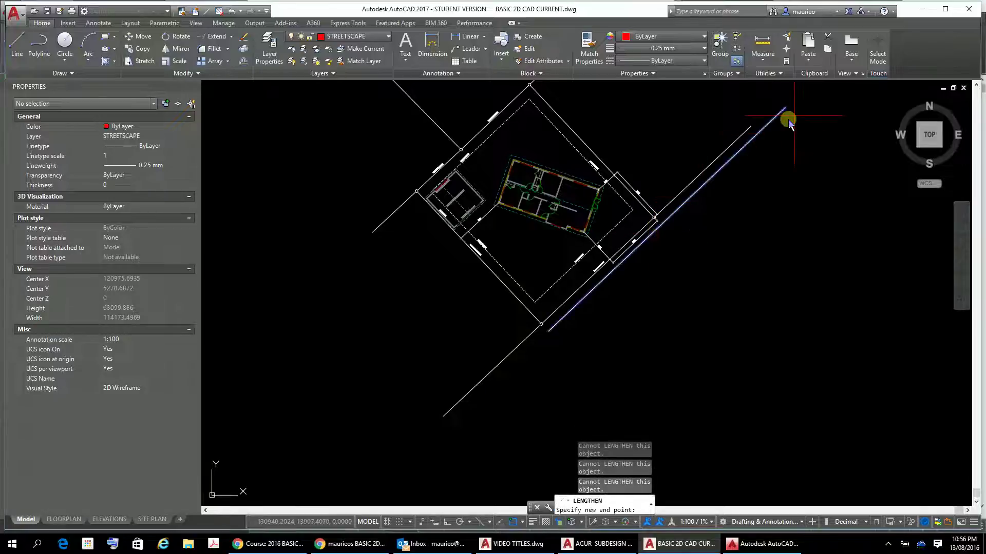
left_click(750, 130)
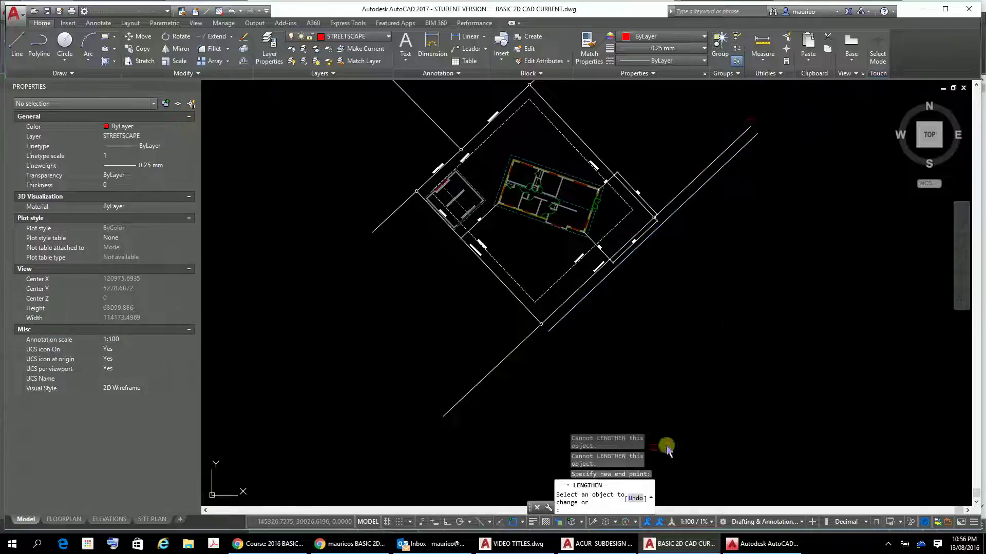
left_click(550, 330)
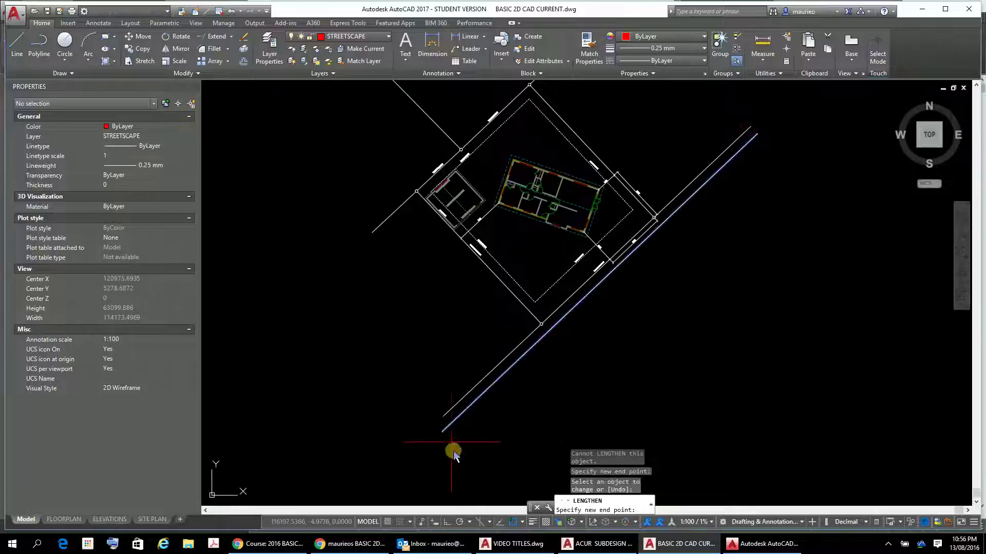
left_click(441, 421)
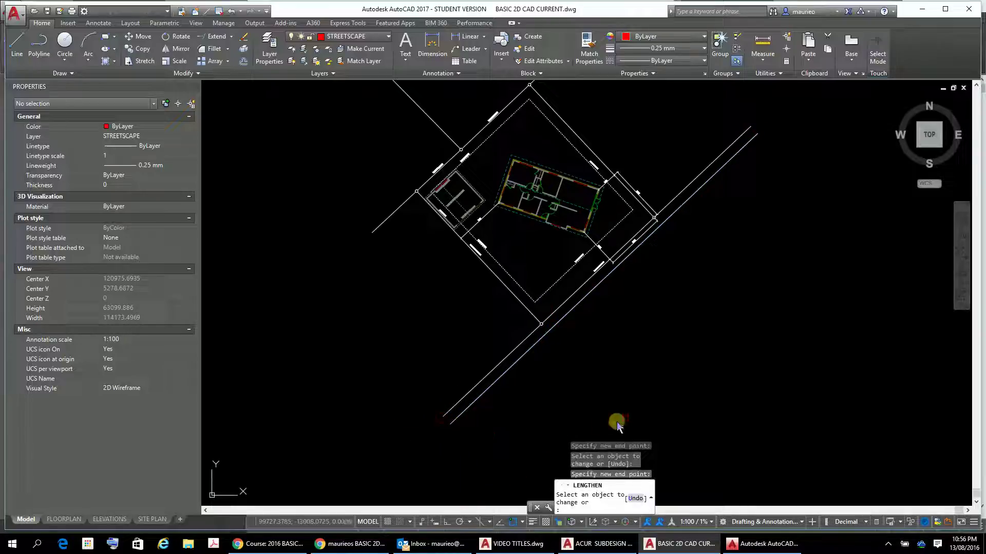
key("Escape")
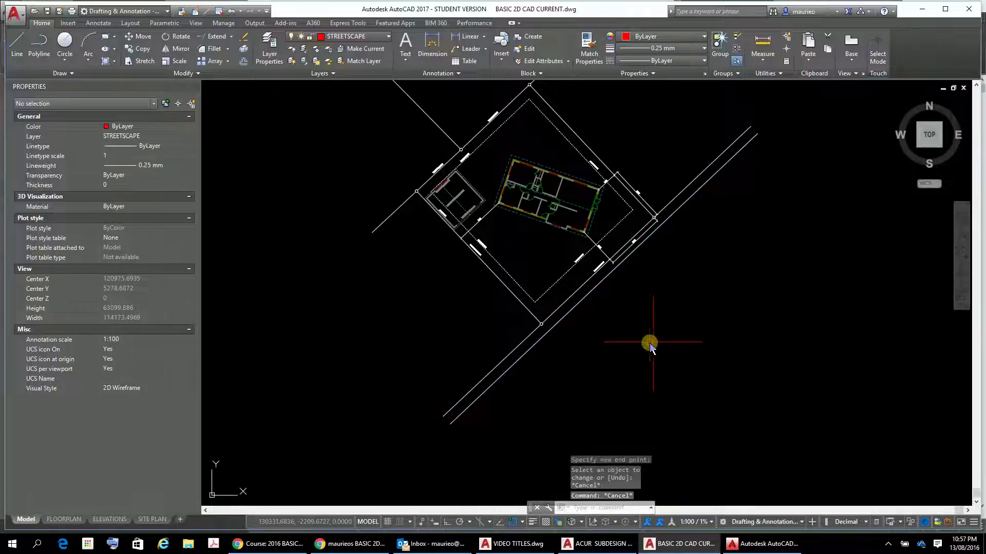
Move the lengthened line from the BOUNDARIES layer to the STREETSCAPE layer and clear the selection.
left_click(733, 163)
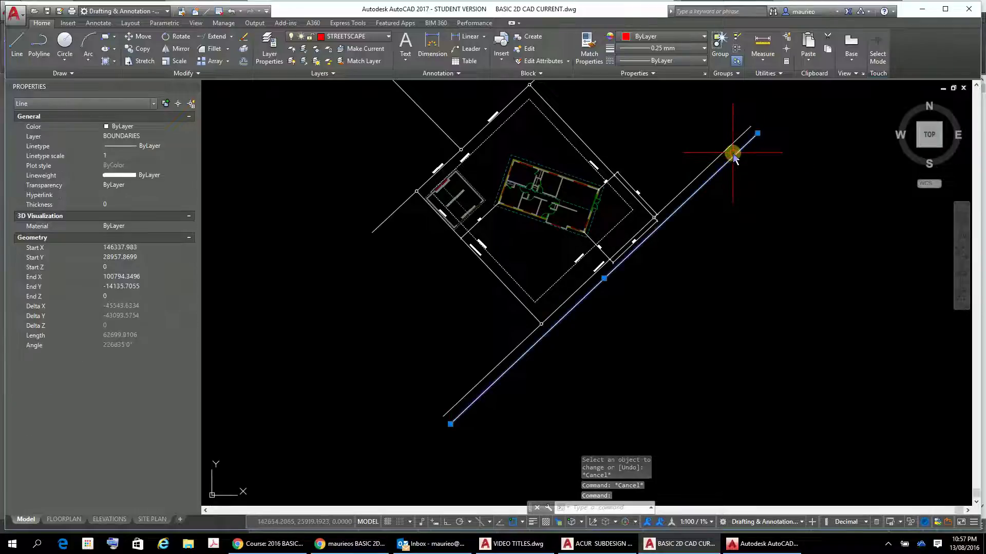
left_click(184, 135)
left_click(190, 136)
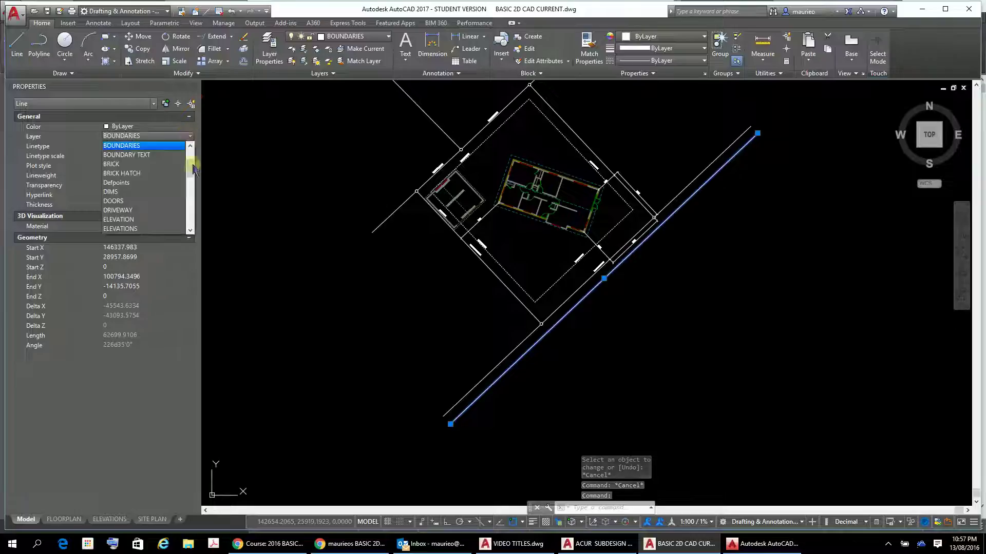
left_click_drag(191, 154, 193, 228)
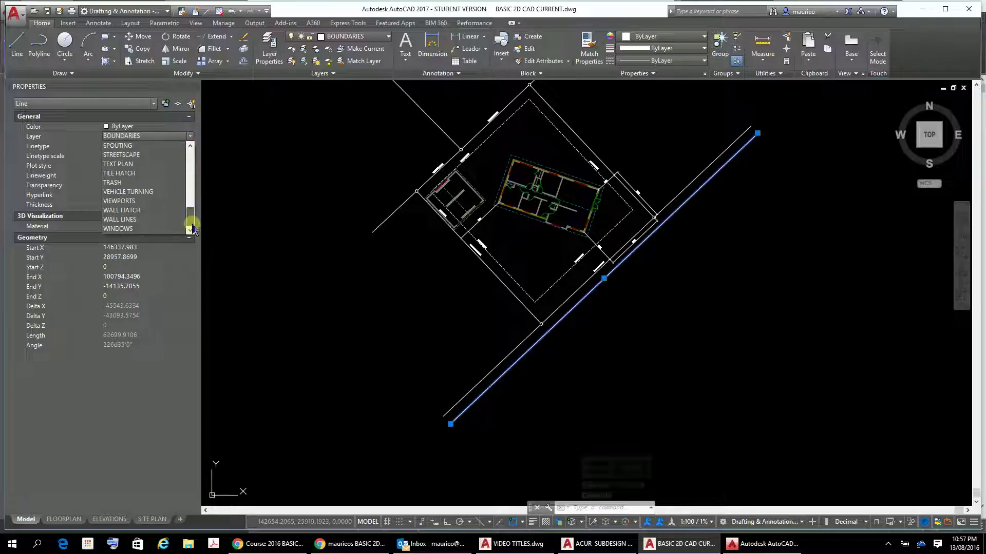
left_click(135, 155)
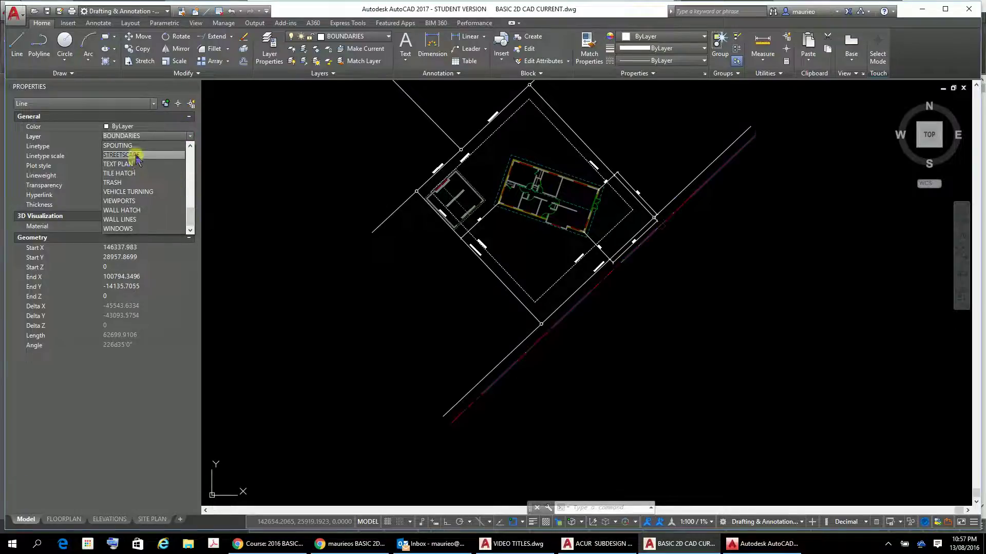
key("Escape")
key("Escape")
key("Escape")
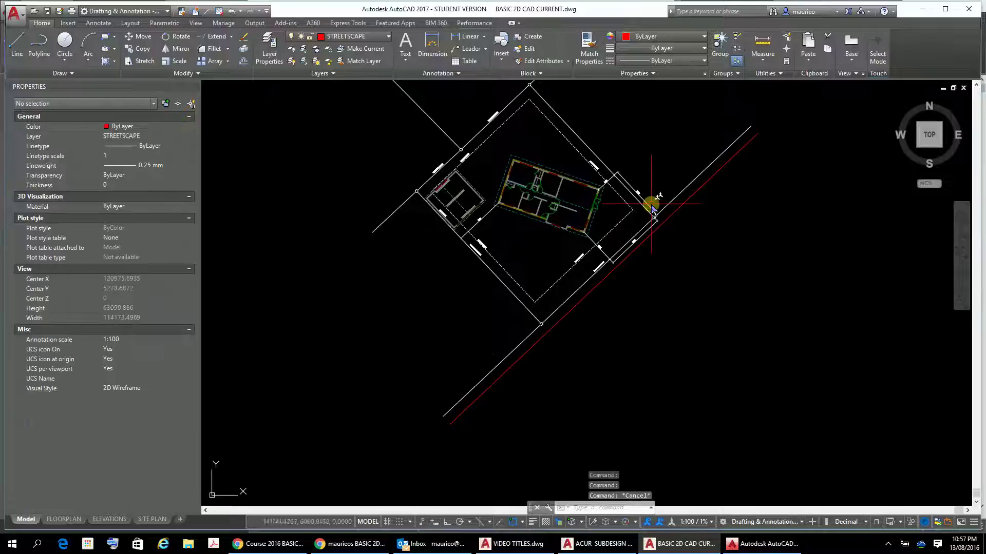
Offset the streetscape line another 1500 outward, away from the site.
scroll(608, 297, "up", 4)
scroll(612, 314, "down", 2)
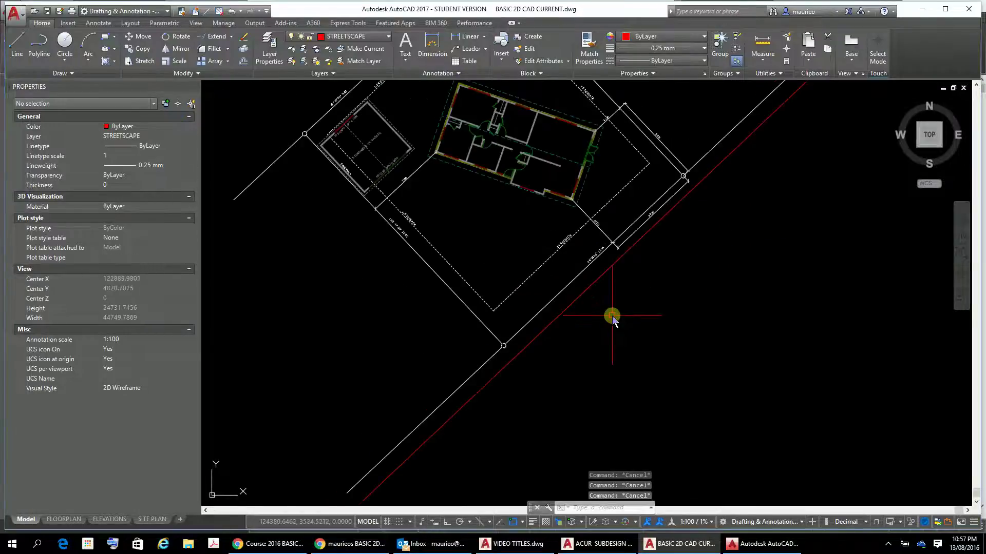
scroll(655, 321, "down", 1)
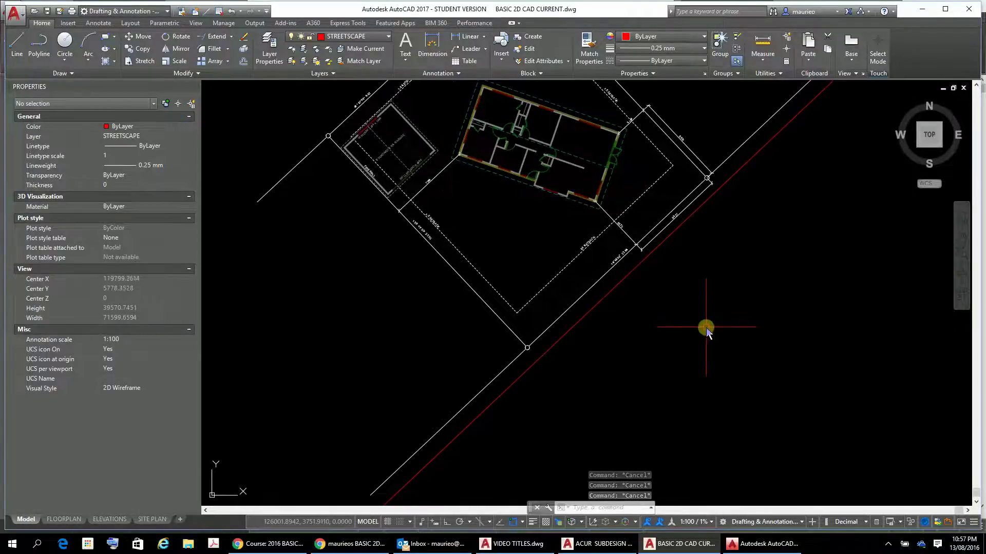
type("o")
key("Return")
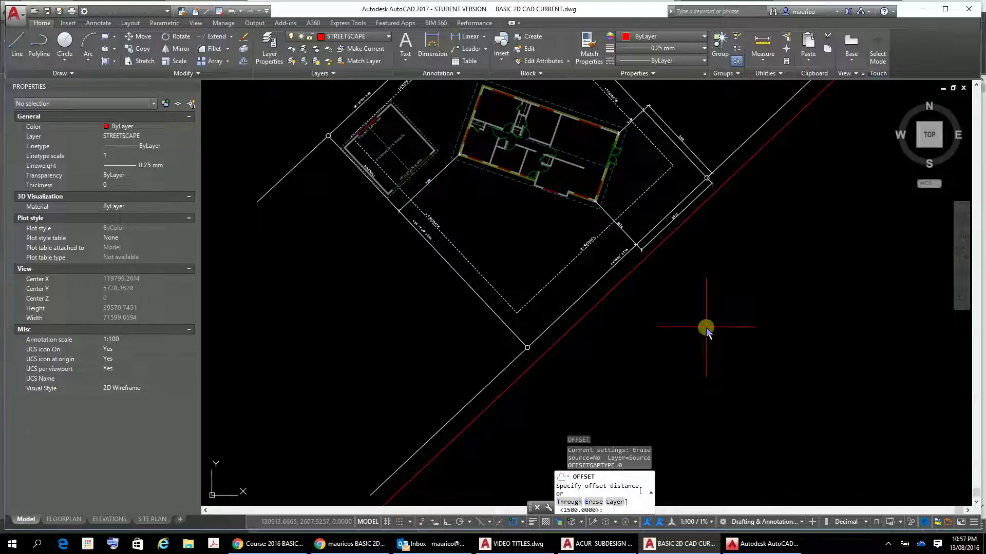
key("Return")
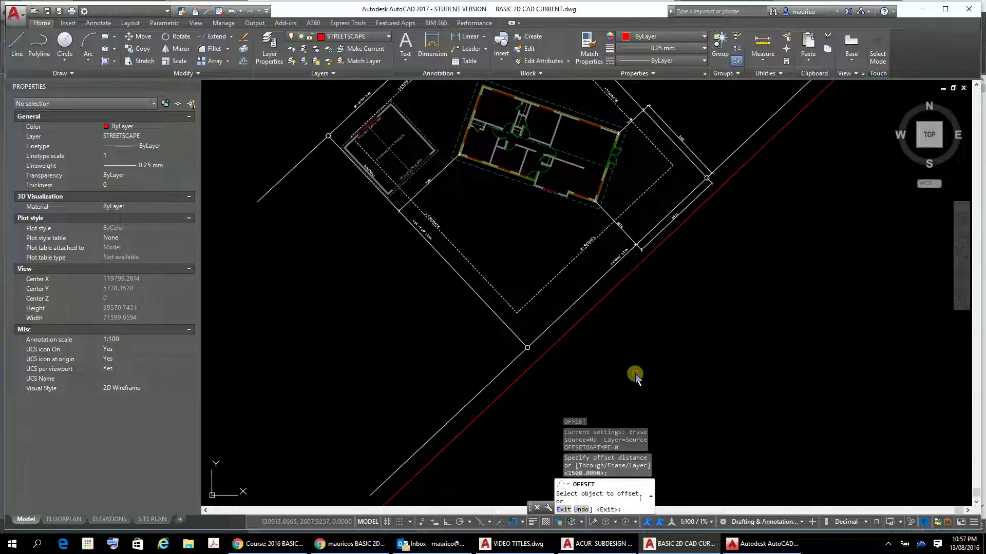
left_click(606, 295)
left_click(649, 345)
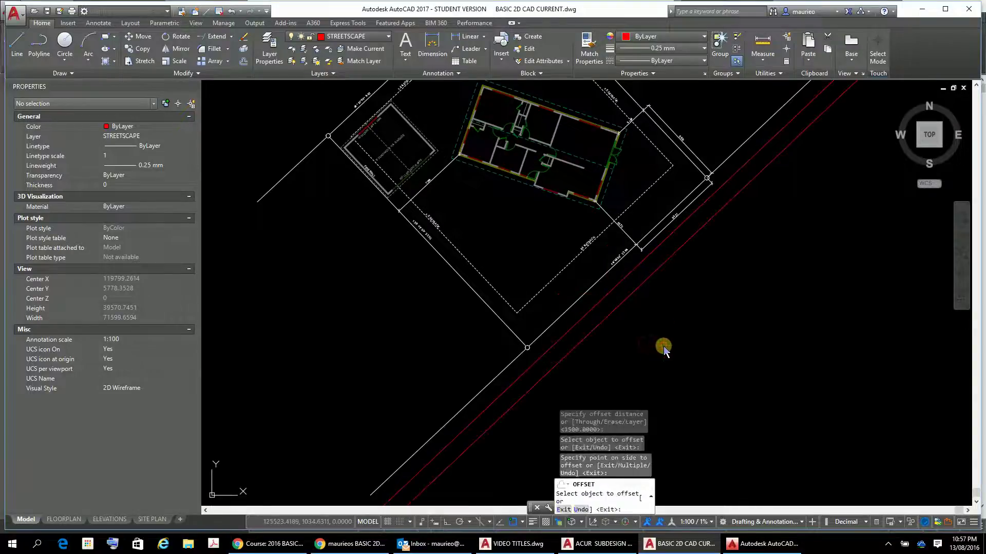
key("Escape")
key("Escape")
key("Escape")
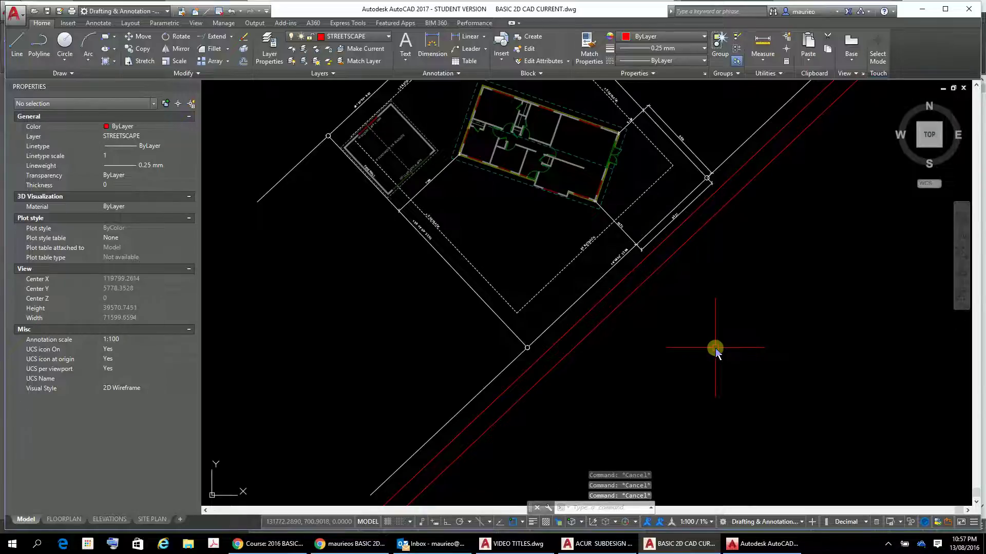
Offset the outer streetscape line 1400 further outward and end the Offset command.
type("o")
key("Return")
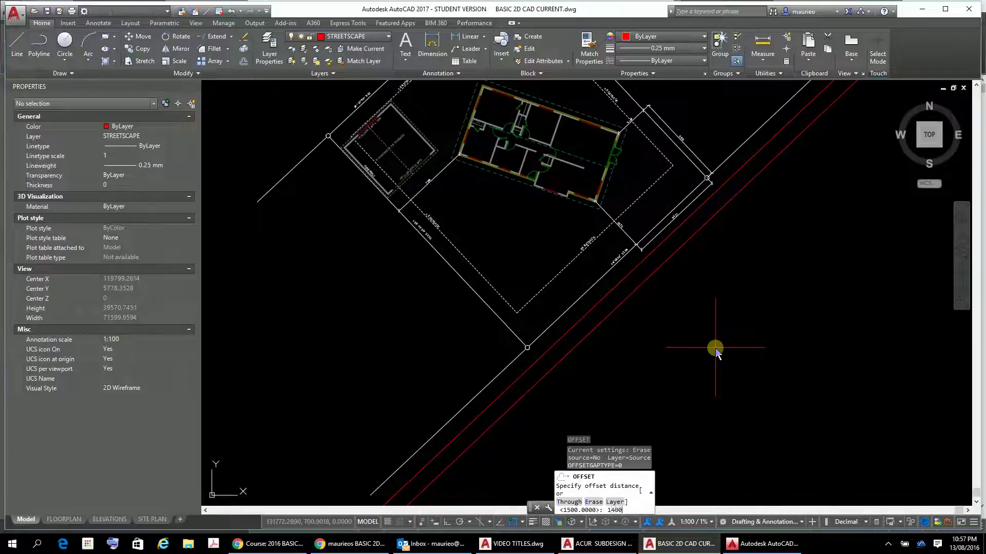
type("1400")
key("Return")
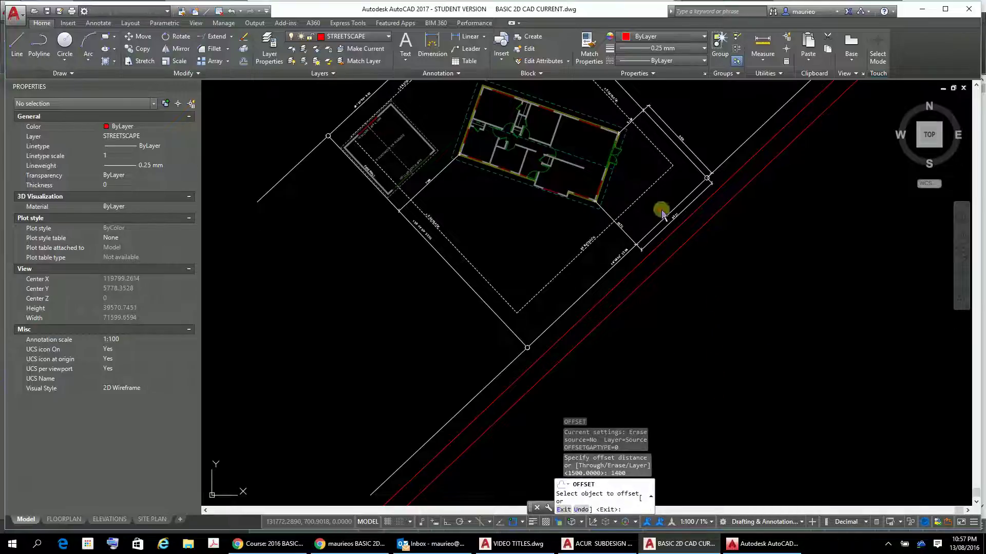
left_click(661, 266)
left_click(714, 308)
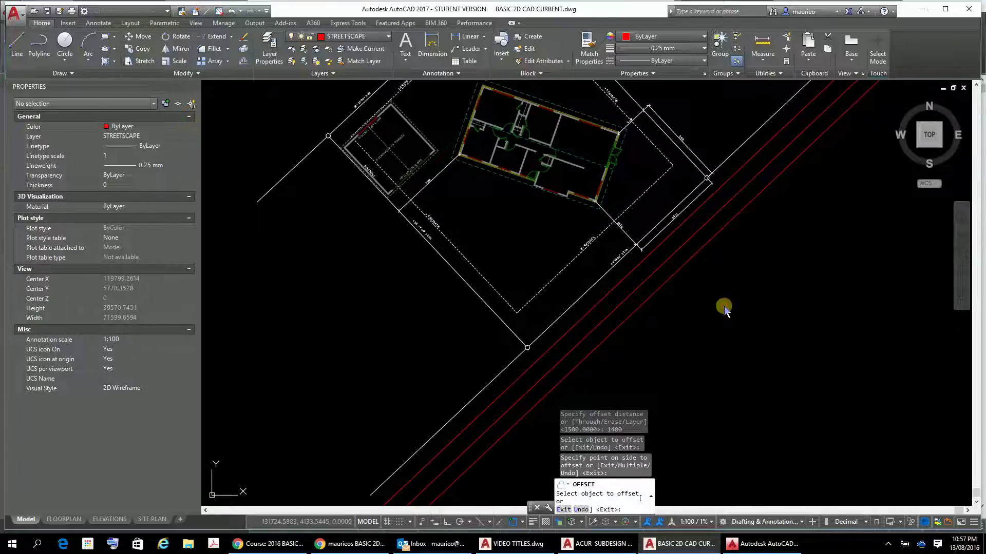
key("Return")
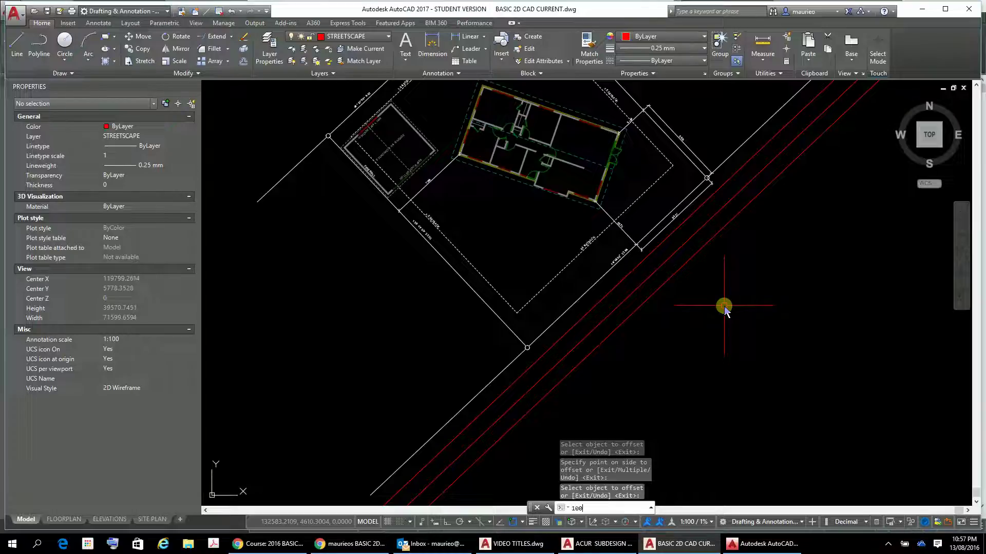
type("100")
key("Return")
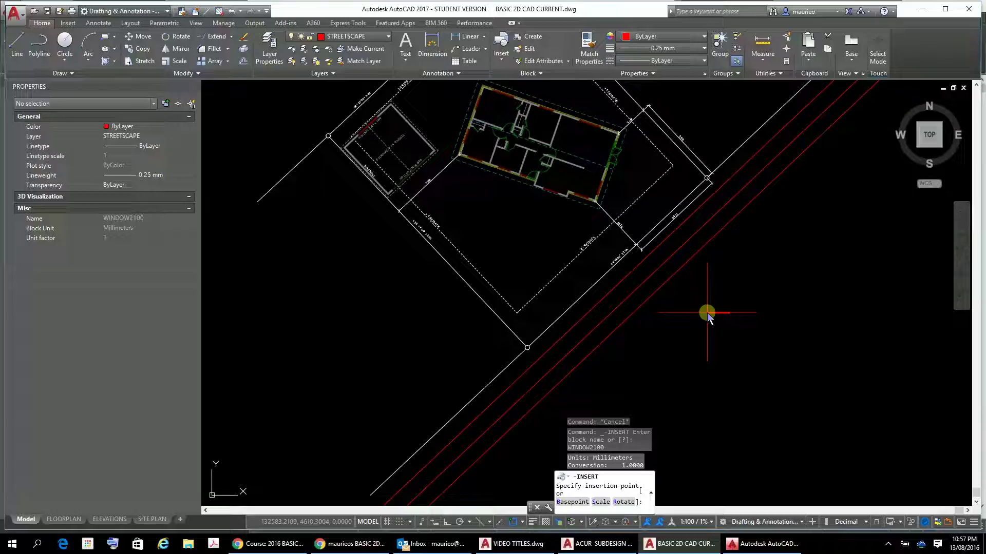
key("Escape")
key("Escape")
key("Escape")
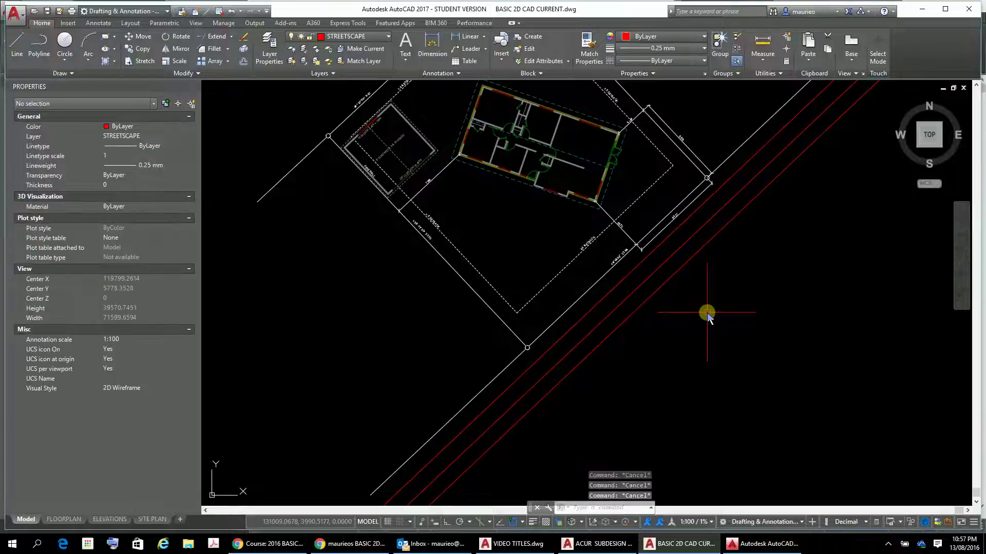
Offset the outermost streetscape line 100 further outward, away from the site, and end the Offset command.
type("o")
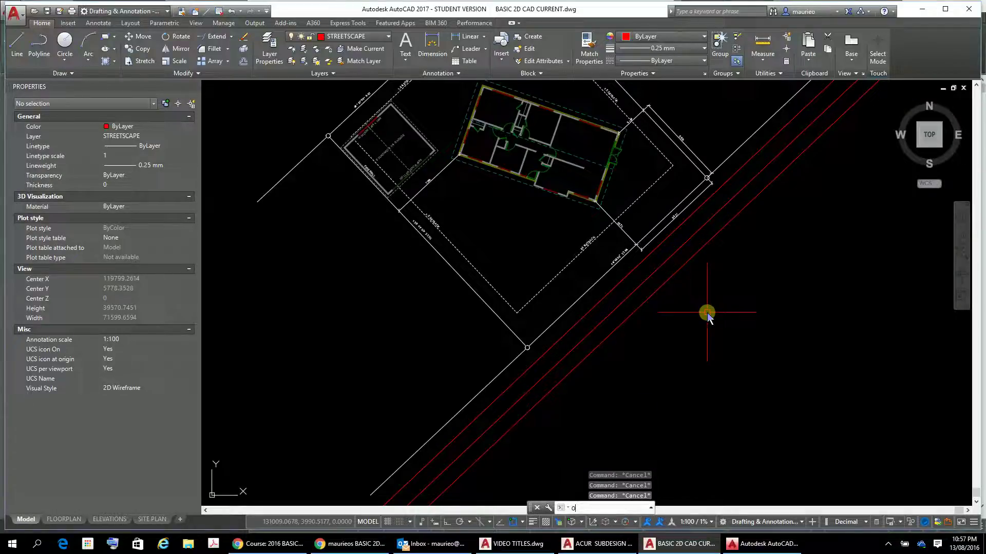
key("Return")
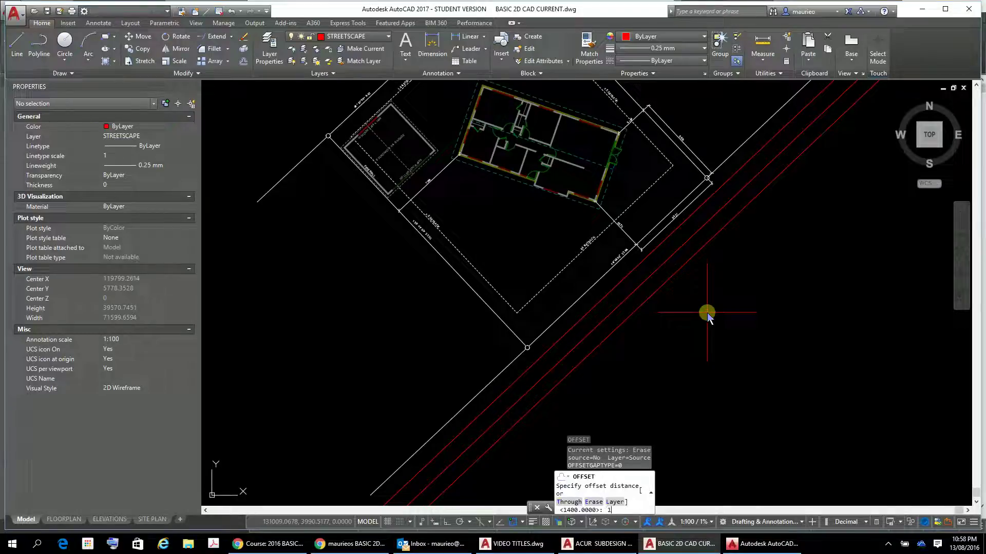
key("Return")
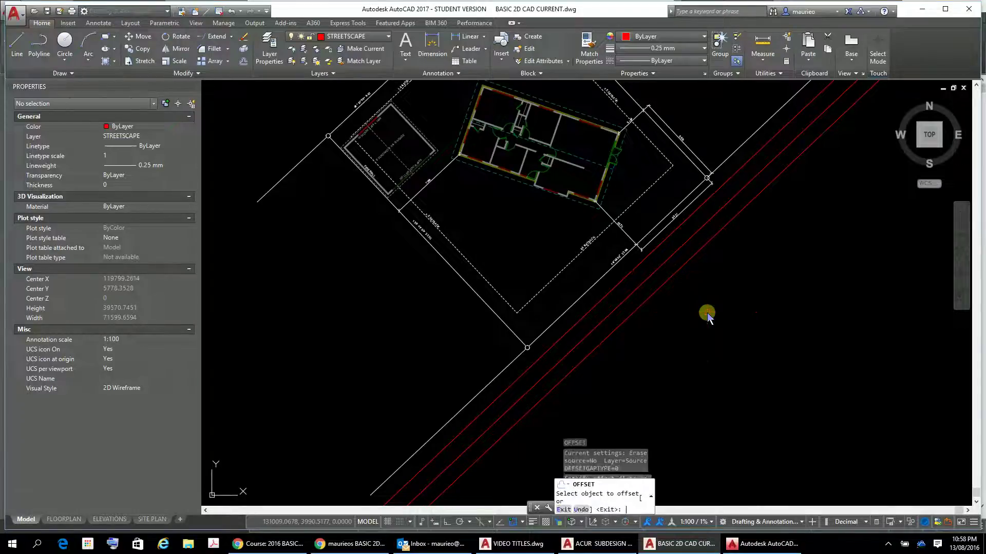
left_click(662, 289)
left_click(676, 298)
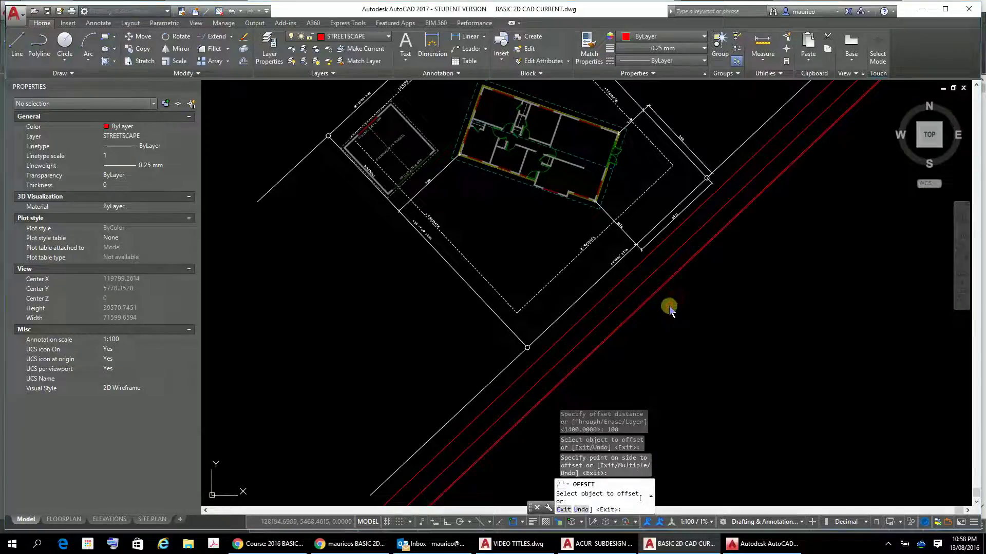
scroll(669, 307, "up", 4)
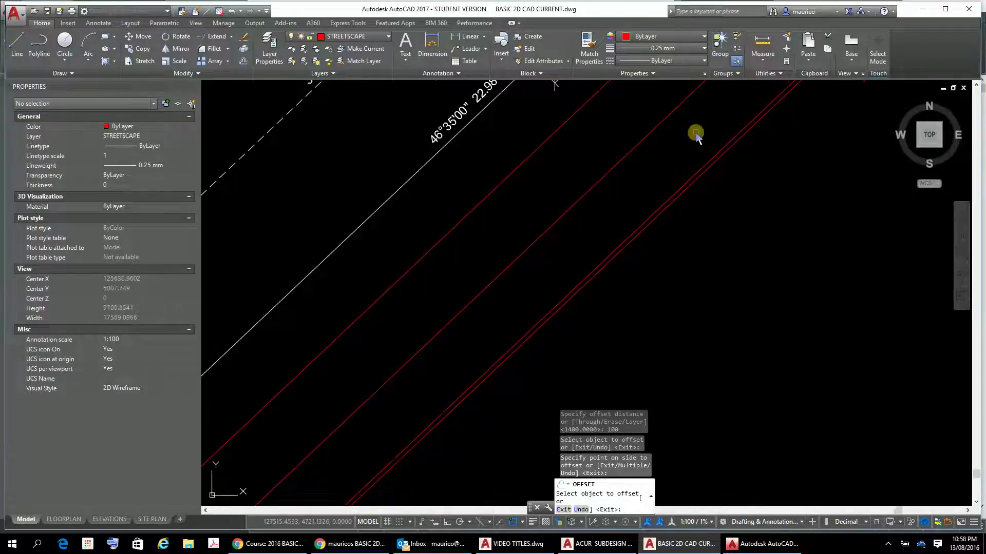
key("Return")
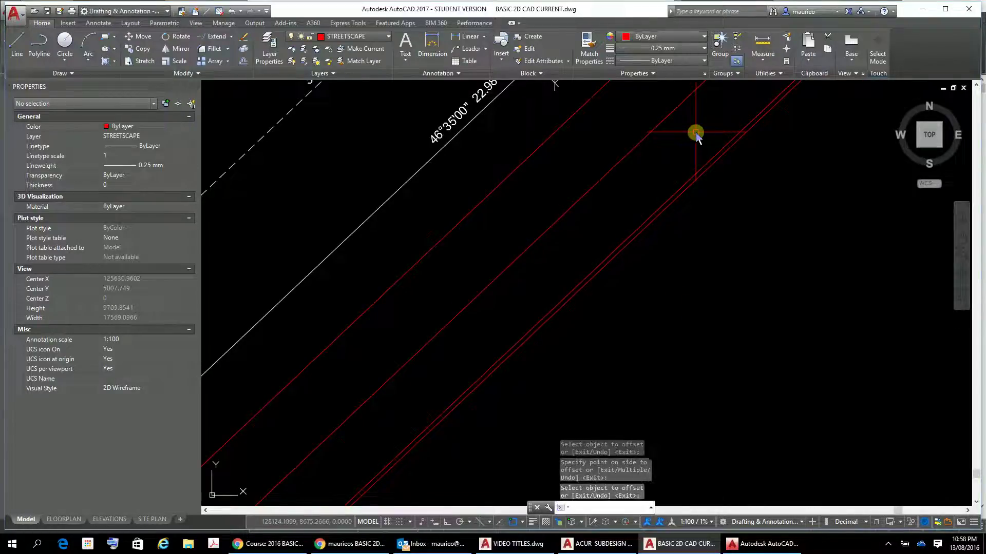
type("300")
key("Return")
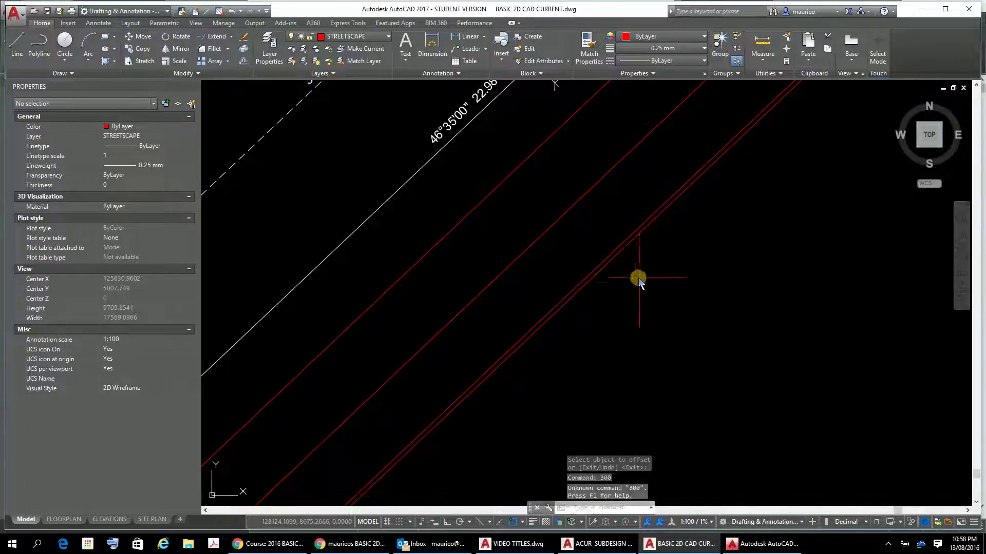
left_click(633, 240)
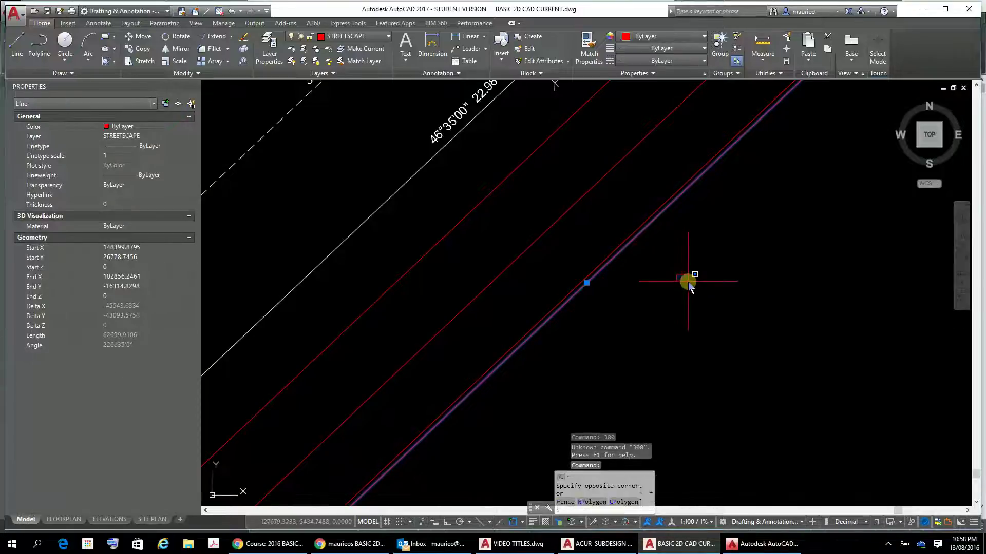
key("Escape")
key("Escape")
key("Escape")
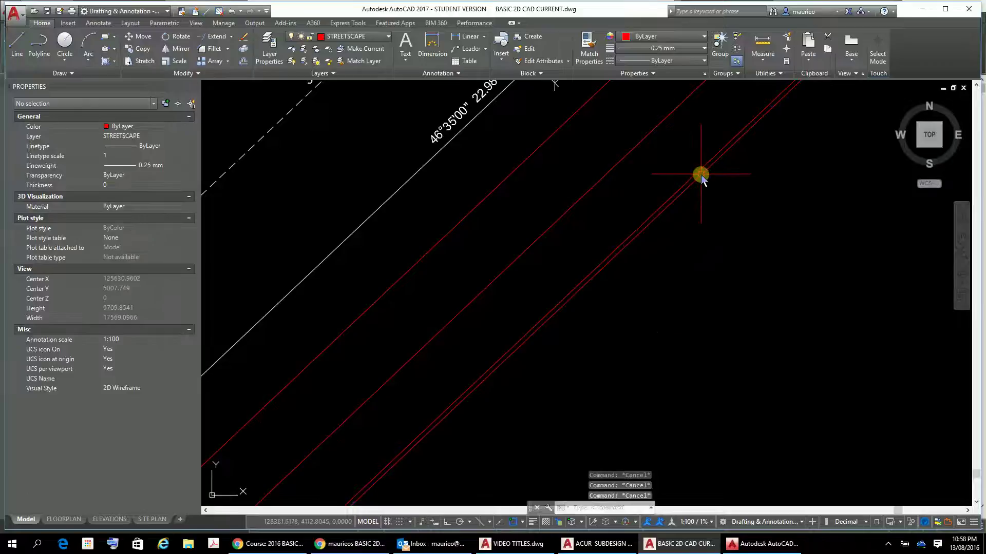
Offset the outermost streetscape line 300 further outward, away from the site, and end the Offset command.
type("o")
key("Return")
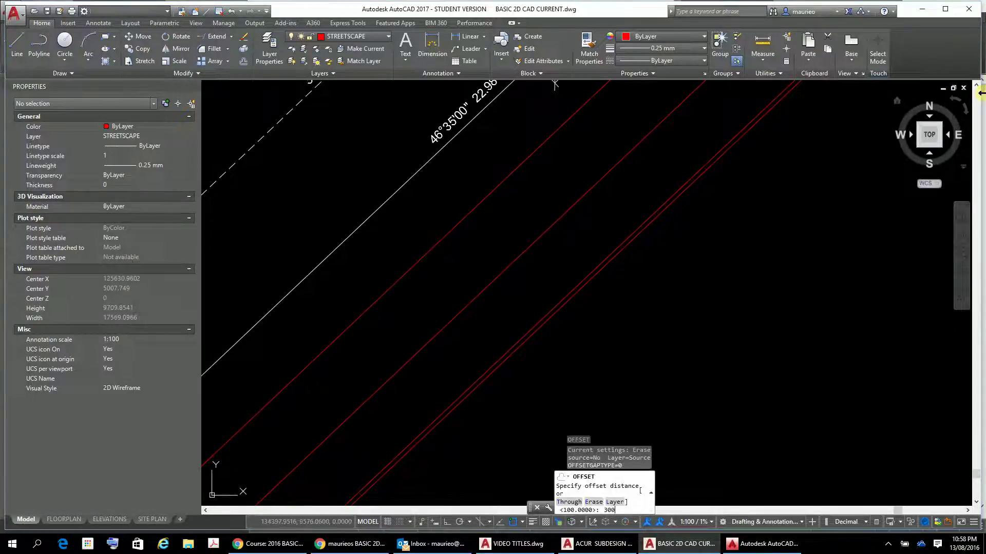
type("300")
key("Return")
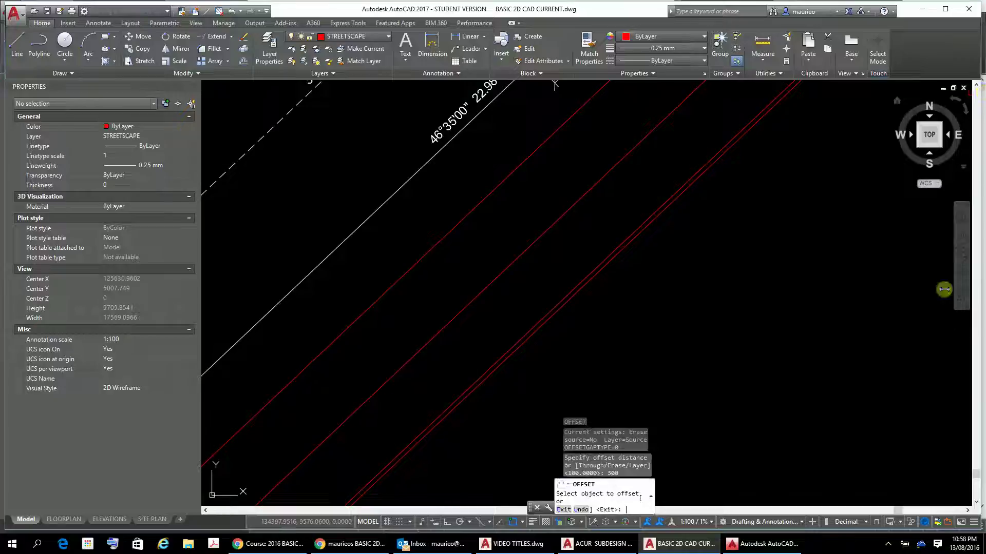
left_click(564, 306)
left_click(603, 337)
scroll(548, 319, "down", 3)
mouse_move(548, 319)
middle_mouse_down()
mouse_move(721, 292)
mouse_move(695, 322)
middle_mouse_up()
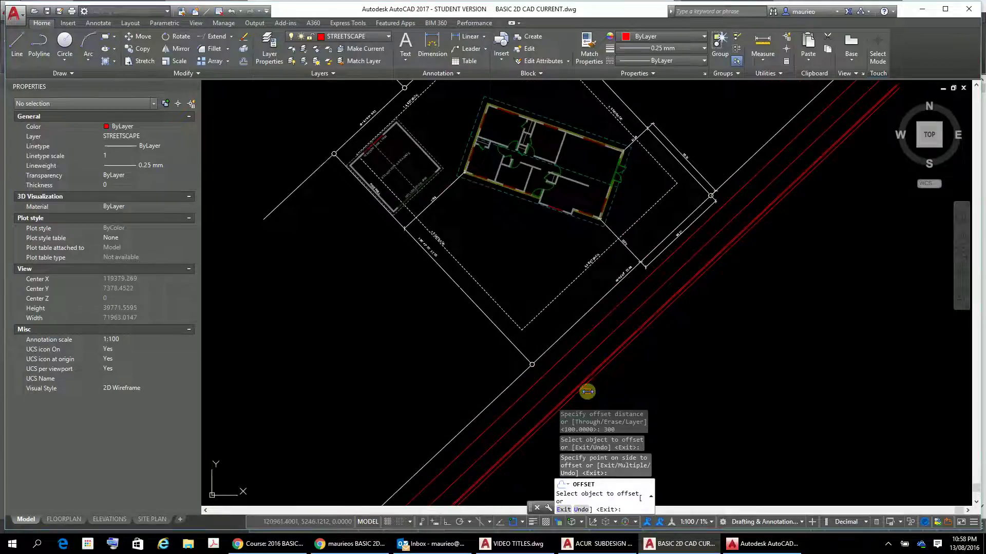
scroll(587, 391, "up", 2)
mouse_move(622, 383)
middle_mouse_down()
mouse_move(642, 295)
mouse_move(633, 306)
middle_mouse_up()
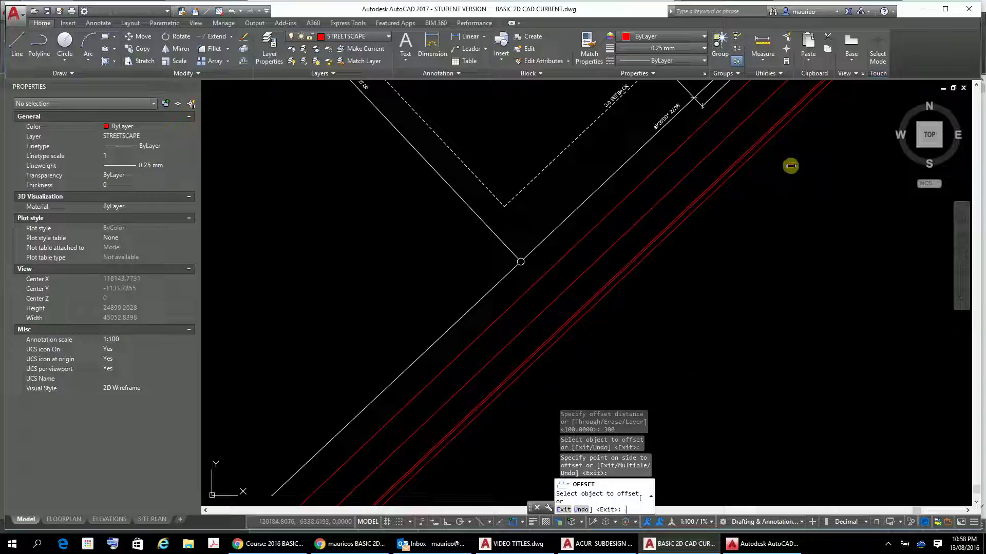
key("Return")
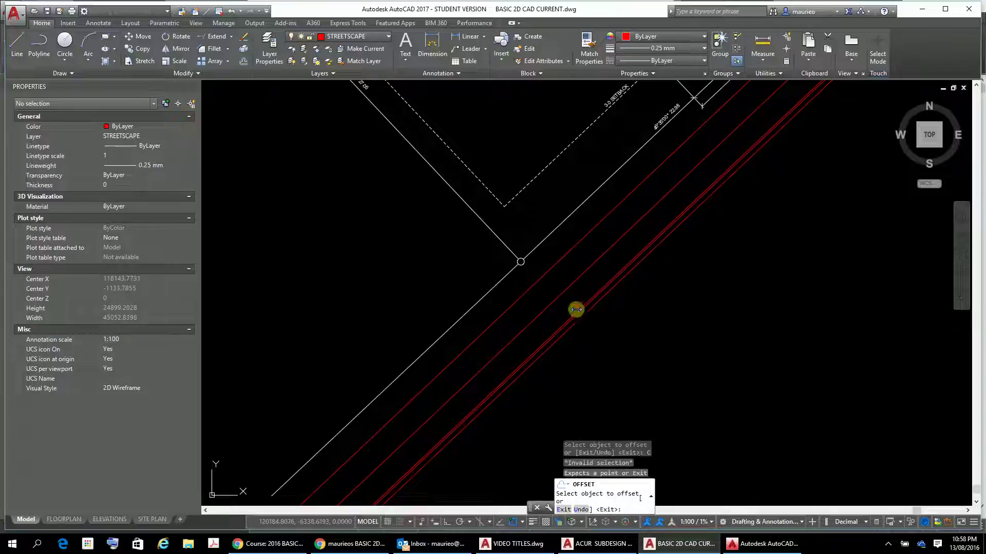
key("Return")
key("Escape")
key("Escape")
key("Escape")
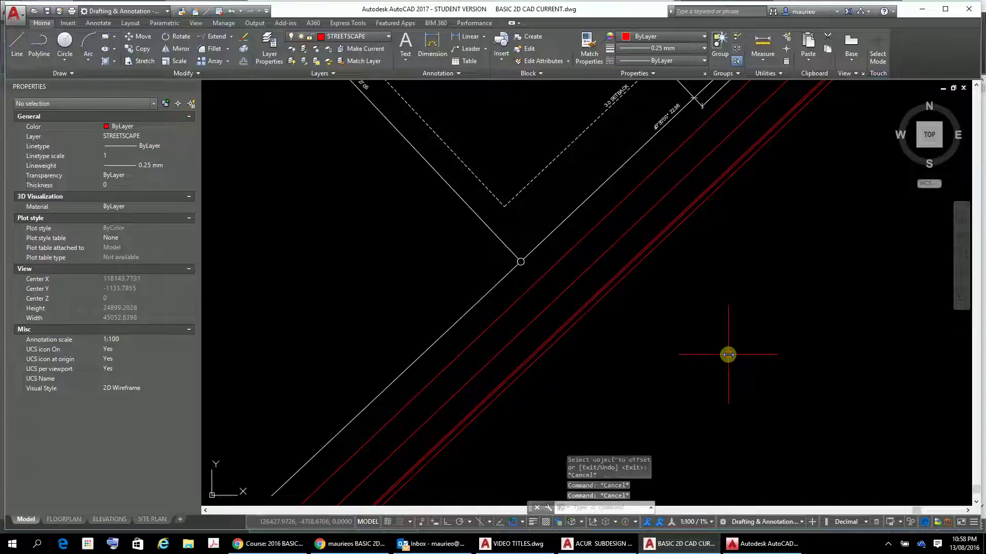
Draw a construction circle with a 600 radius centred on the street boundary corner peg.
type("c")
key("Return")
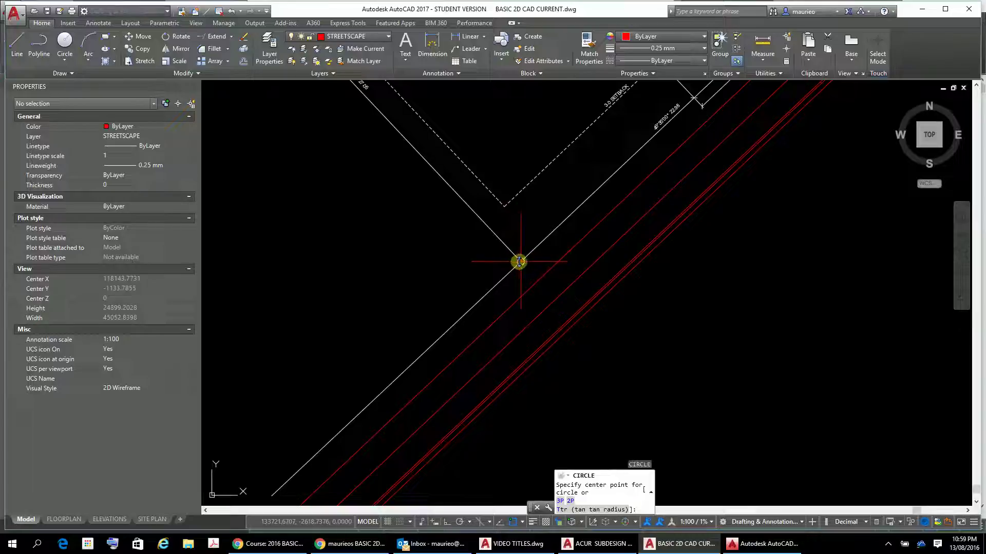
left_click(520, 262)
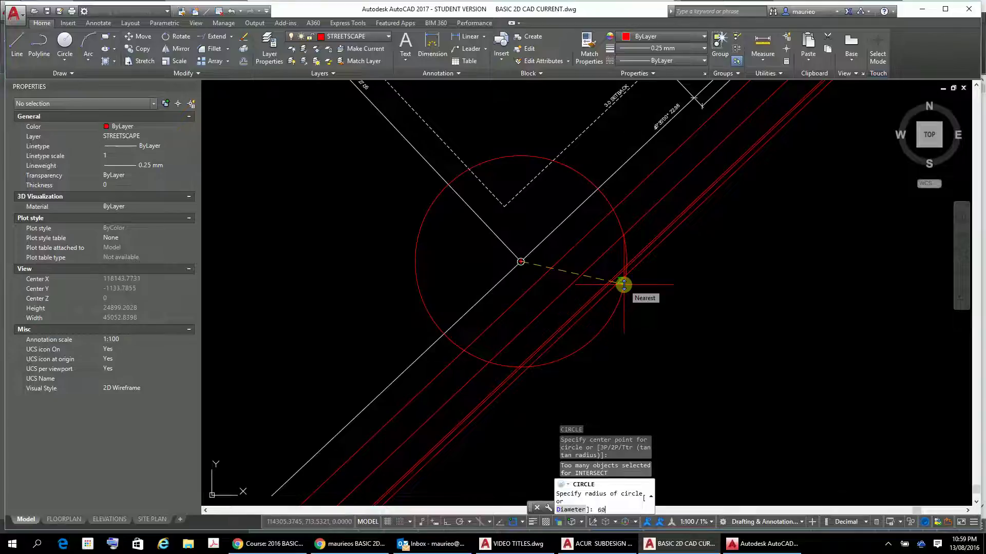
key("Return")
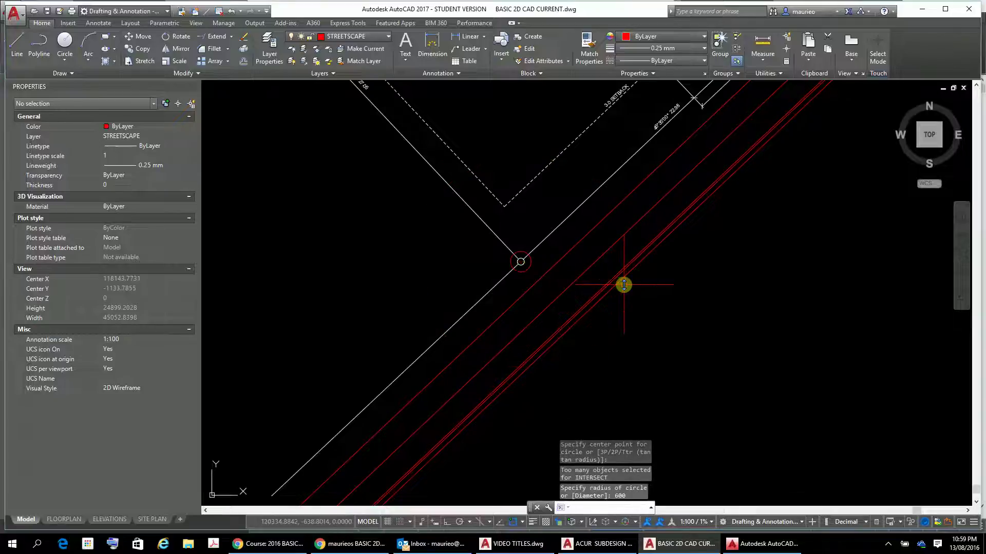
Draw a line from the boundary corner perpendicular to the outermost streetscape line, continuing back to the circle's intersection with the street boundary.
scroll(556, 276, "up", 2)
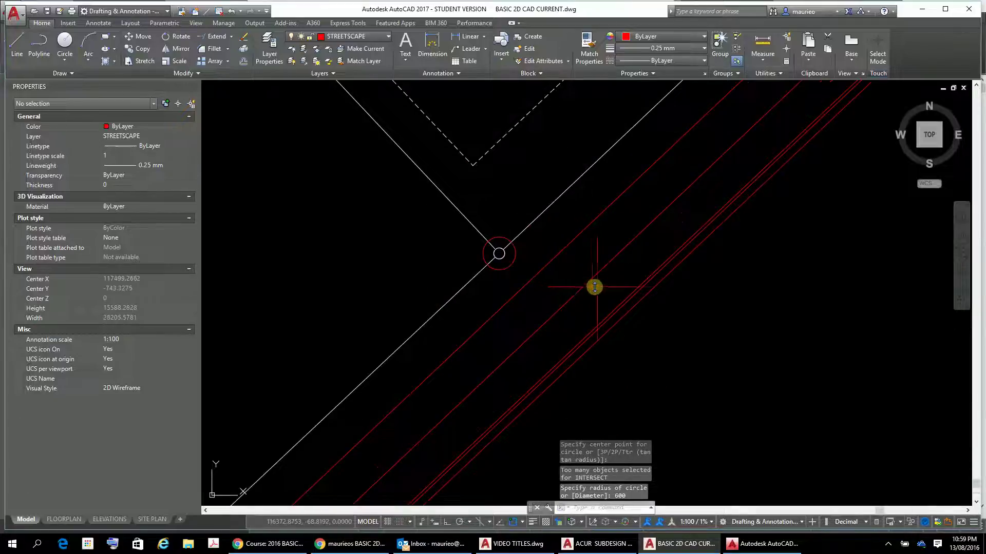
left_click(926, 293)
key("Escape")
type("l")
key("Return")
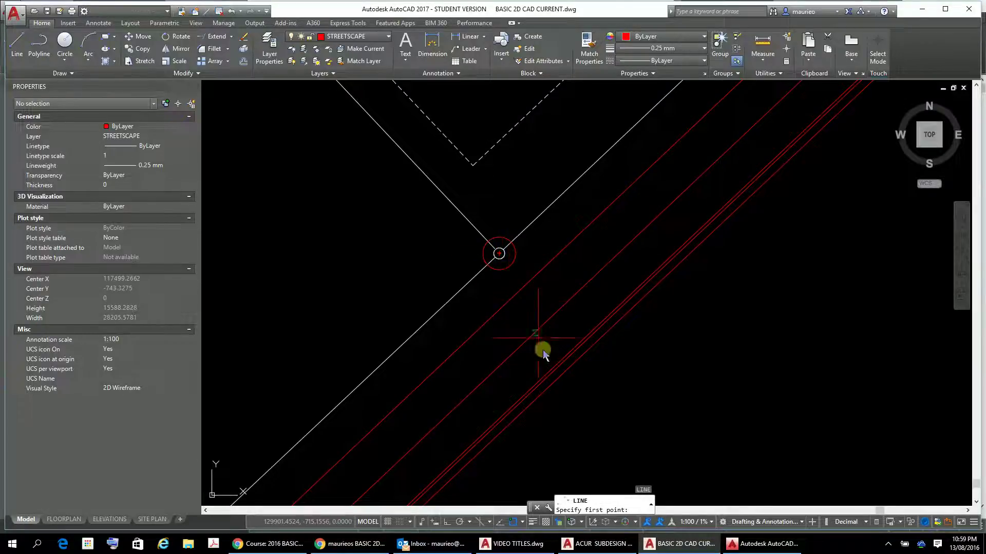
left_click(502, 254)
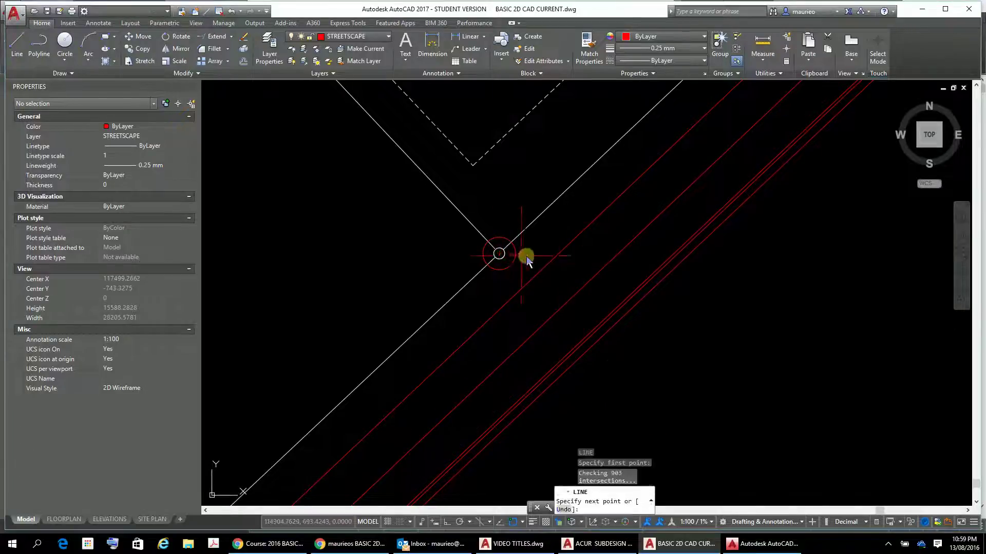
left_click(590, 347)
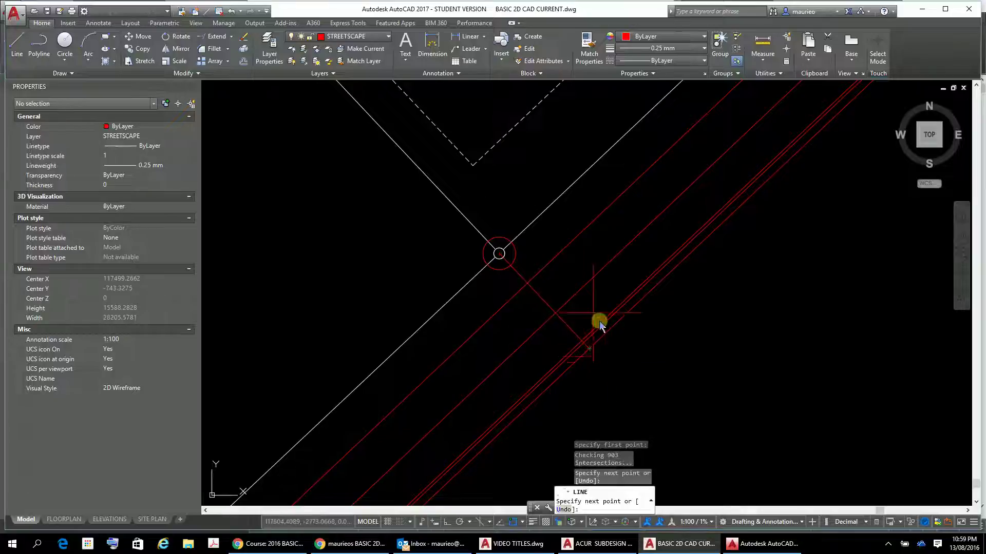
left_click(513, 247)
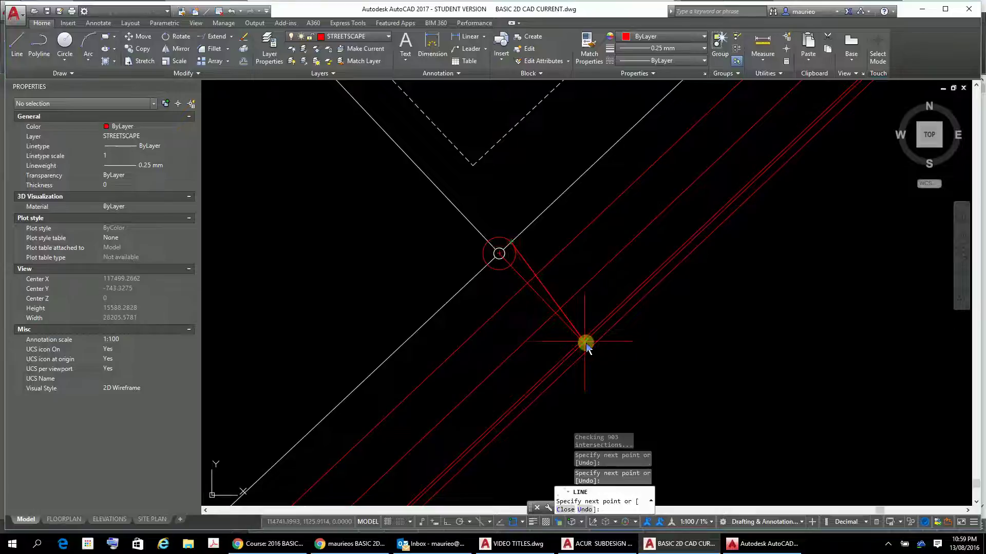
key("Escape")
scroll(538, 304, "up", 2)
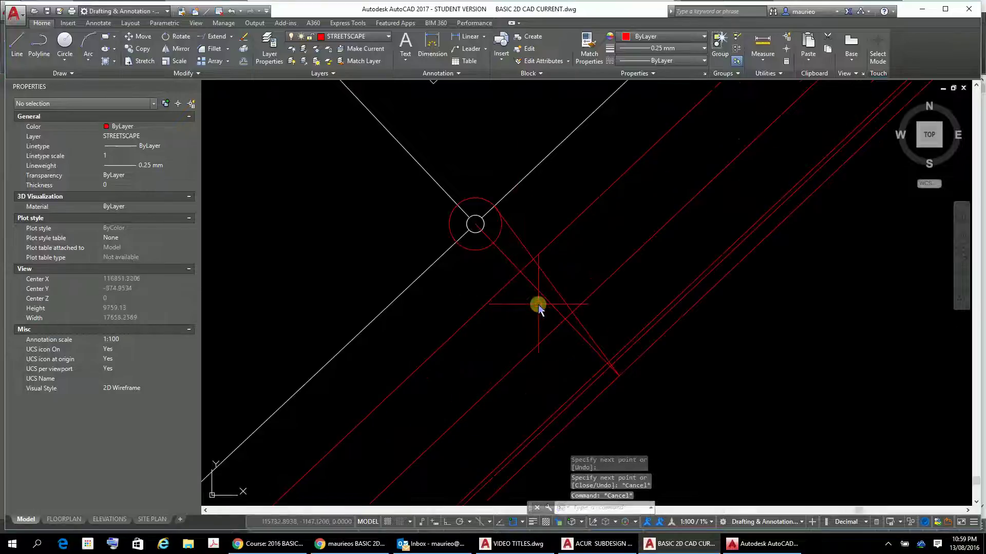
Delete the construction circle and the perpendicular line at the boundary corner, keeping the angled line.
left_click(534, 292)
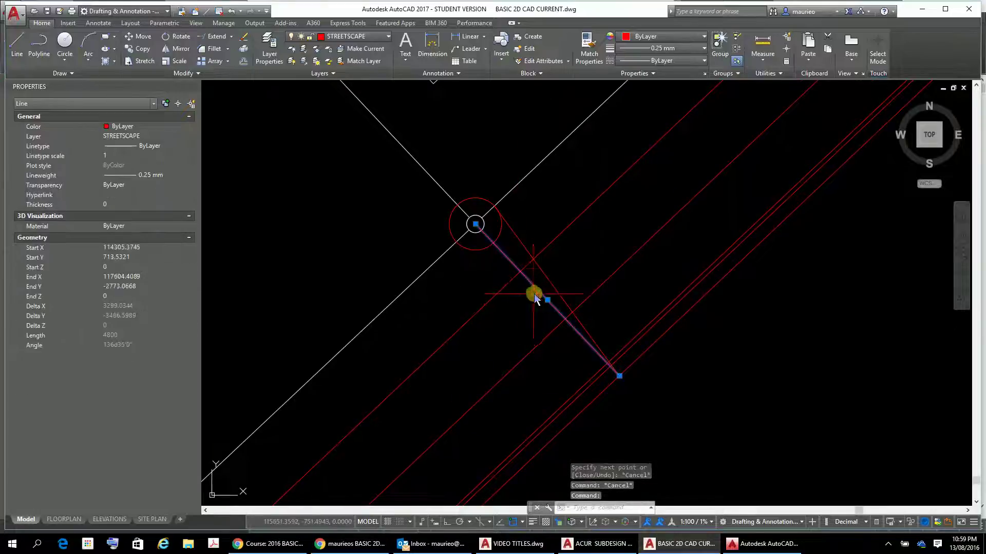
left_click(497, 241)
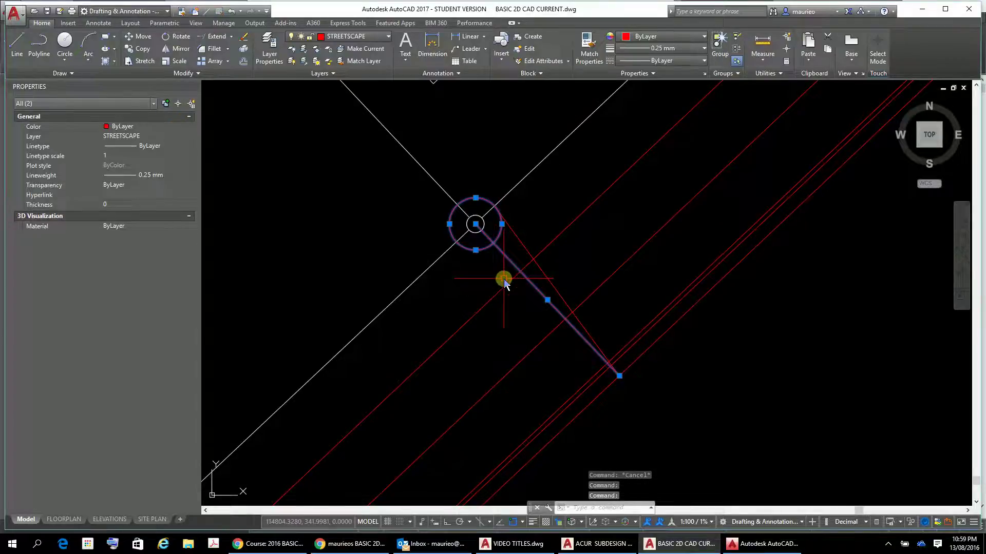
key("Delete")
Draw a circle with a 1500 radius centred on the angled line's end at the street boundary.
scroll(704, 341, "down", 2)
middle_click_drag(703, 341, 577, 399)
scroll(567, 383, "up", 2)
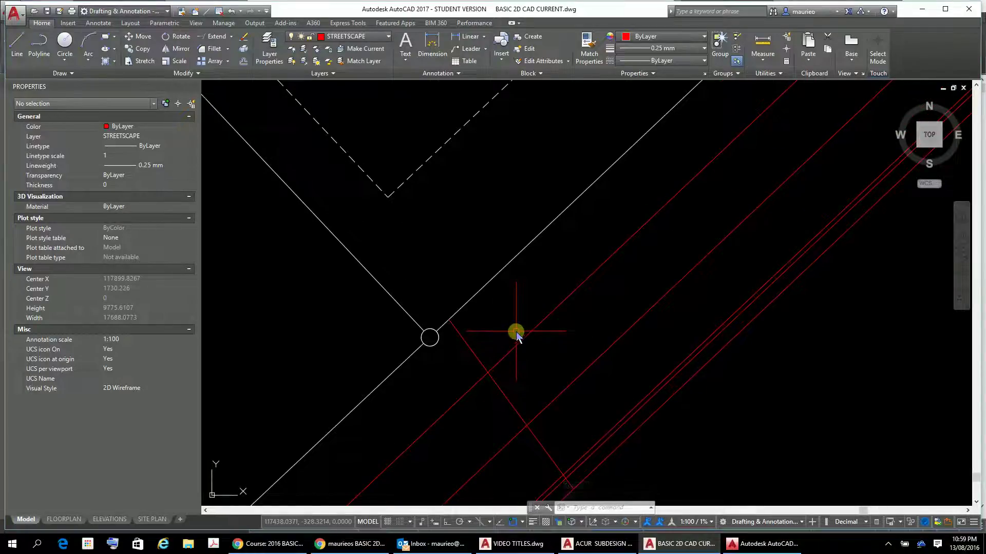
type("c")
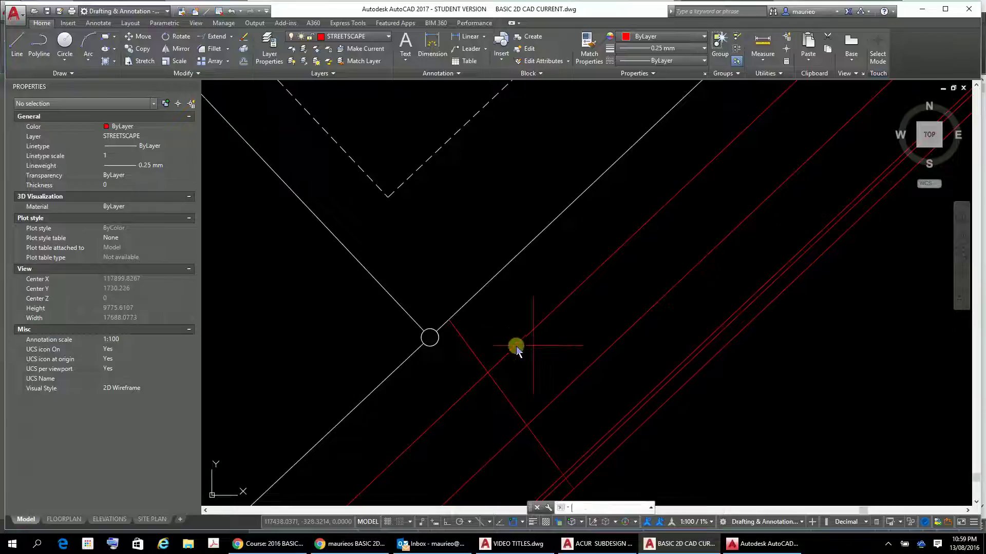
key("Return")
left_click(450, 320)
type("1500")
key("Return")
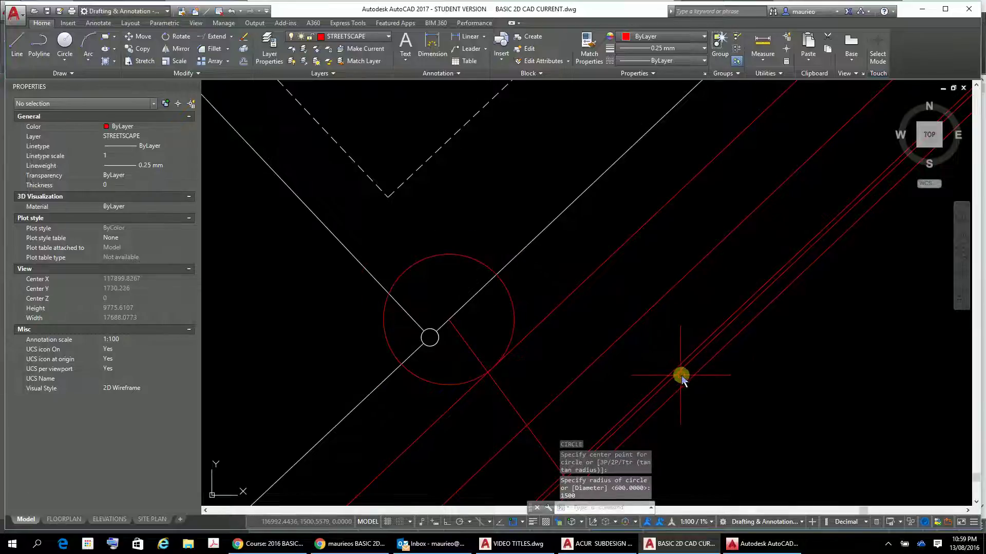
Draw a line from the circle's intersection with the site's street boundary perpendicular to the outermost streetscape line.
type("l")
key("Return")
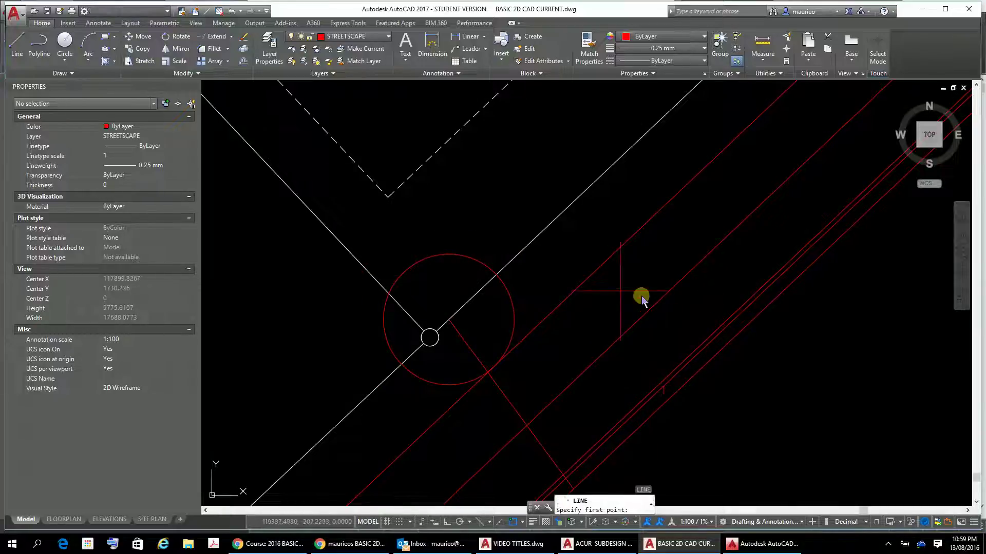
left_click(496, 275)
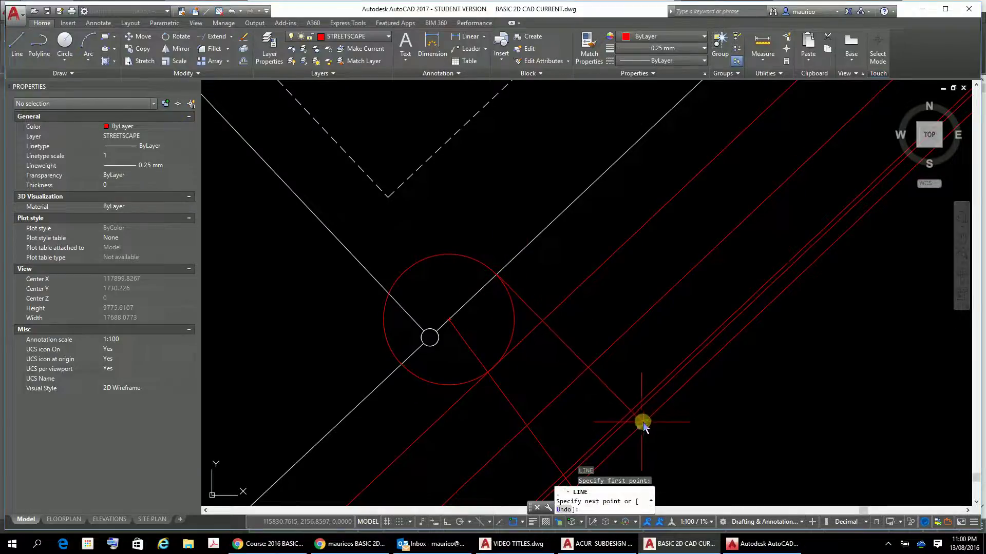
left_click(639, 427)
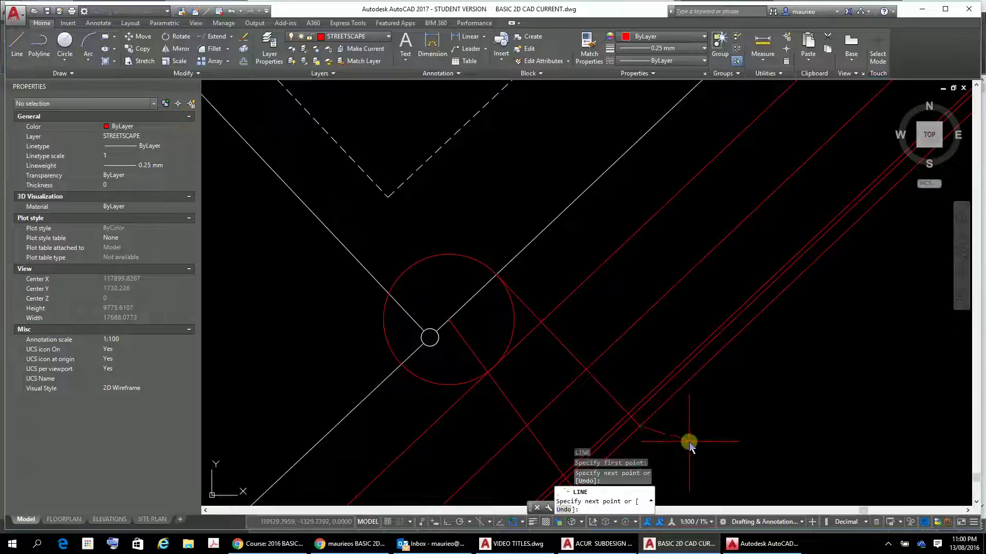
key("Escape")
key("Escape")
key("Escape")
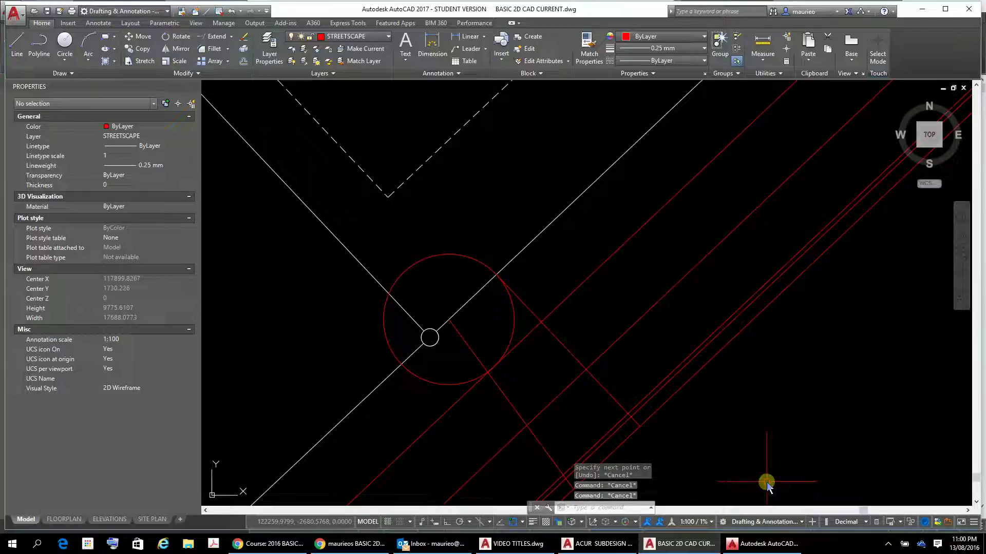
Mirror the angled line about the perpendicular line next to it, erasing the source line.
type("mi")
key("Return")
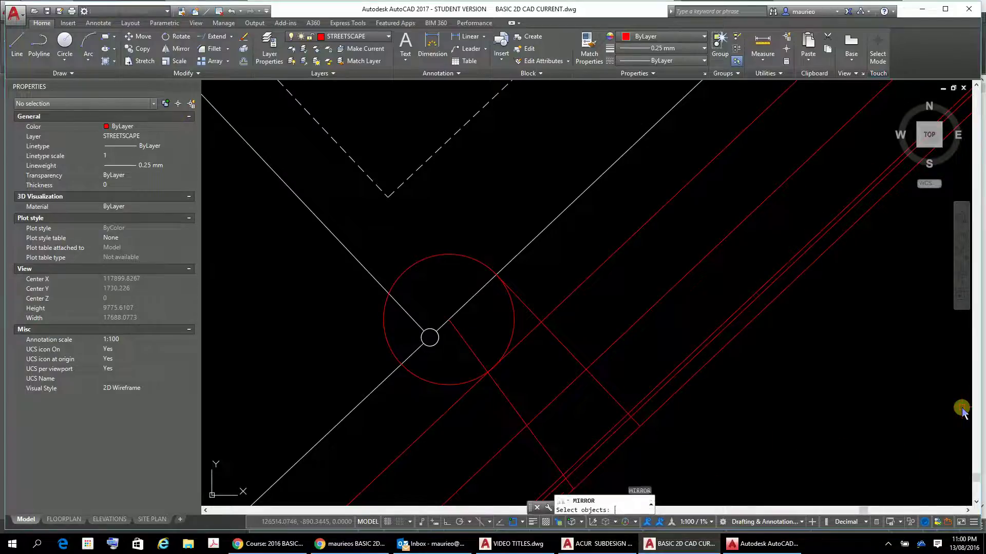
left_click(519, 416)
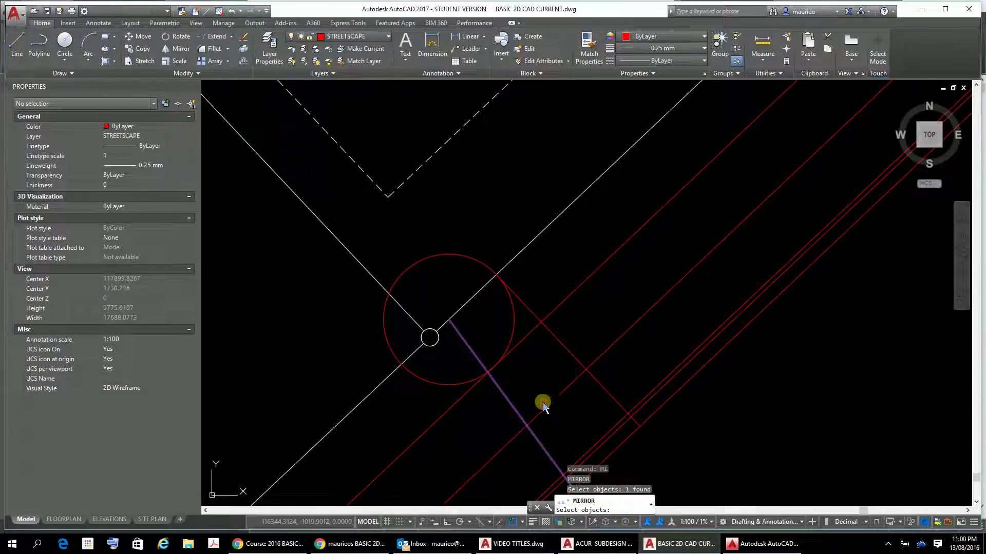
left_click(542, 404)
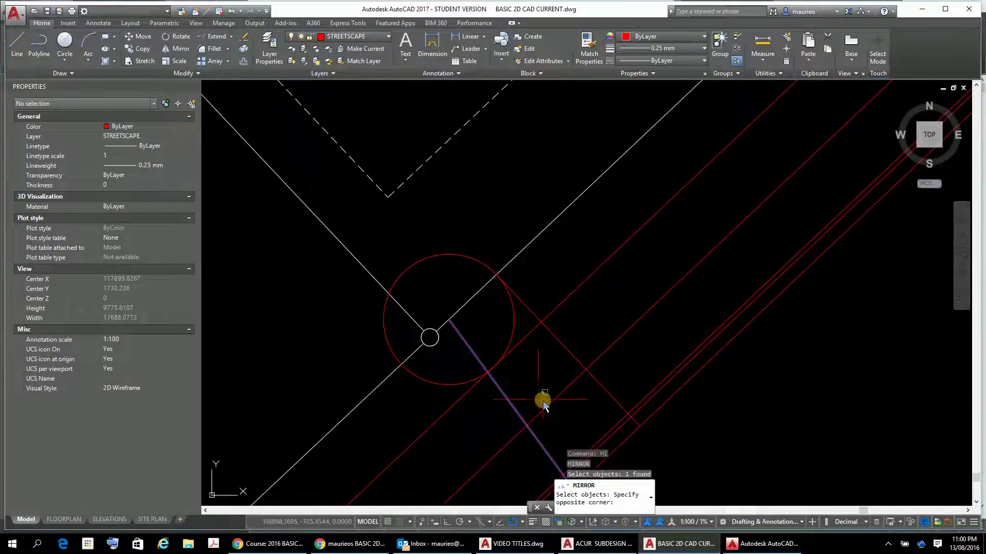
left_click(519, 372)
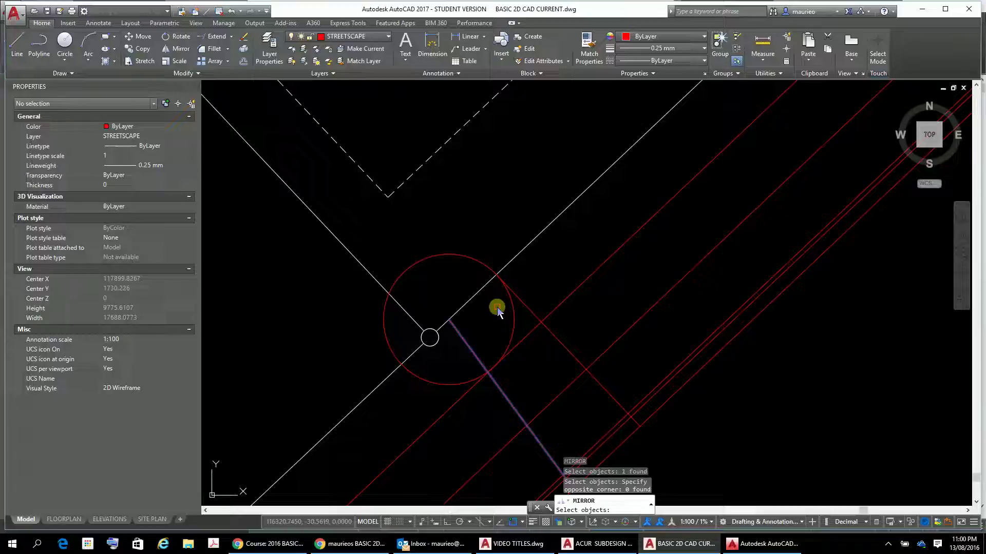
key("Return")
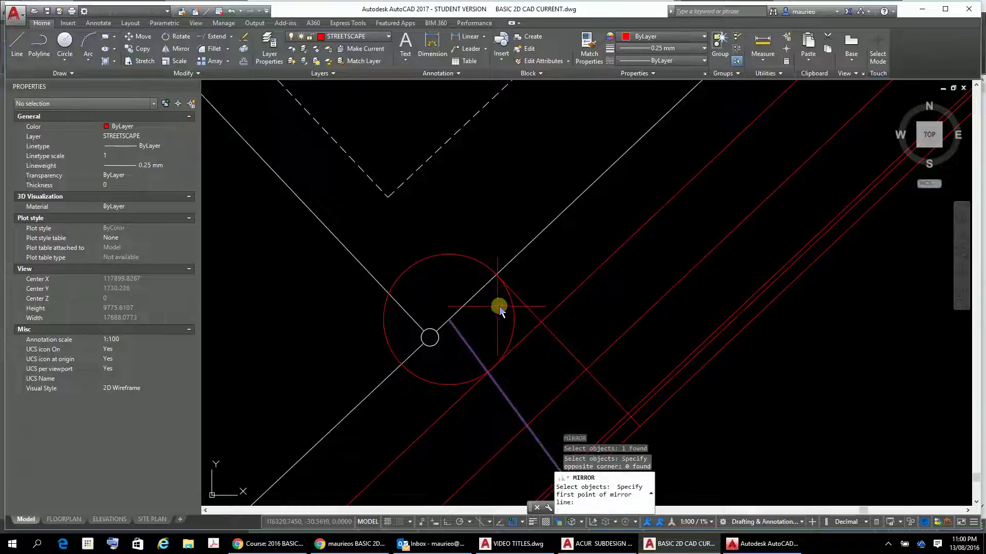
left_click(496, 277)
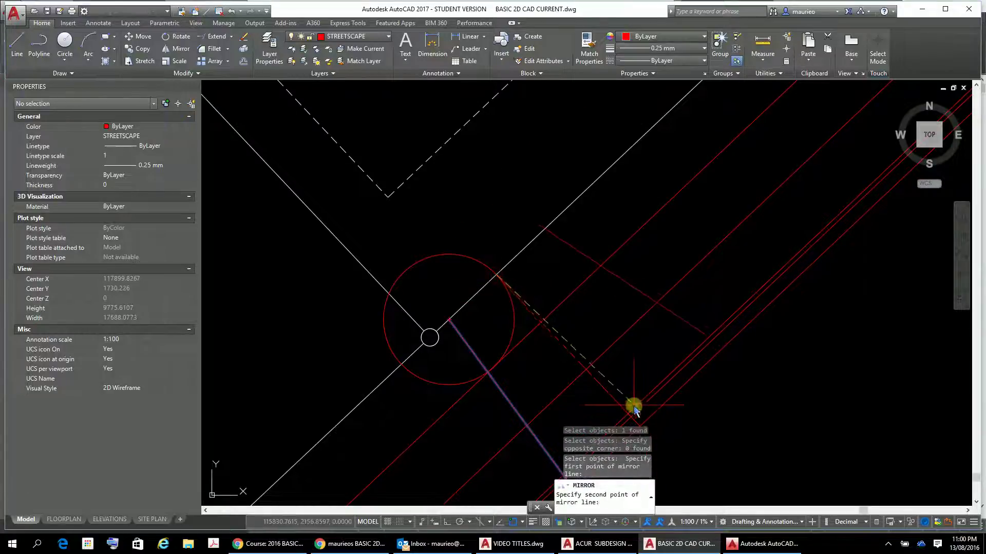
left_click(640, 425)
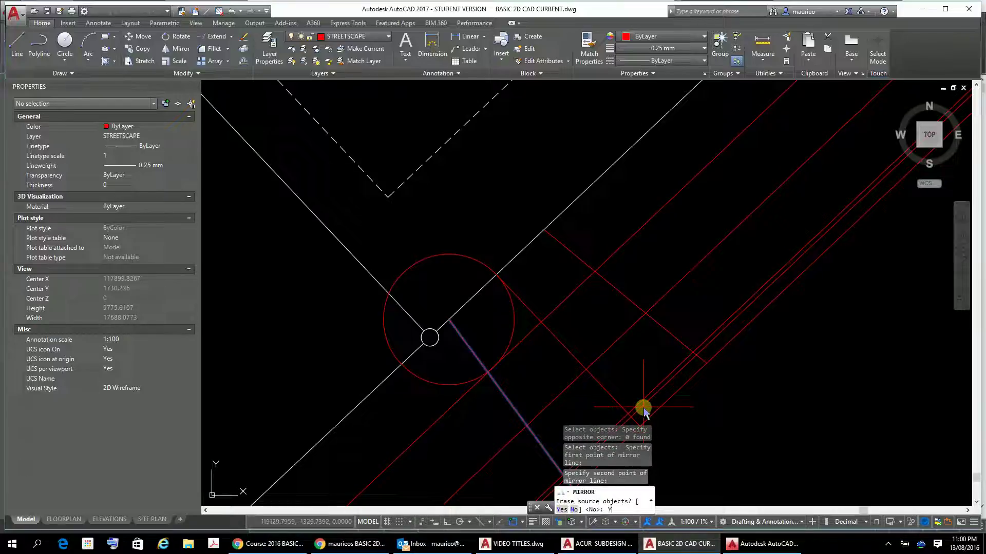
key("Return")
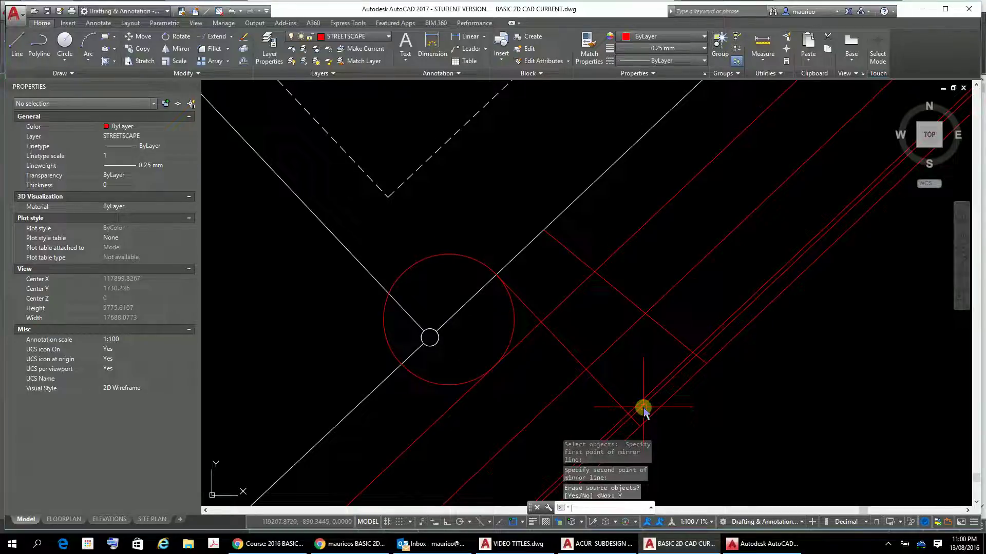
Undo the last mirror of the angled line.
key("Return")
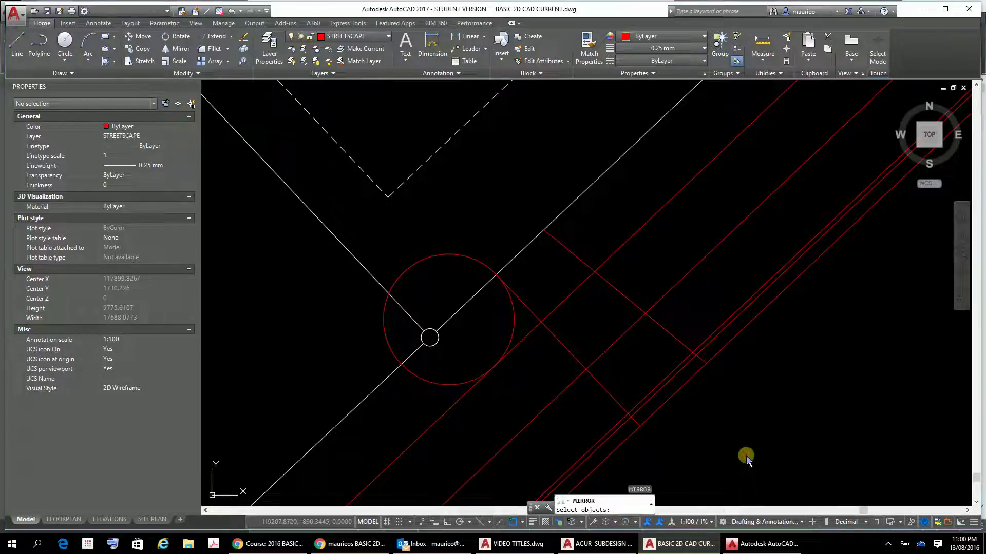
key("ctrl+z")
key("ctrl+z")
key("ctrl+z")
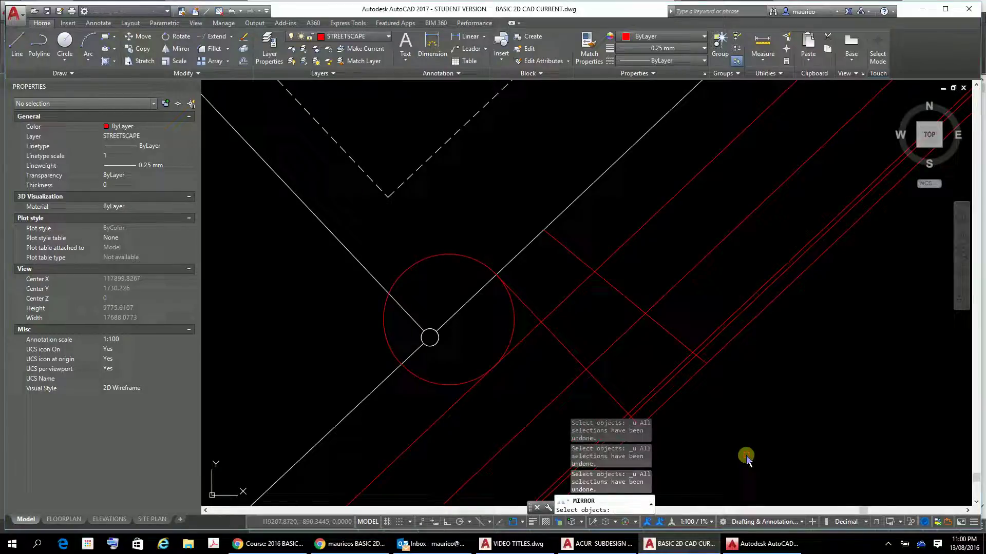
key("Escape")
key("Escape")
key("Escape")
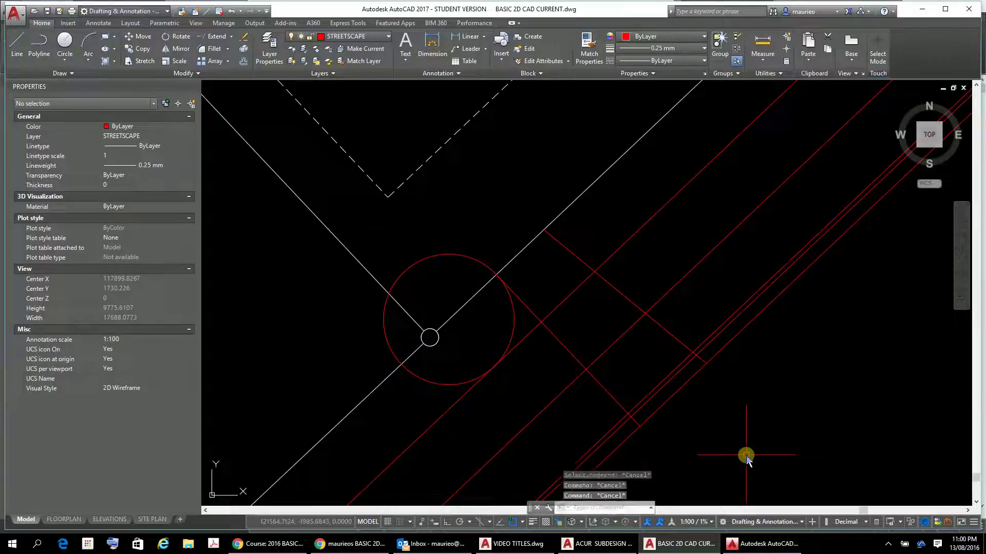
key("ctrl+z")
key("ctrl+z")
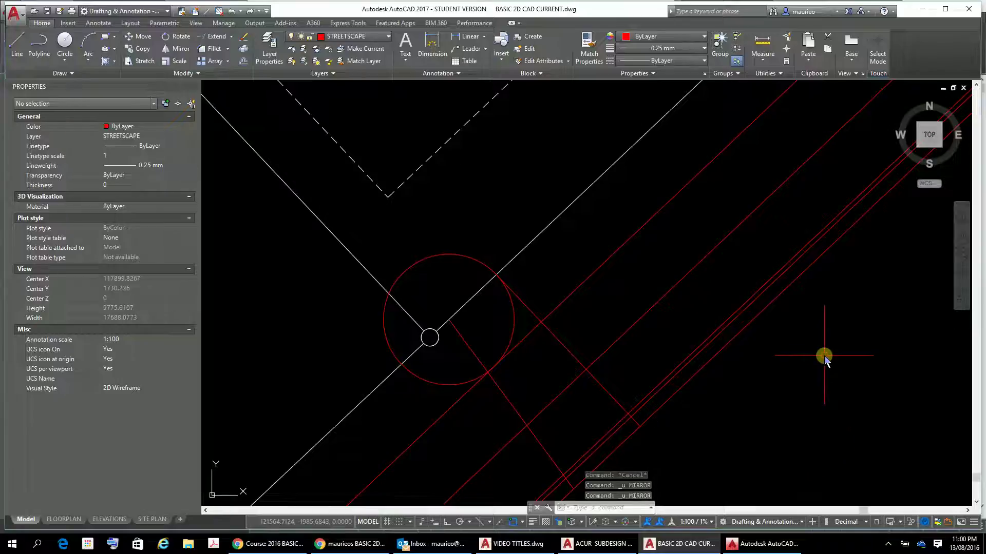
key("Escape")
key("Escape")
Mirror the angled line about the perpendicular line, keeping the source line, and delete the perpendicular line.
type("MI")
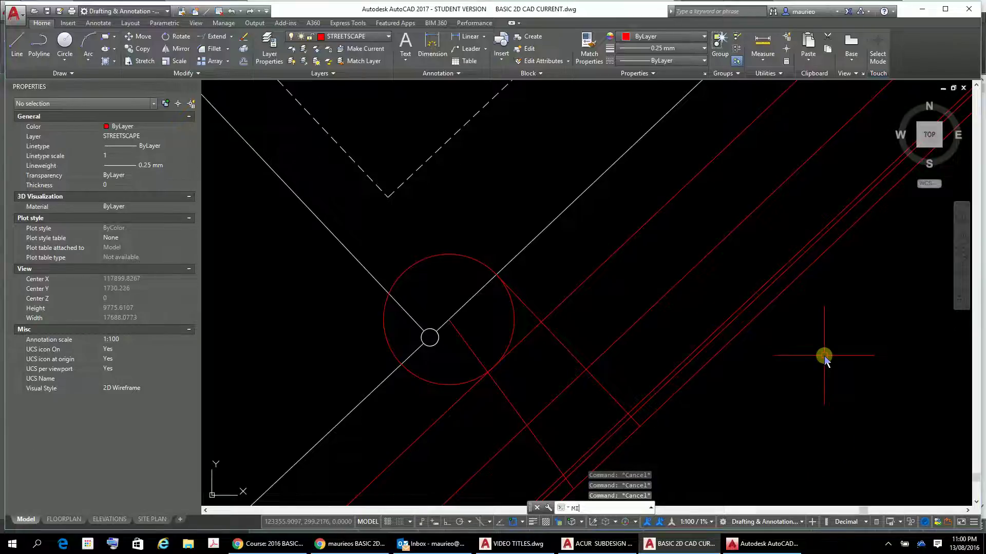
key("Return")
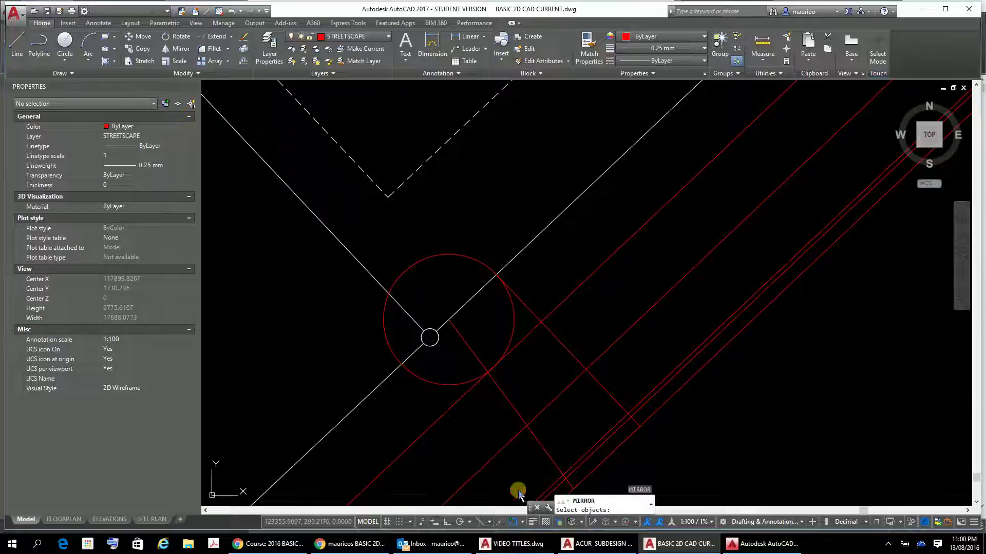
left_click(504, 401)
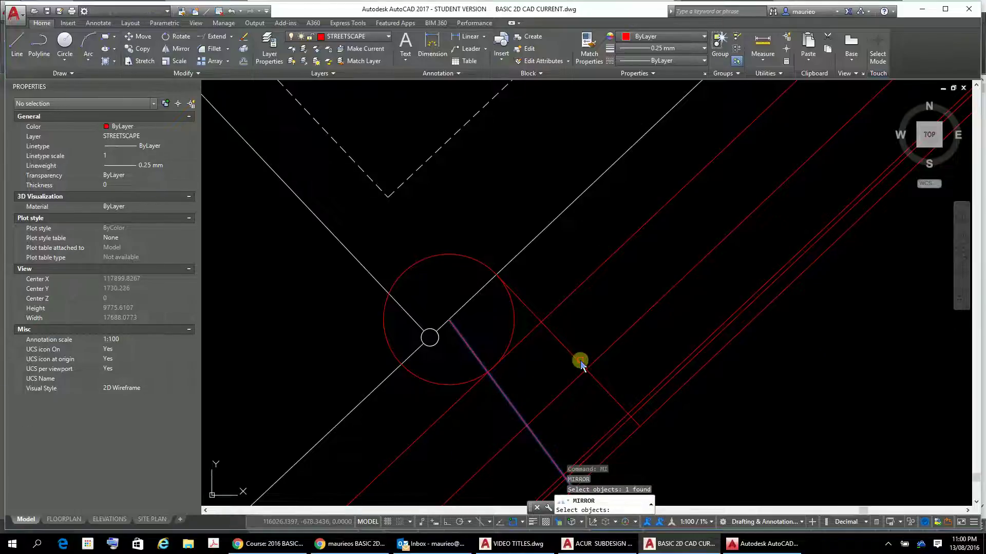
key("Return")
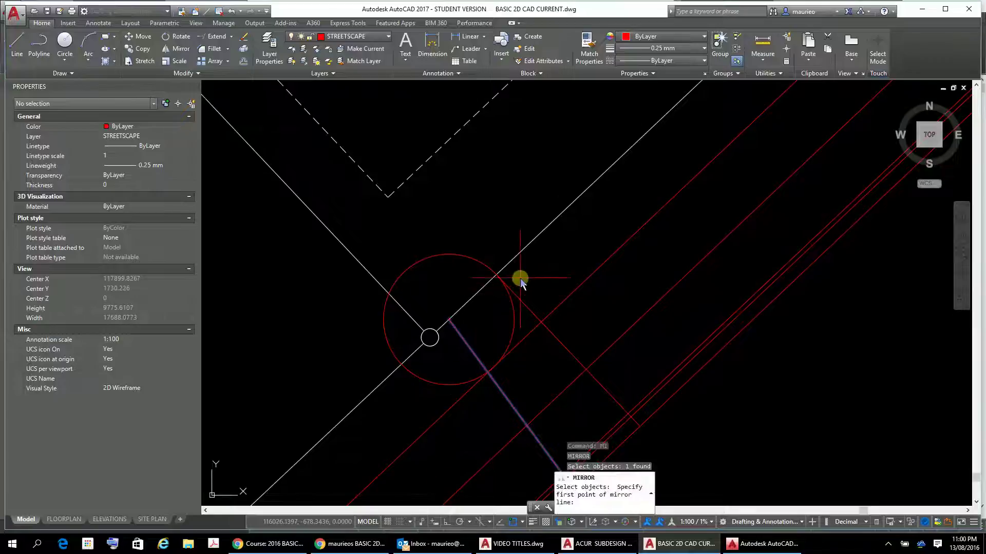
left_click(497, 275)
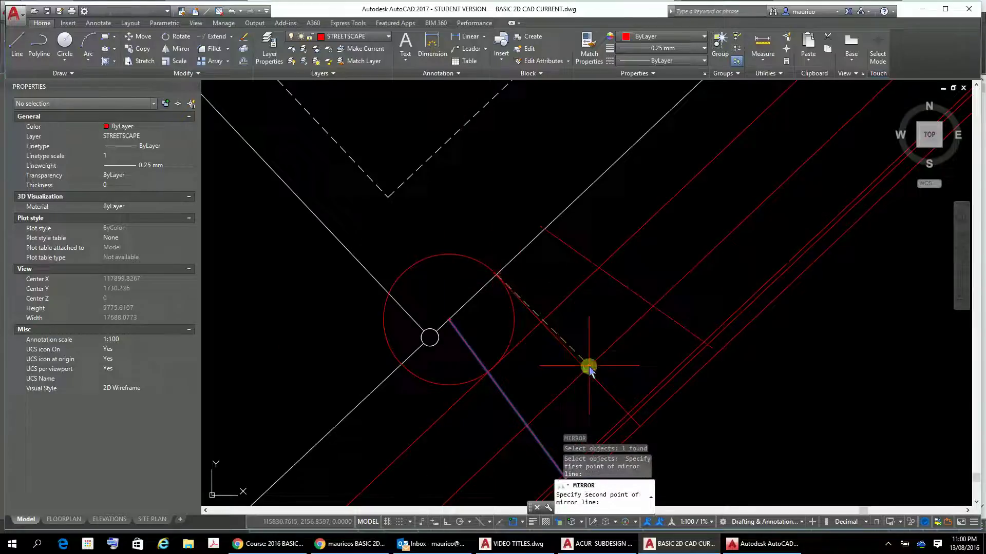
left_click(637, 428)
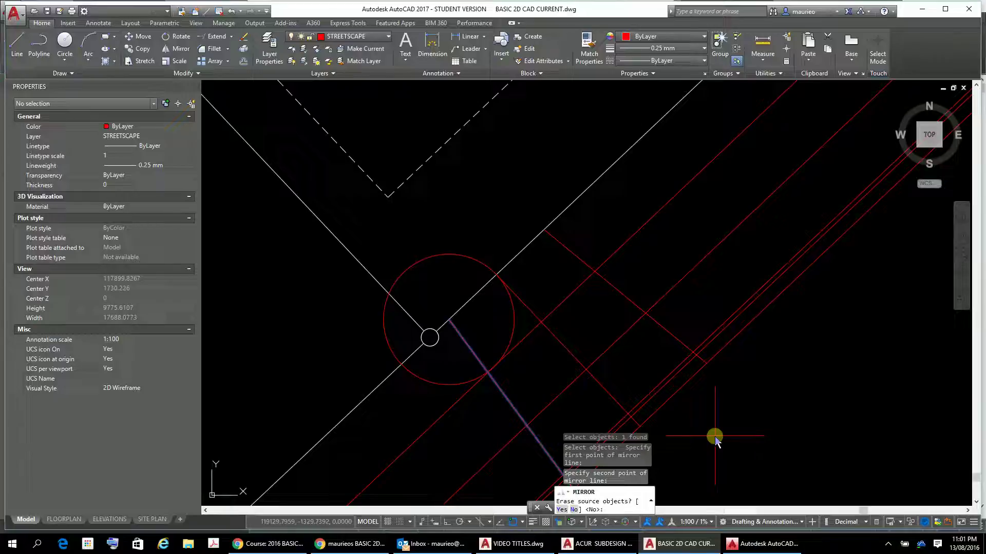
key("Return")
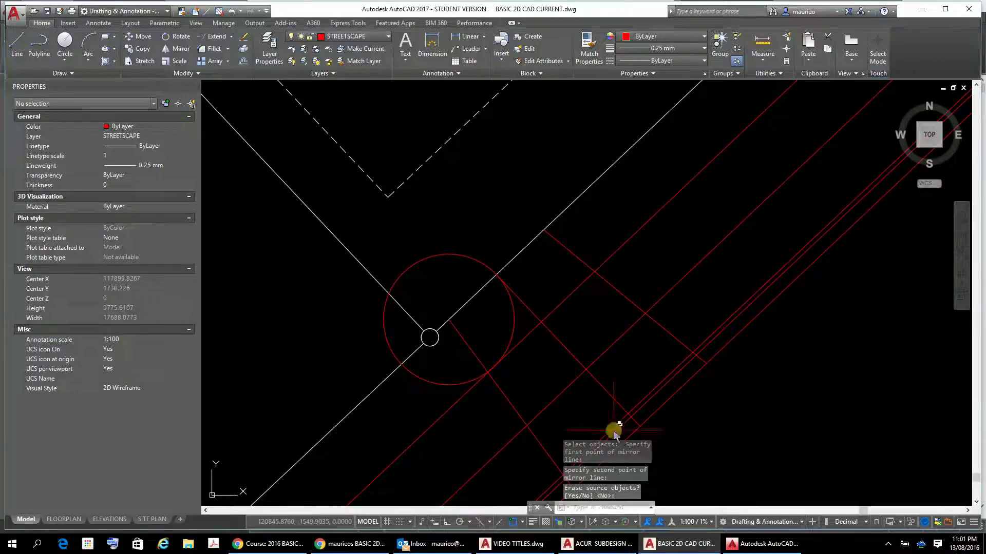
left_click(572, 354)
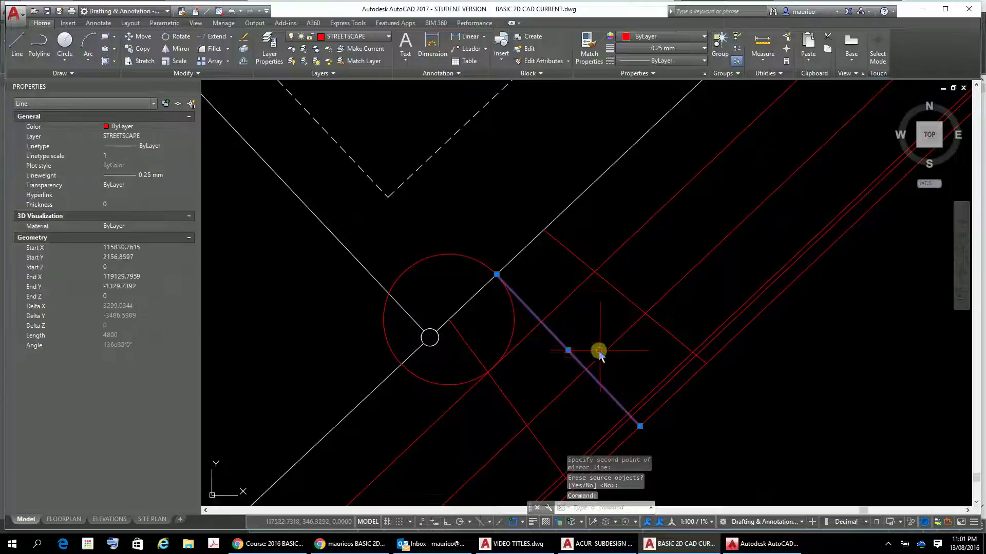
key("Delete")
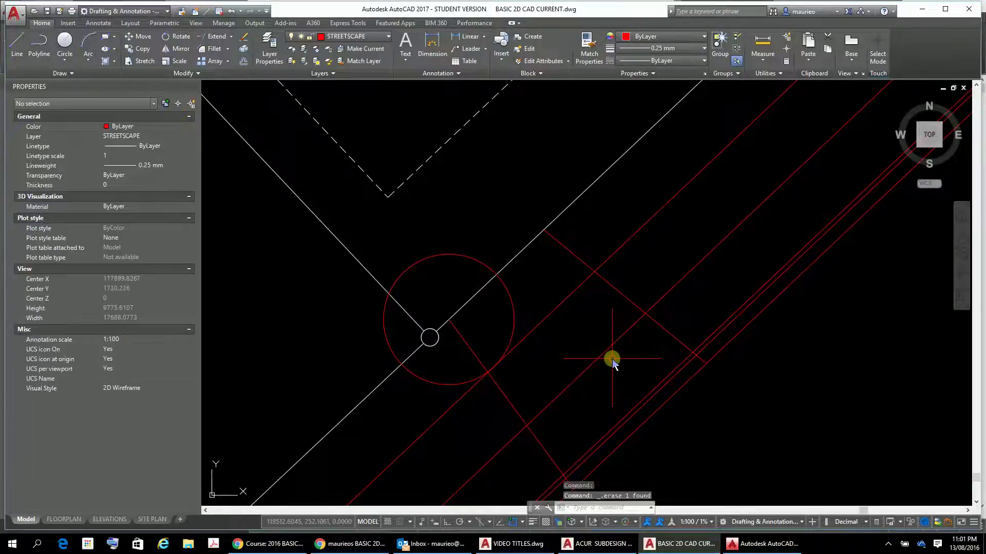
Trim the two inner streetscape lines between the two angled driveway crossing edges.
scroll(717, 387, "down", 2)
mouse_move(718, 387)
middle_mouse_down()
mouse_move(726, 161)
mouse_move(689, 280)
middle_mouse_up()
middle_click_drag(597, 105, 690, 106)
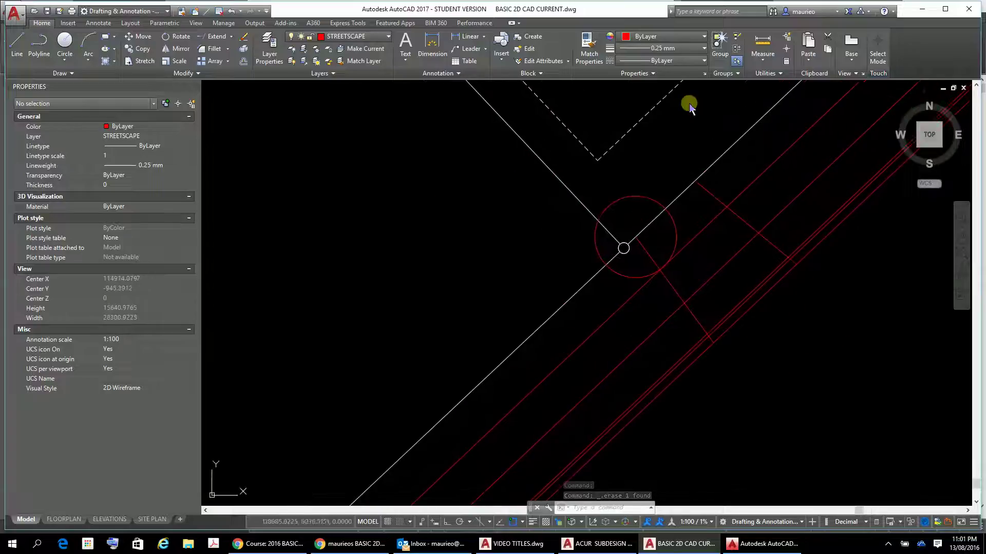
type("TR")
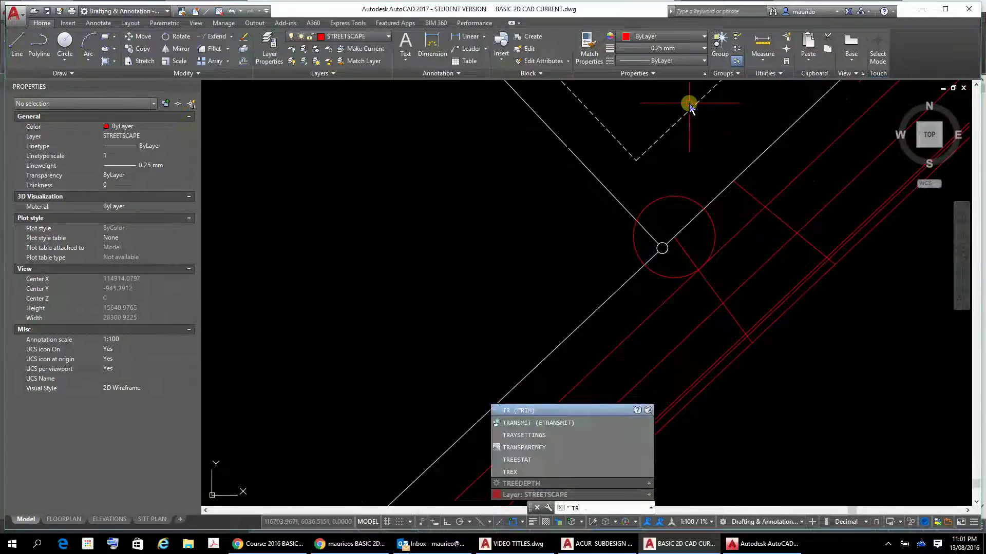
key("Return")
key("Return")
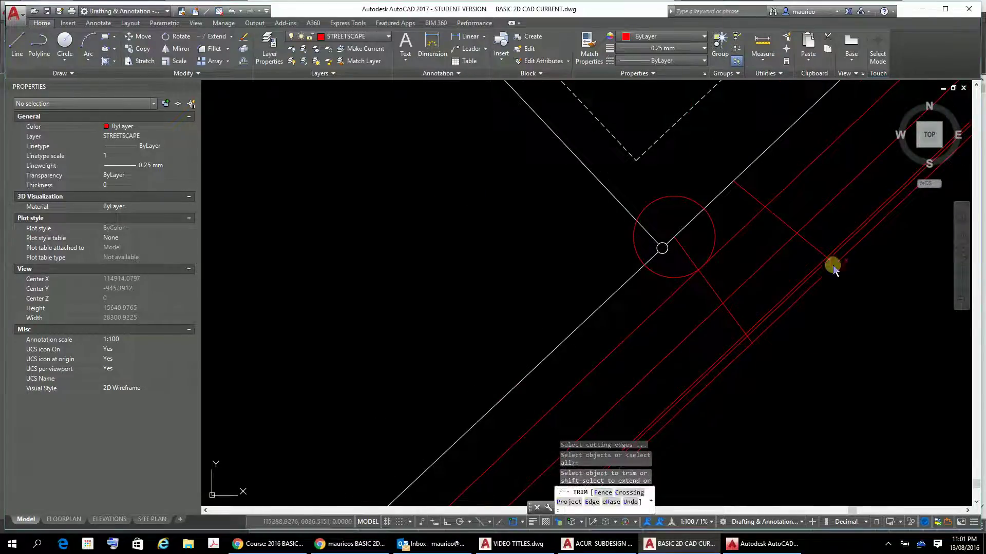
left_click(742, 230)
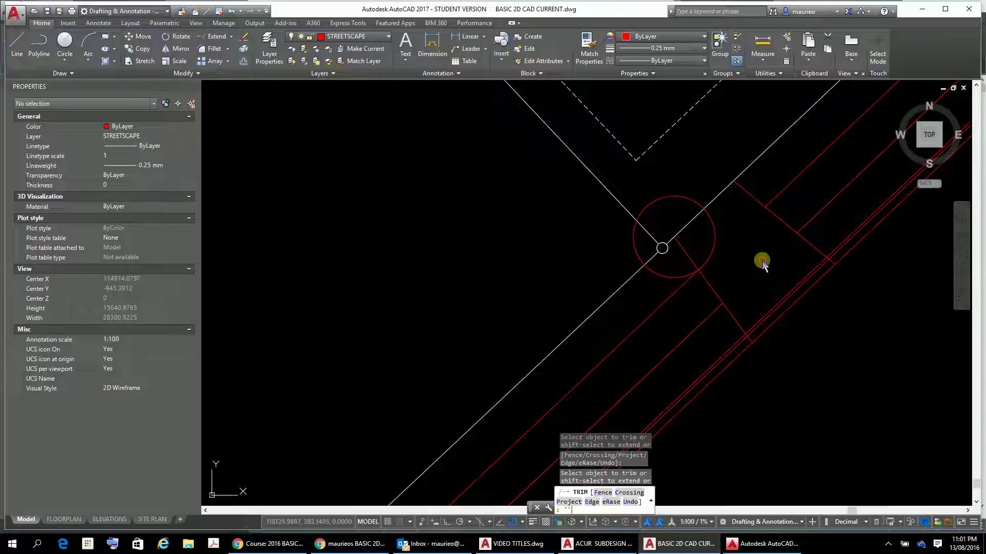
left_click(709, 252)
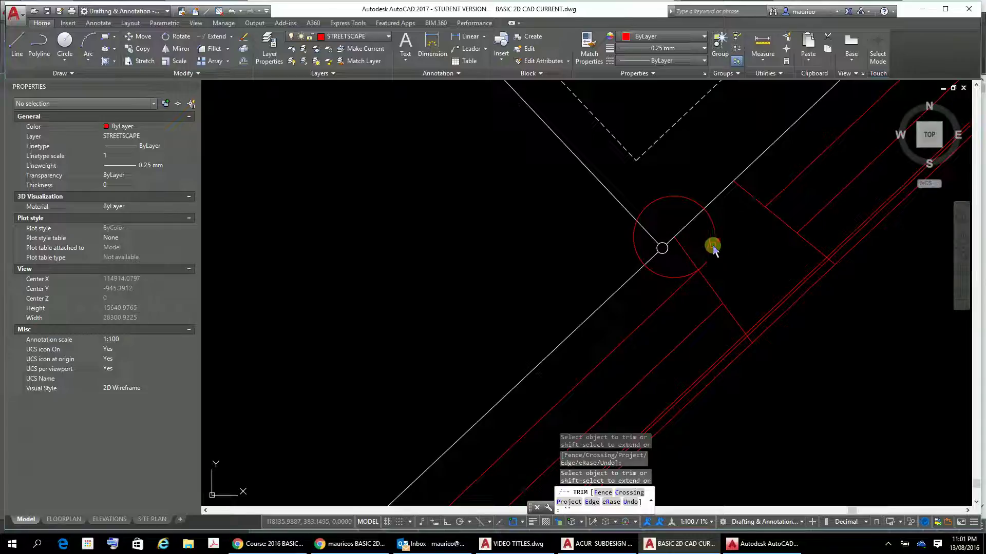
left_click(716, 248)
key("Escape")
key("Escape")
key("Escape")
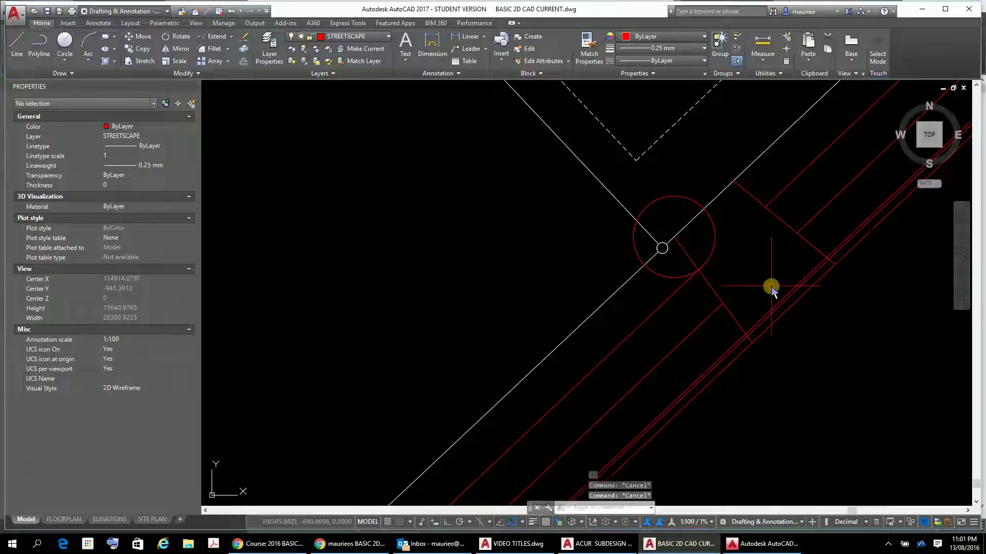
Delete the 1500 radius construction circle and trim the short streetscape line stub projecting into the driveway crossing.
left_click(686, 197)
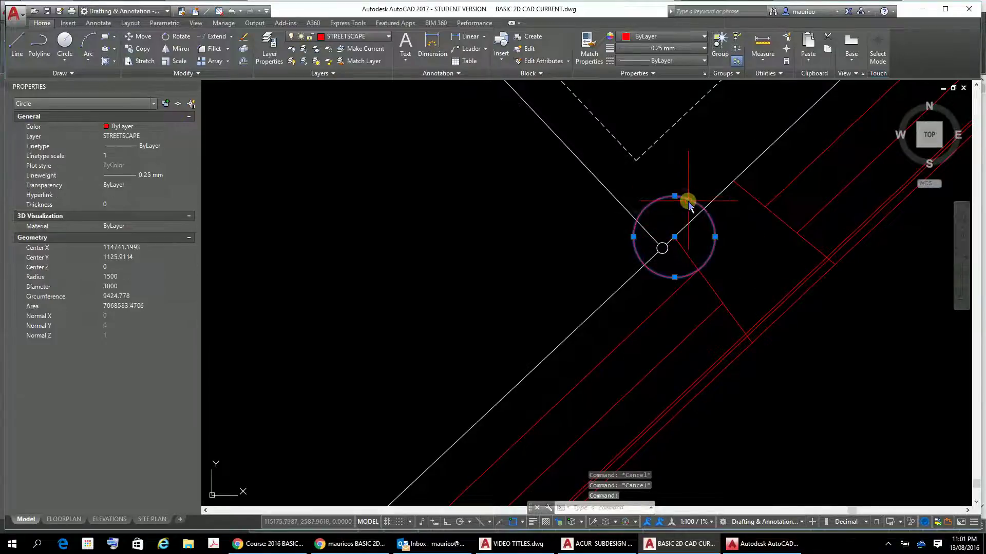
key("Delete")
scroll(761, 254, "down", 2)
scroll(761, 254, "up", 2)
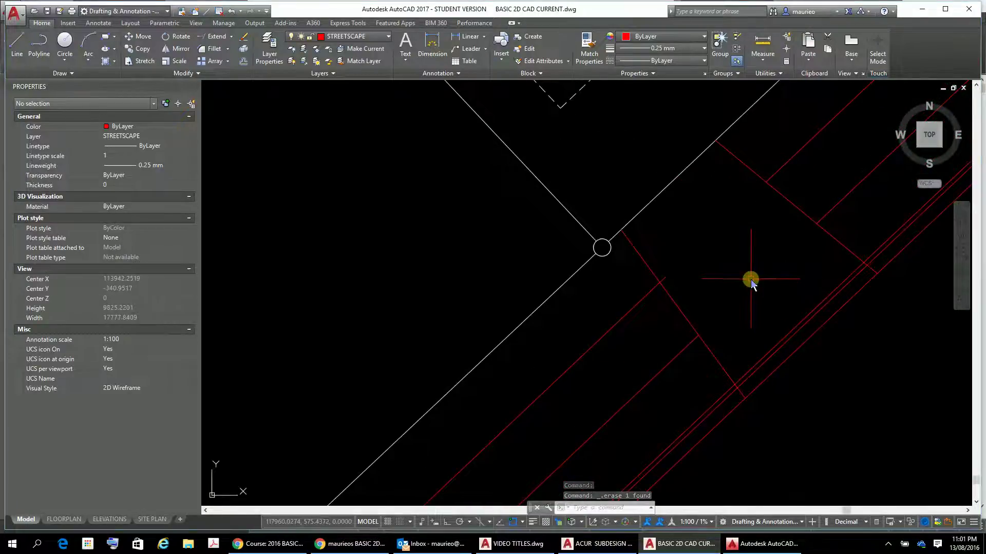
type("tr")
key("Return")
key("Return")
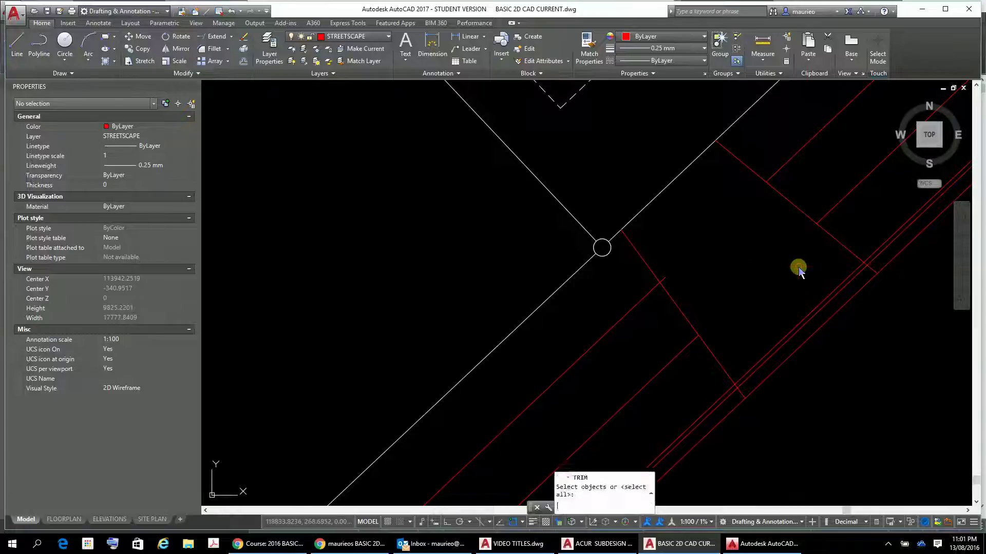
left_click(664, 280)
scroll(727, 275, "down", 5)
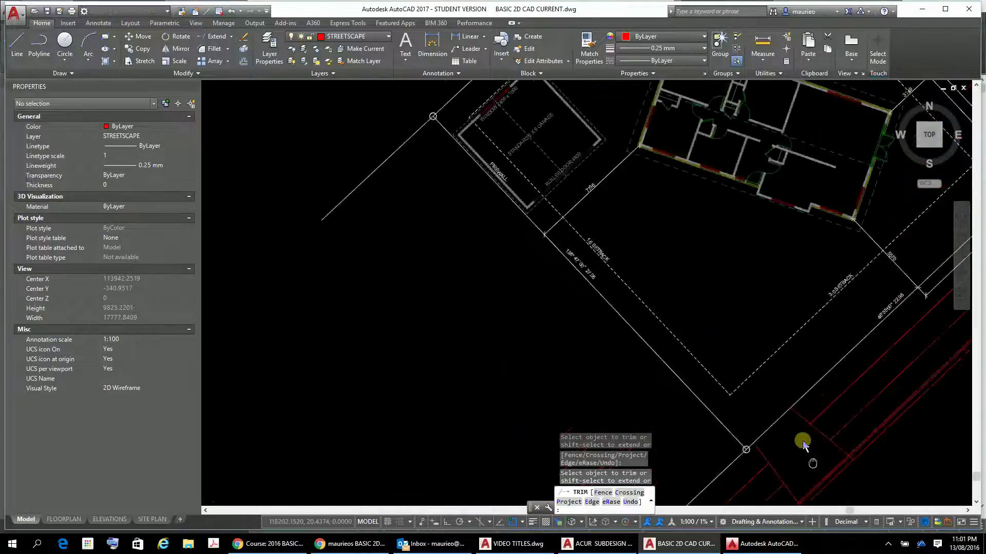
left_click(666, 230)
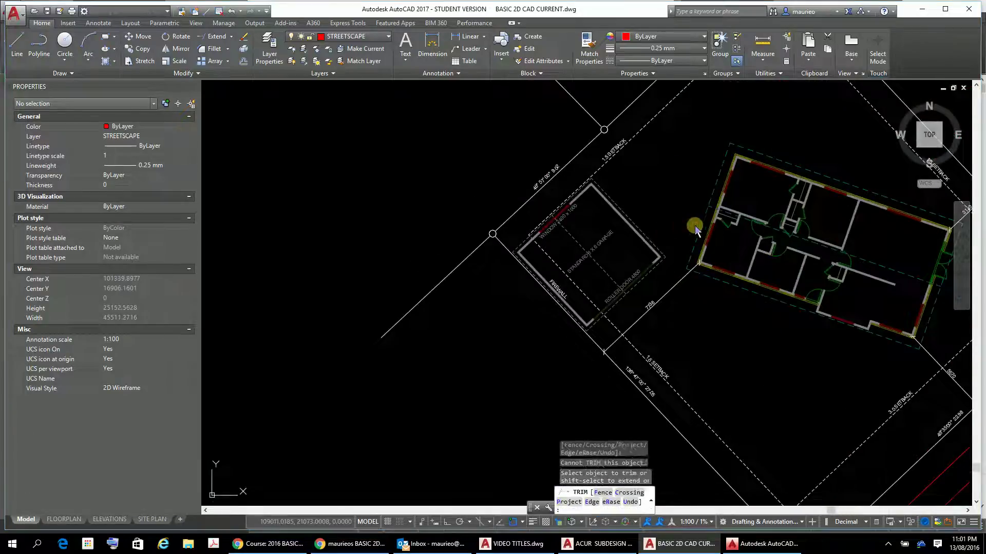
scroll(696, 226, "up", 2)
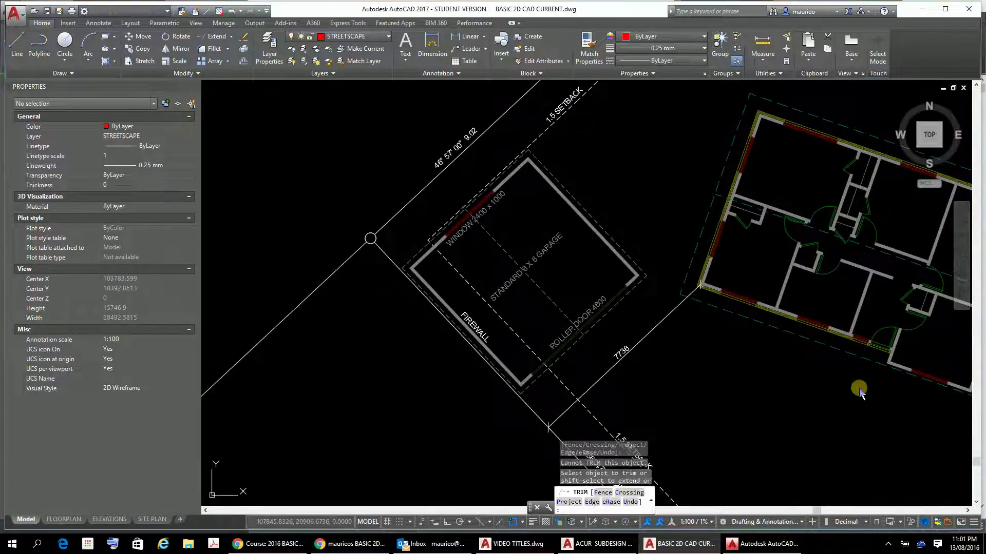
left_click(662, 314)
scroll(621, 181, "up", 2)
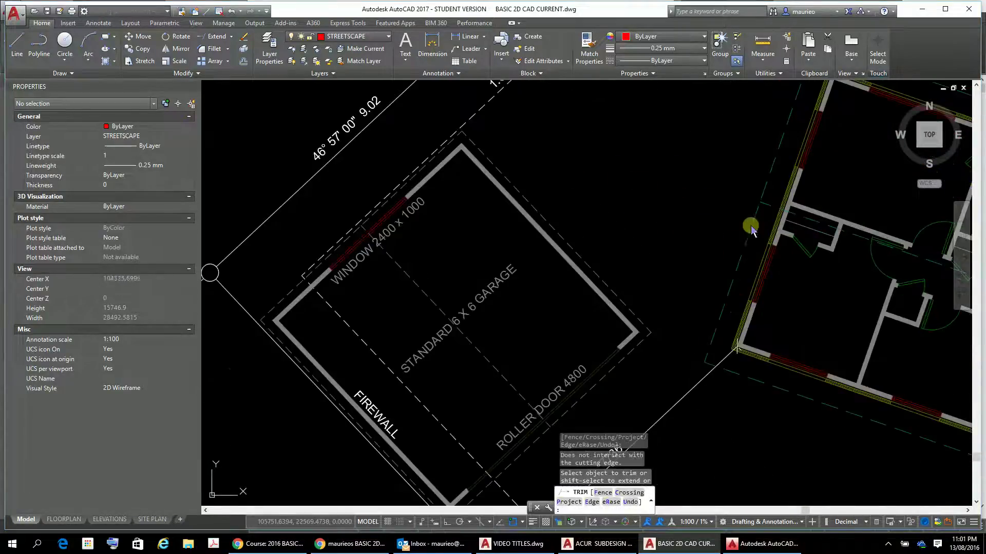
middle_click_drag(836, 322, 782, 300)
left_click(928, 252)
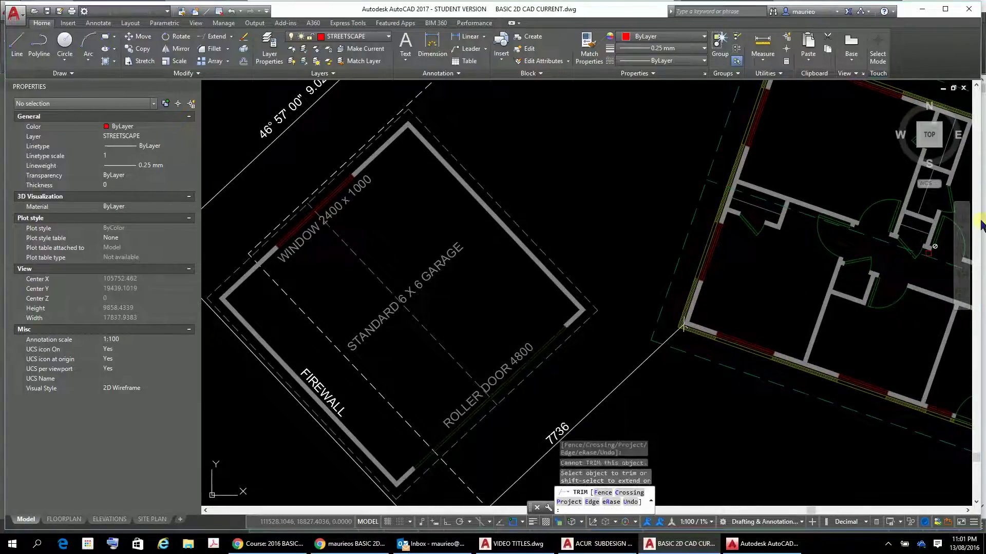
Finish trimming and make DRIVEWAY the current layer.
key("Return")
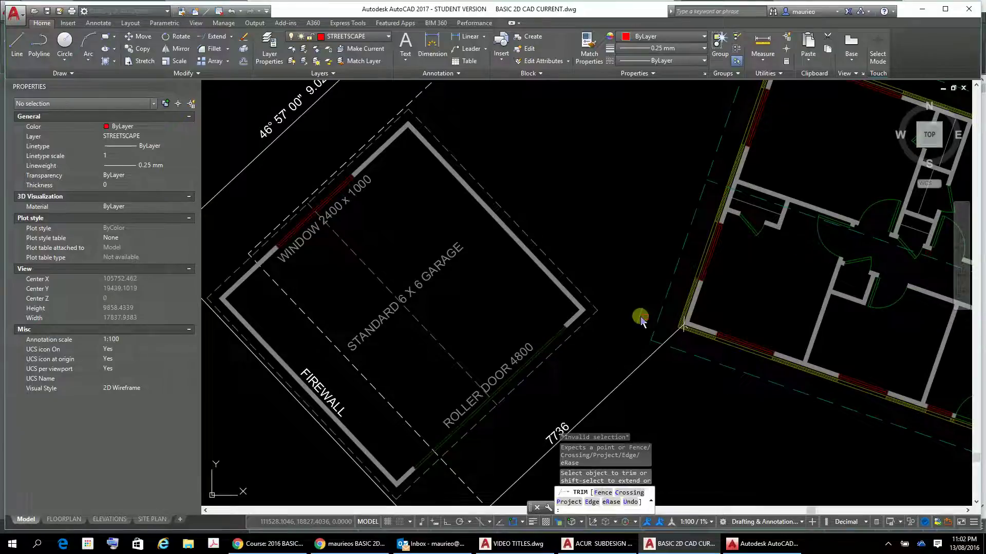
key("Escape")
key("Escape")
key("Escape")
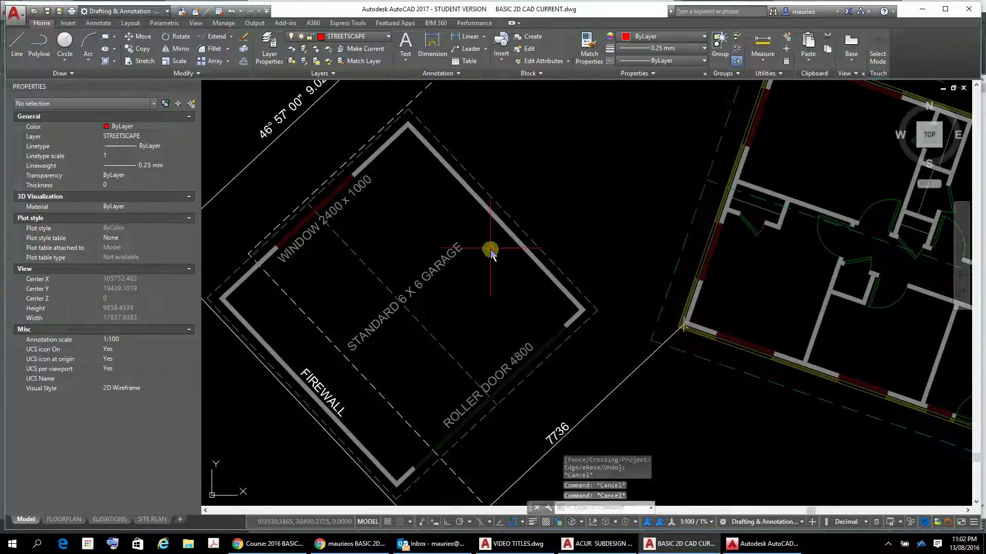
left_click(388, 37)
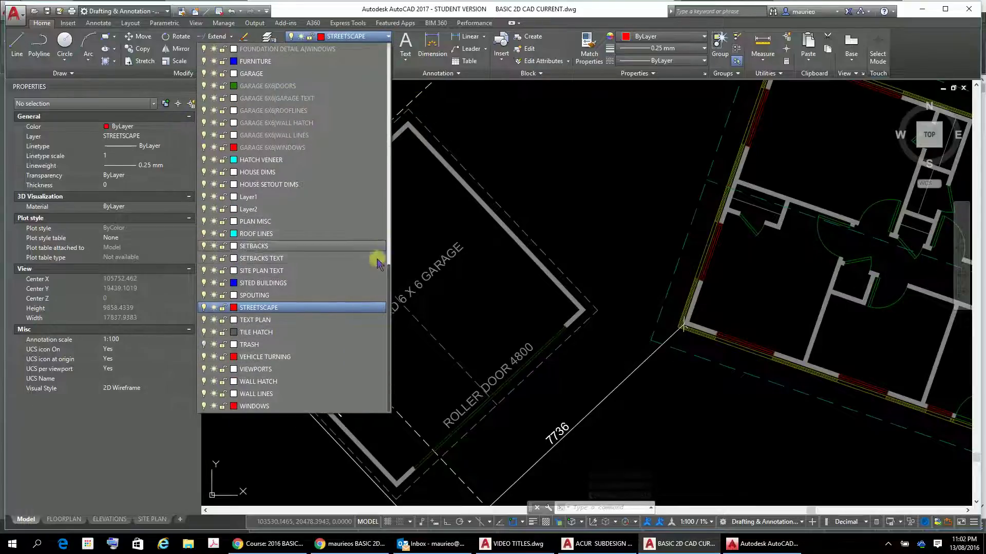
scroll(341, 206, "up", 3)
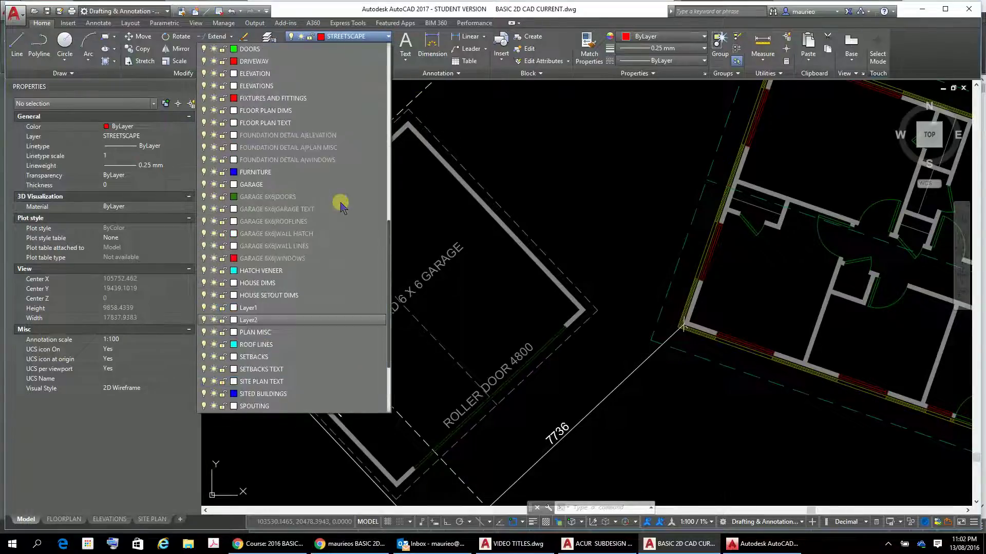
scroll(344, 203, "up", 2)
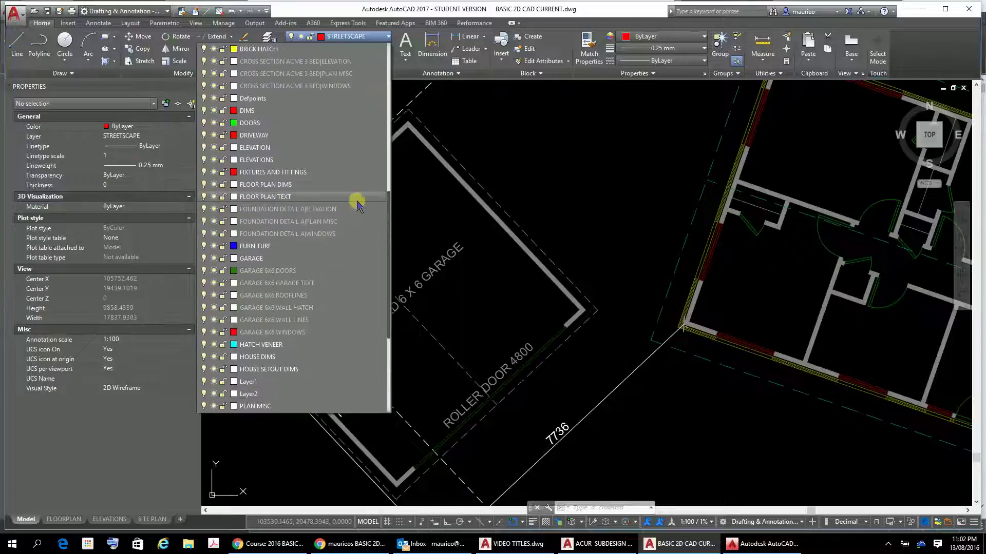
left_click(255, 136)
left_click(253, 132)
left_click(330, 220)
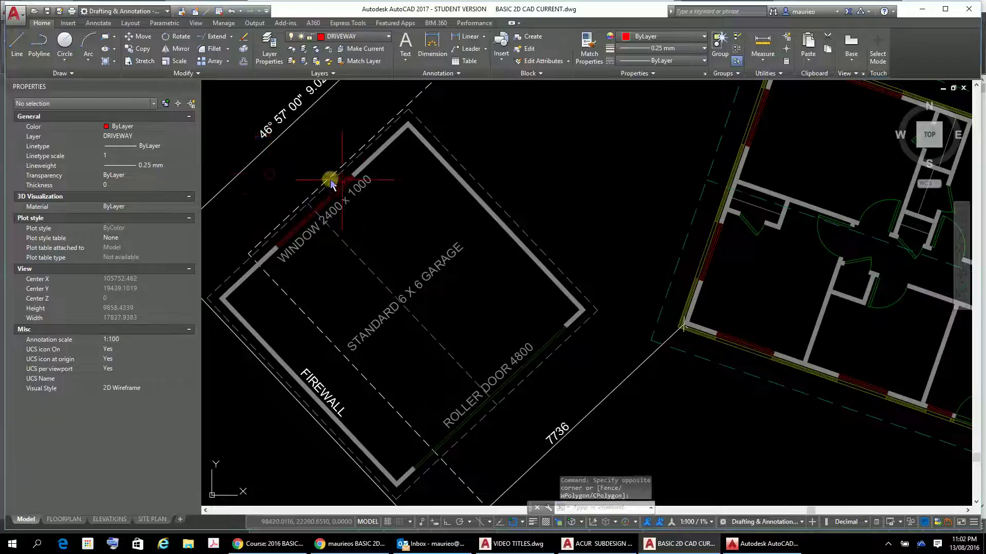
Draw a line along the outer face of the house's west wall, from its south-west corner to its north-west corner.
mouse_move(681, 280)
middle_mouse_down()
mouse_move(636, 303)
mouse_move(668, 352)
middle_mouse_up()
key("Escape")
type("l")
key("Return")
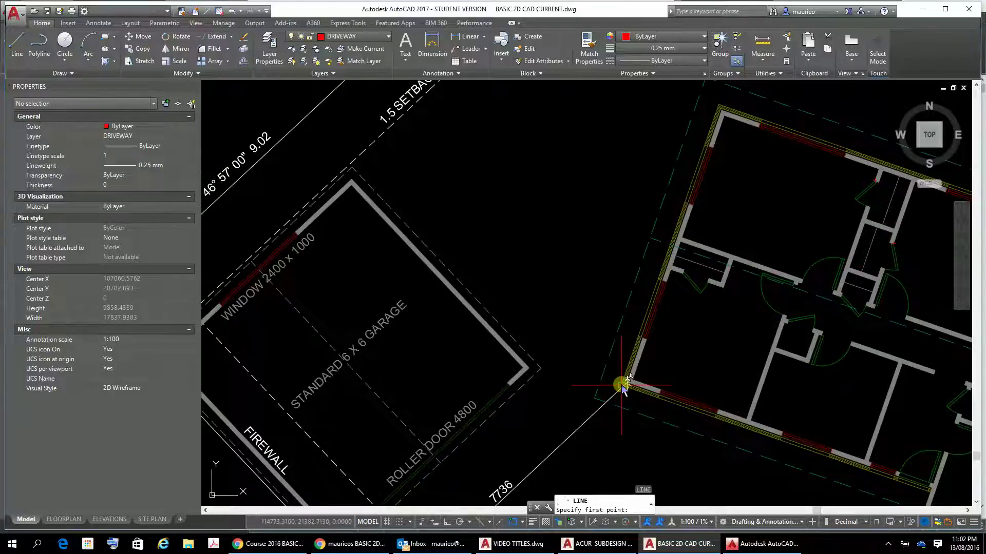
left_click(616, 385)
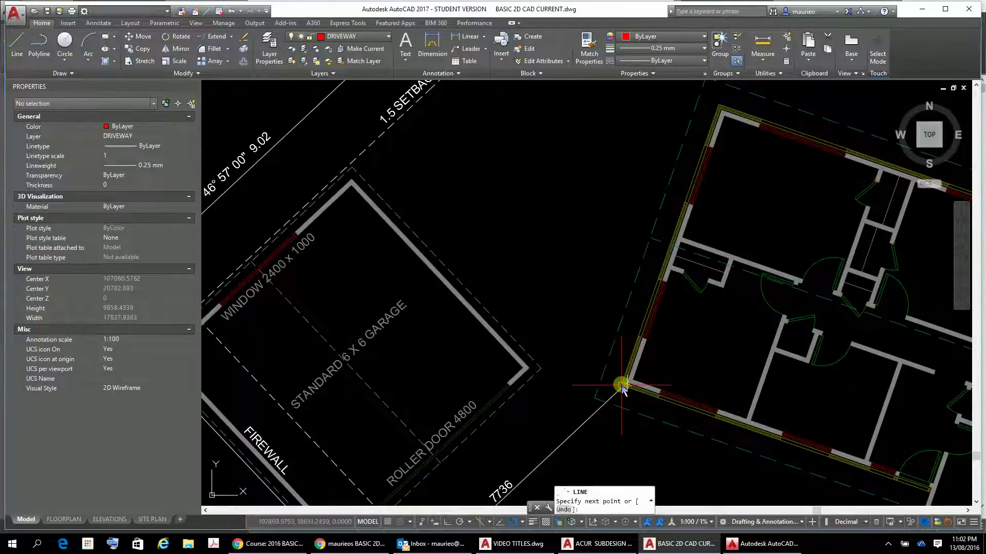
left_click(718, 108)
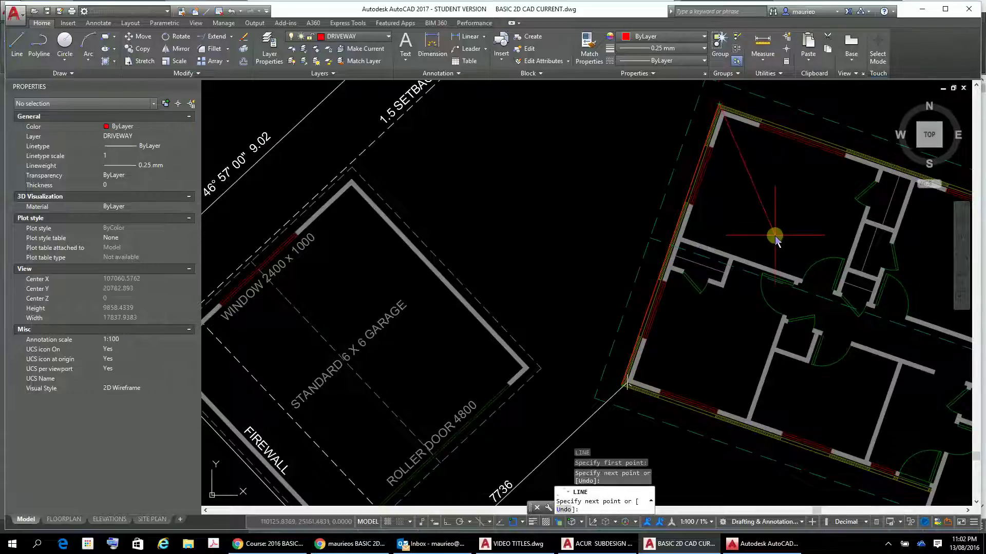
key("Escape")
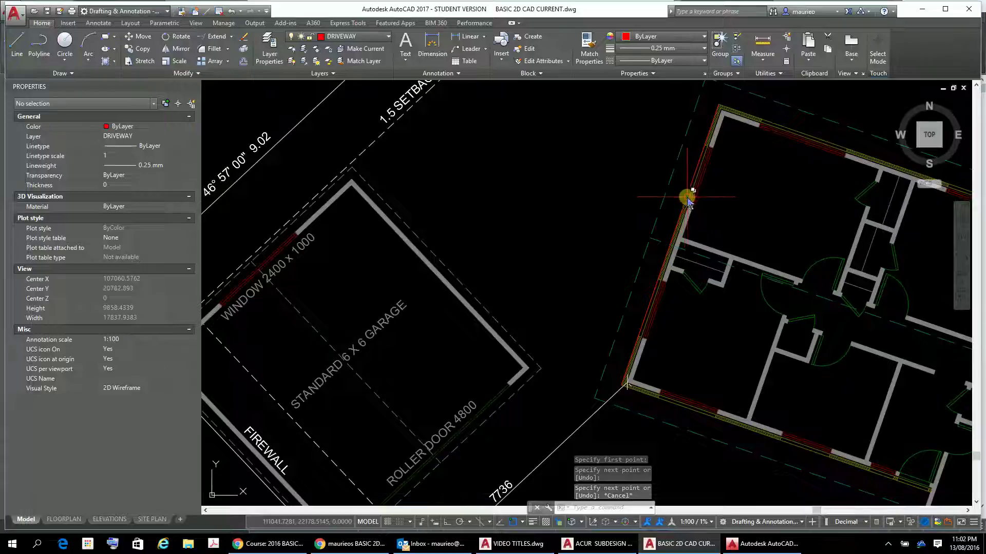
Move the line from the house's south-west corner so its lower end sits on the garage's east corner.
left_click(680, 205)
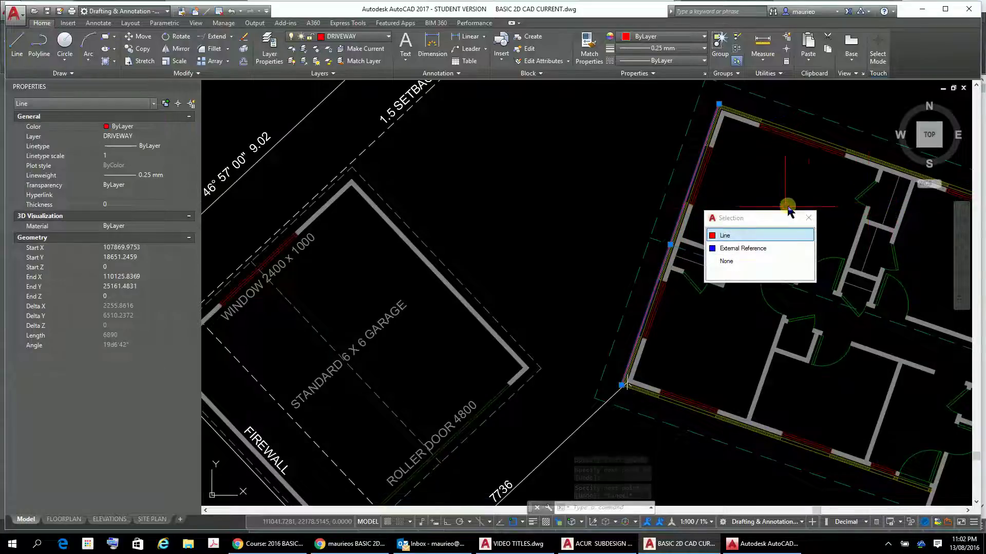
left_click(718, 237)
right_click(741, 201)
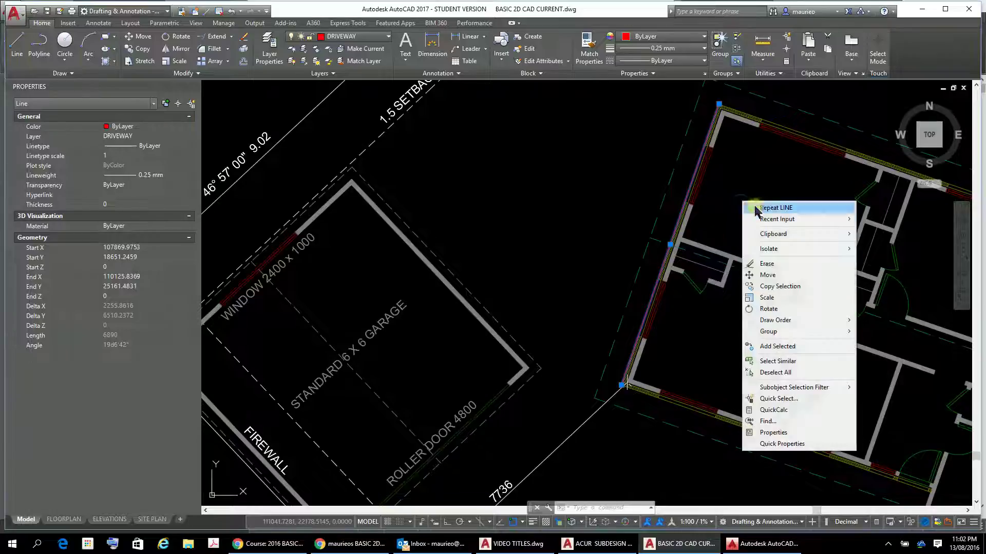
left_click(770, 276)
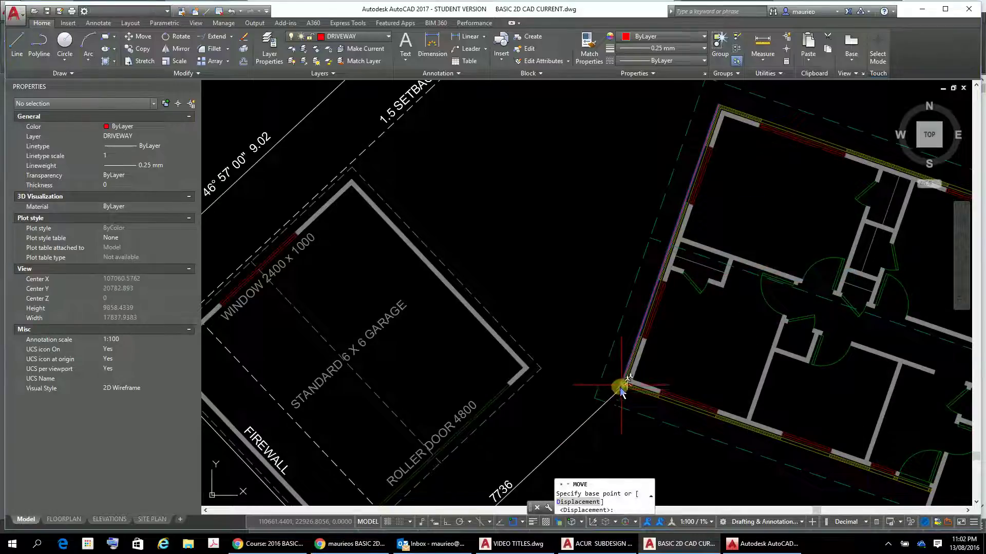
left_click(621, 386)
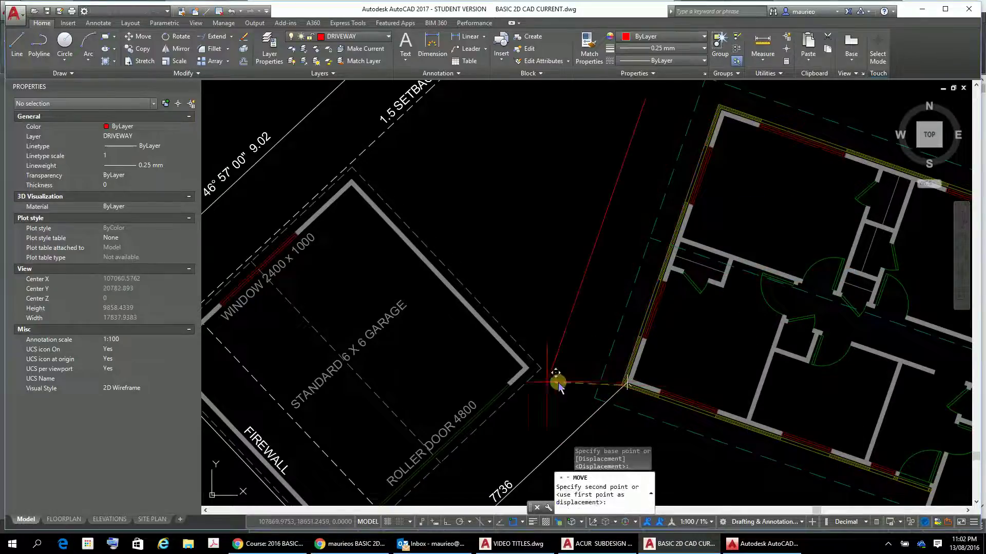
left_click(530, 369)
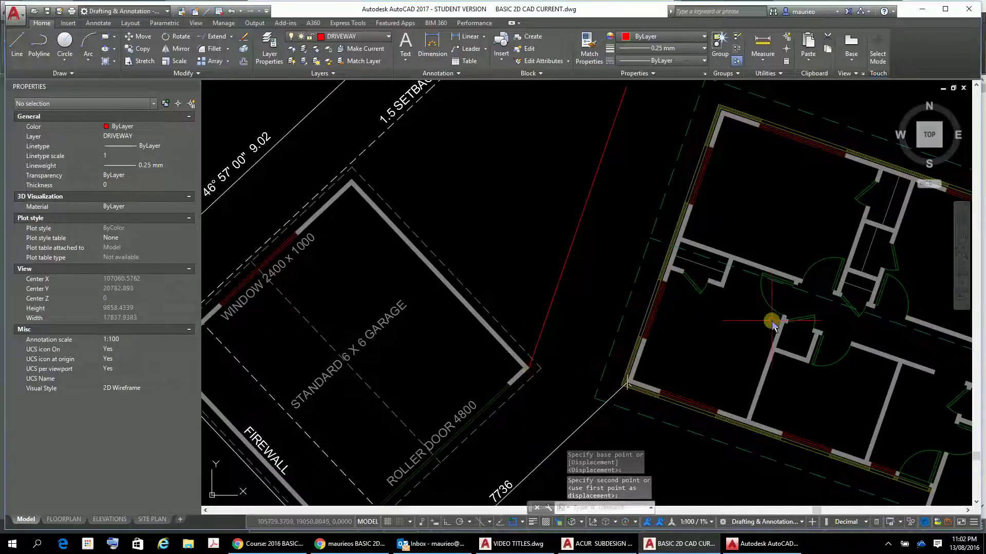
Draw a line from the upper part of the moved driveway line perpendicular to the house's west wall.
scroll(675, 275, "down", 4)
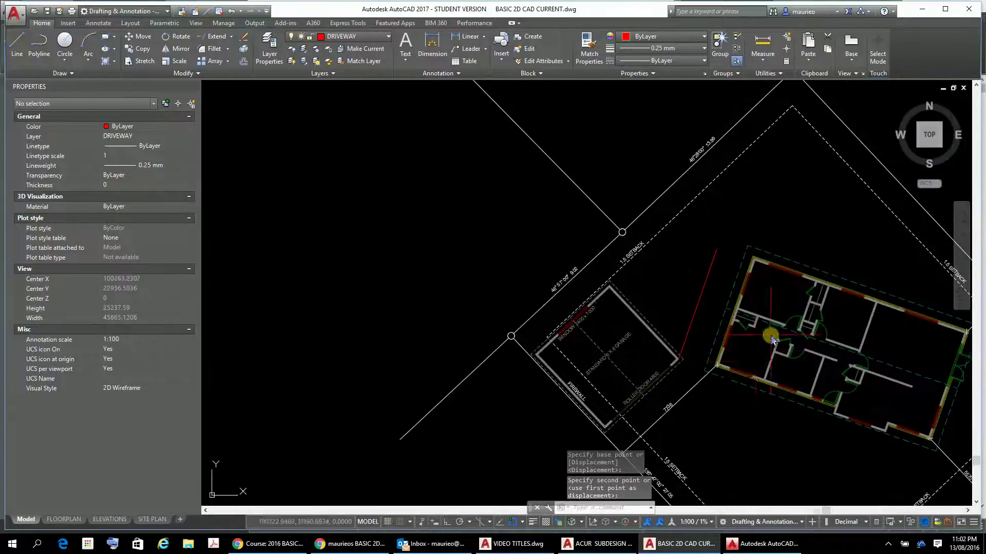
scroll(775, 336, "up", 4)
scroll(756, 409, "down", 1)
scroll(744, 319, "up", 1)
scroll(744, 319, "down", 1)
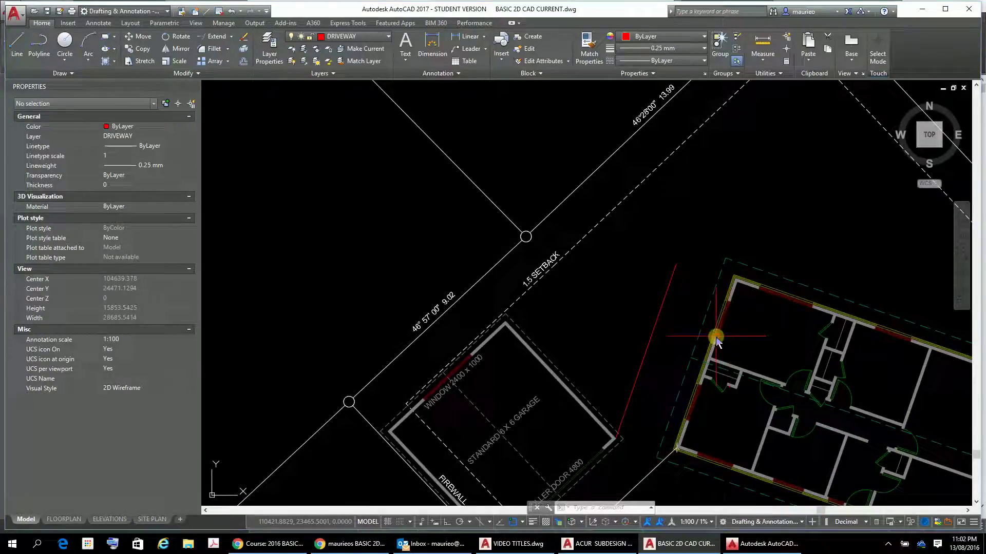
type("l")
key("Return")
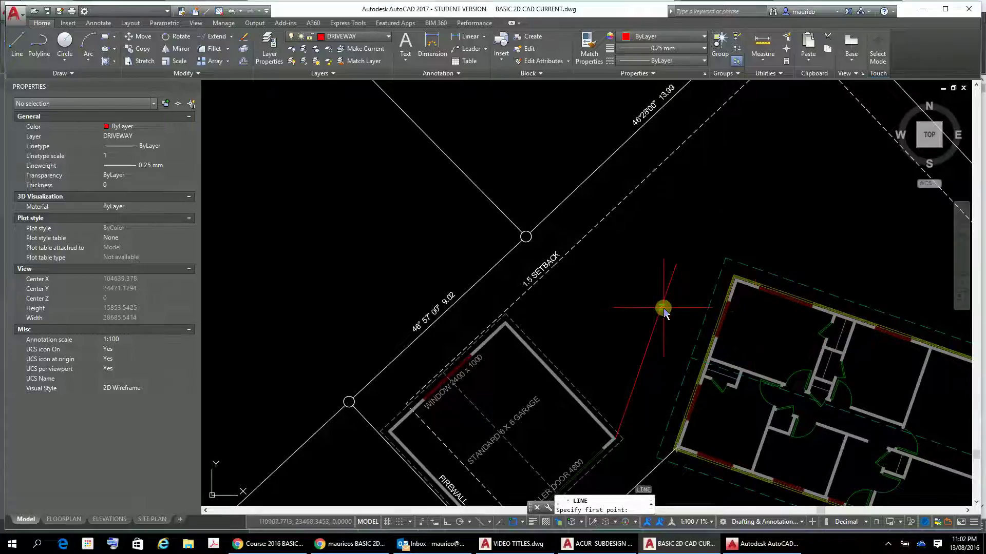
left_click(664, 308)
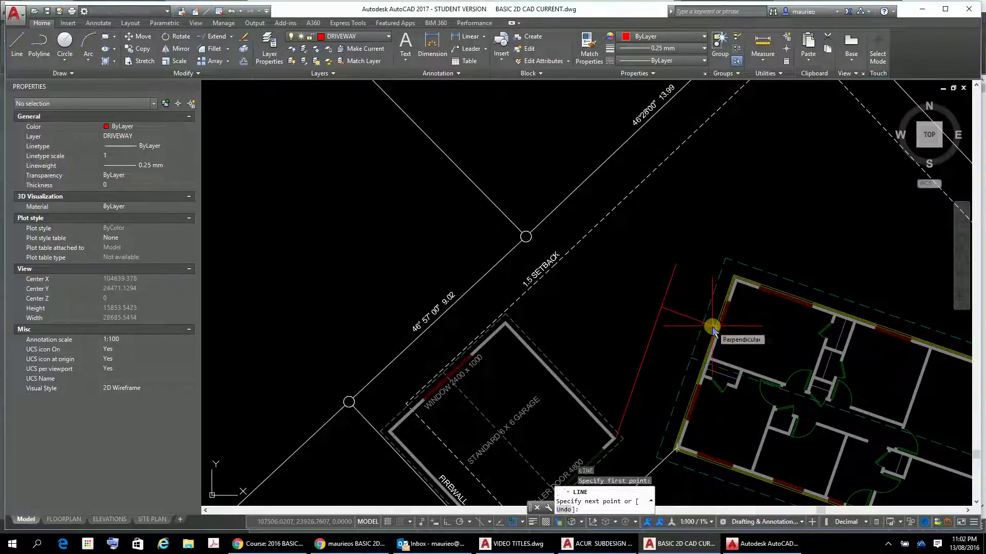
left_click(712, 327)
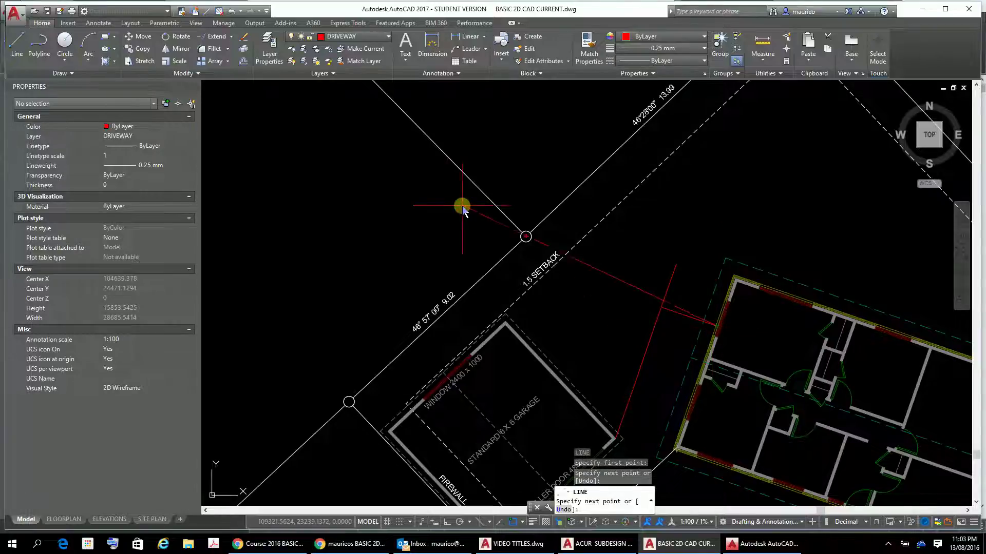
key("Escape")
key("Escape")
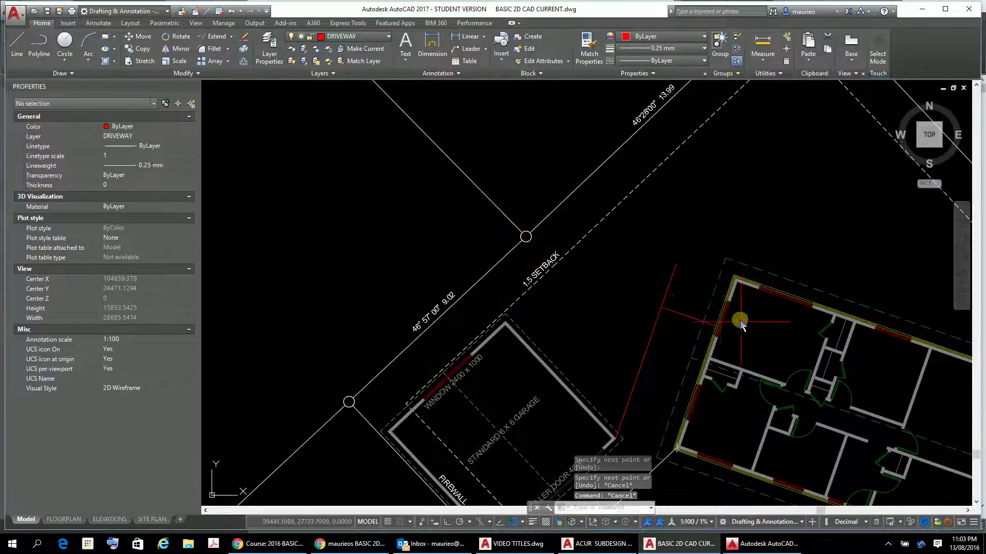
Move the perpendicular line by its wall end onto the outer north-west corner of the house.
scroll(703, 288, "up", 5)
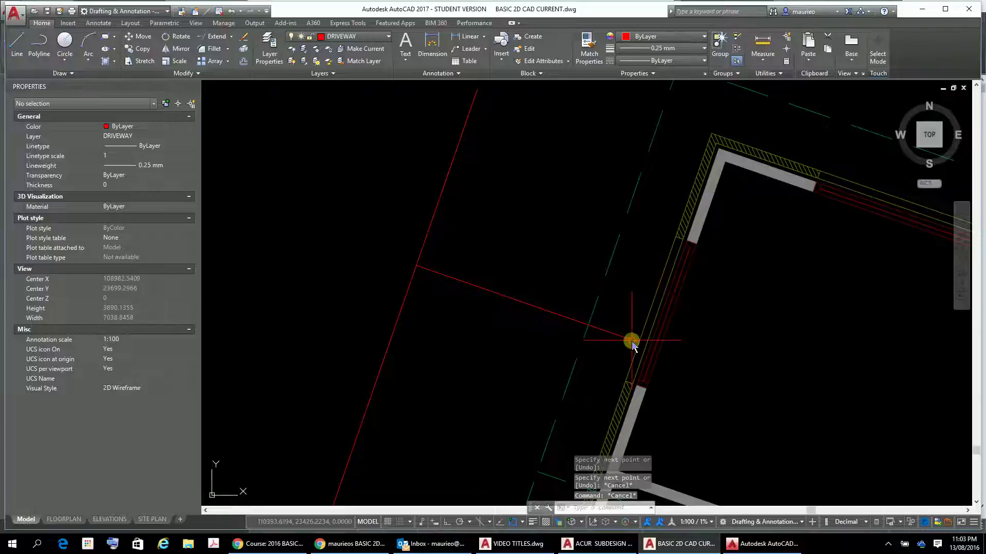
left_click(632, 343)
right_click(720, 328)
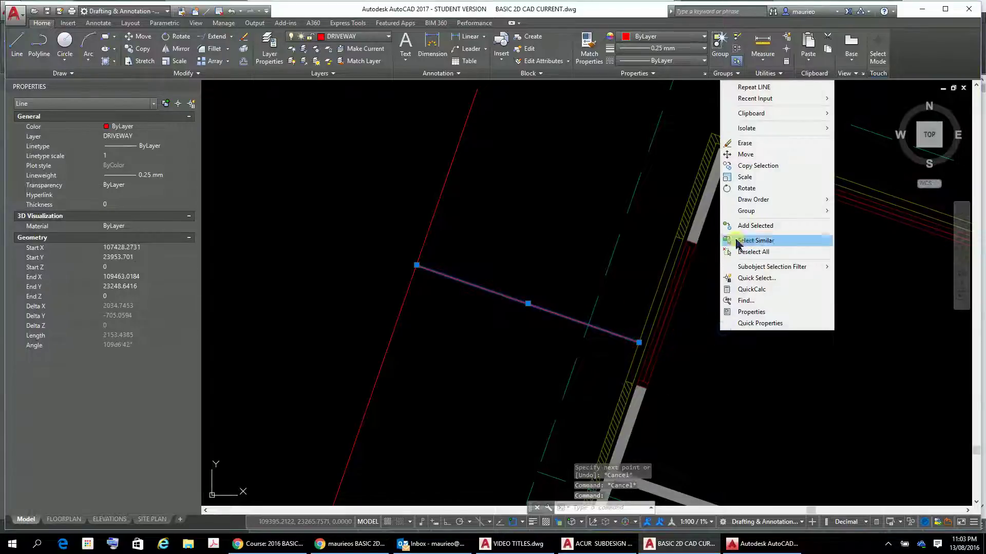
left_click(742, 154)
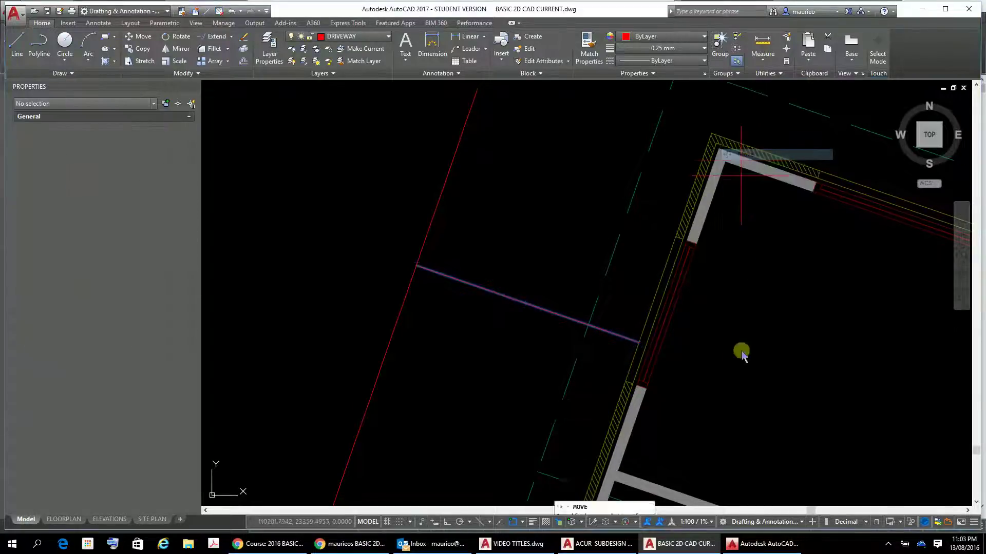
left_click(638, 343)
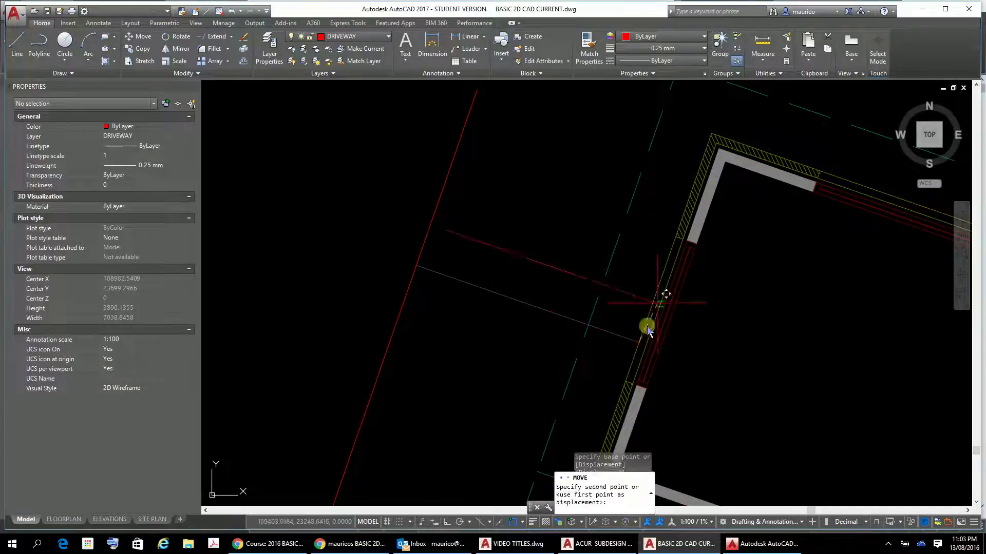
left_click(708, 135)
Extend the driveway line from the garage corner up to the short line at the house's north-west corner.
scroll(619, 190, "down", 2)
scroll(647, 218, "down", 2)
scroll(724, 346, "up", 2)
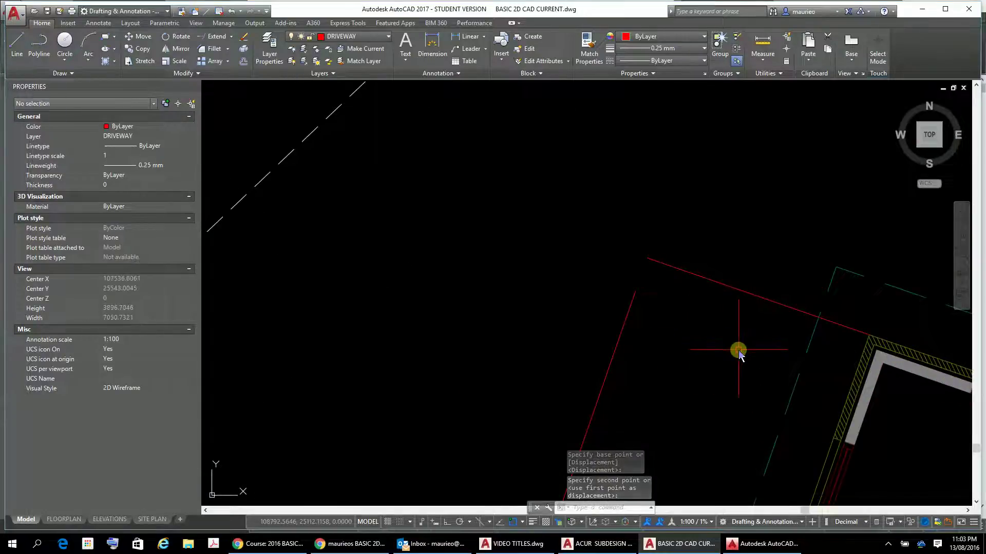
left_click(216, 36)
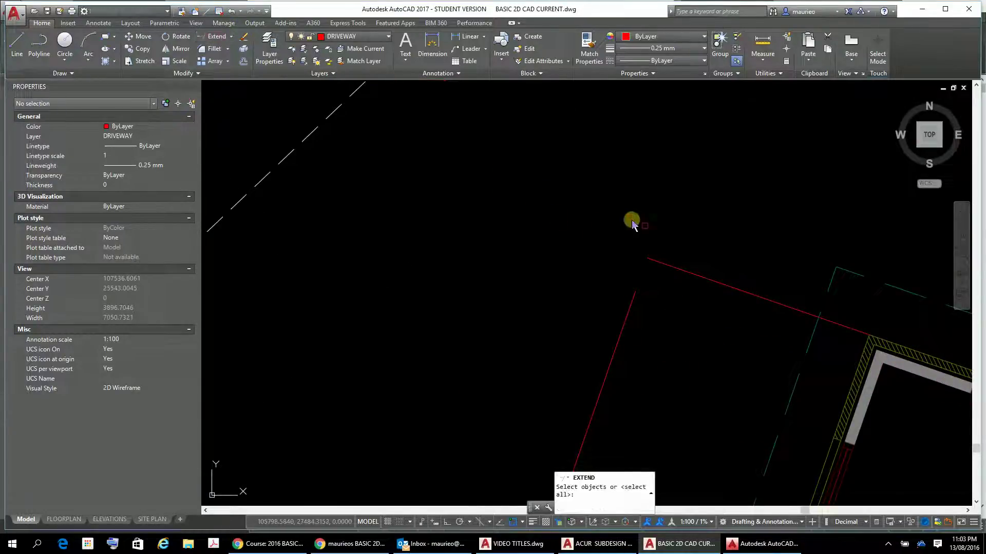
left_click(700, 278)
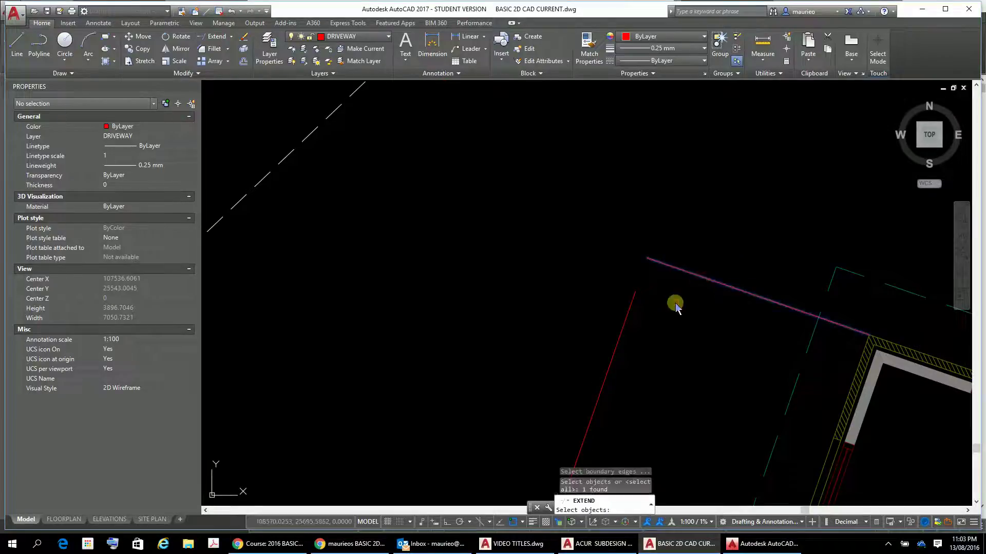
key("Return")
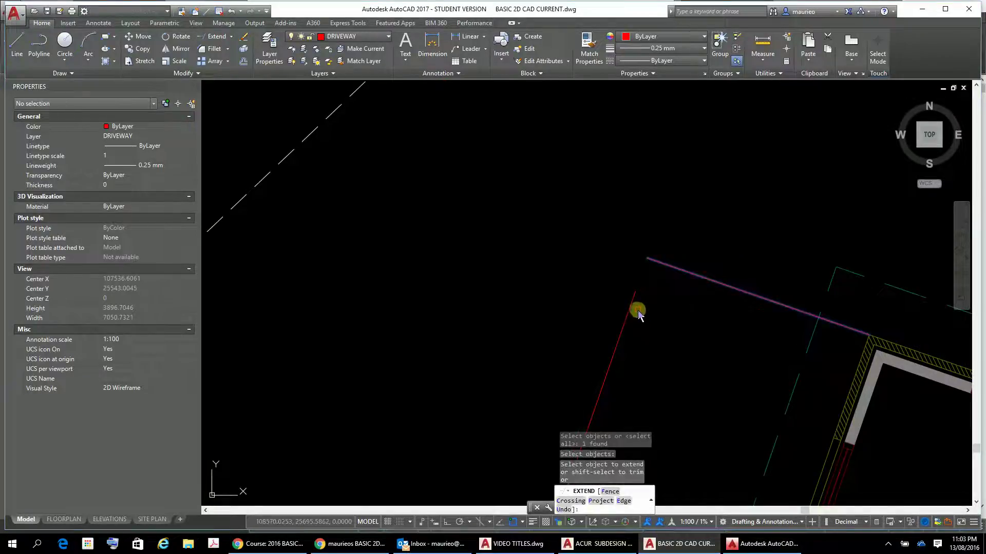
left_click(630, 302)
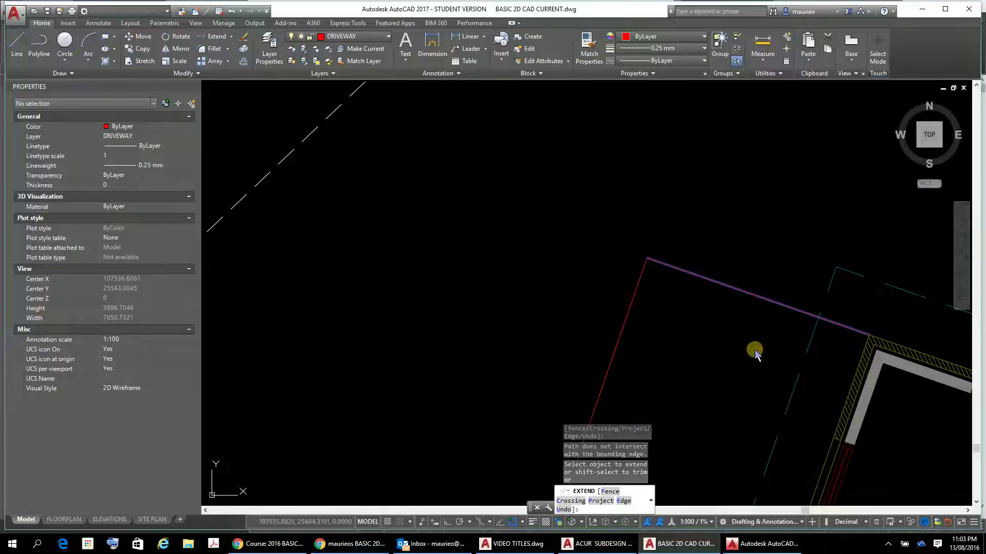
scroll(755, 353, "down", 5)
left_click(853, 313)
scroll(739, 310, "up", 2)
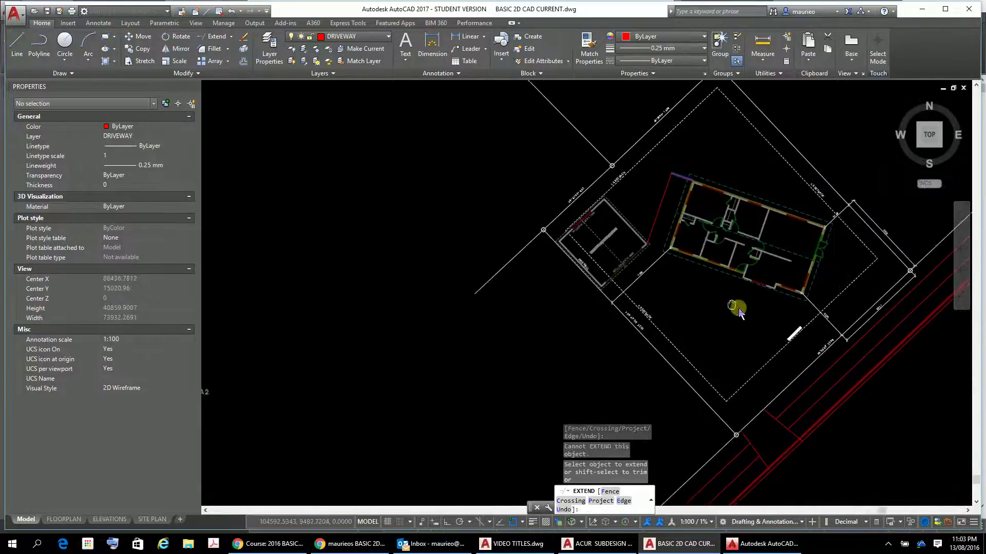
middle_click_drag(740, 311, 663, 286)
scroll(674, 283, "up", 2)
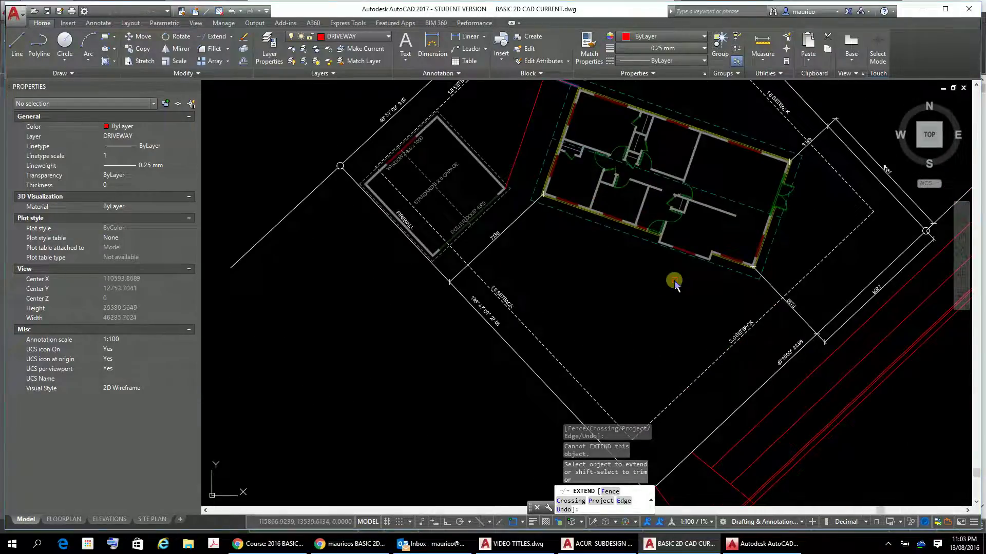
scroll(671, 277, "up", 2)
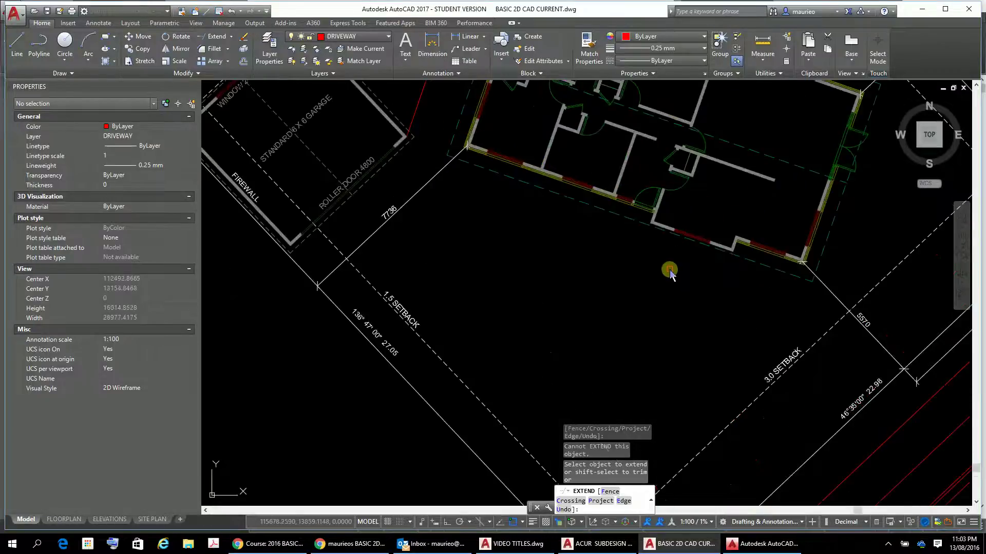
scroll(669, 271, "down", 2)
middle_click_drag(671, 275, 661, 295)
left_click(474, 164)
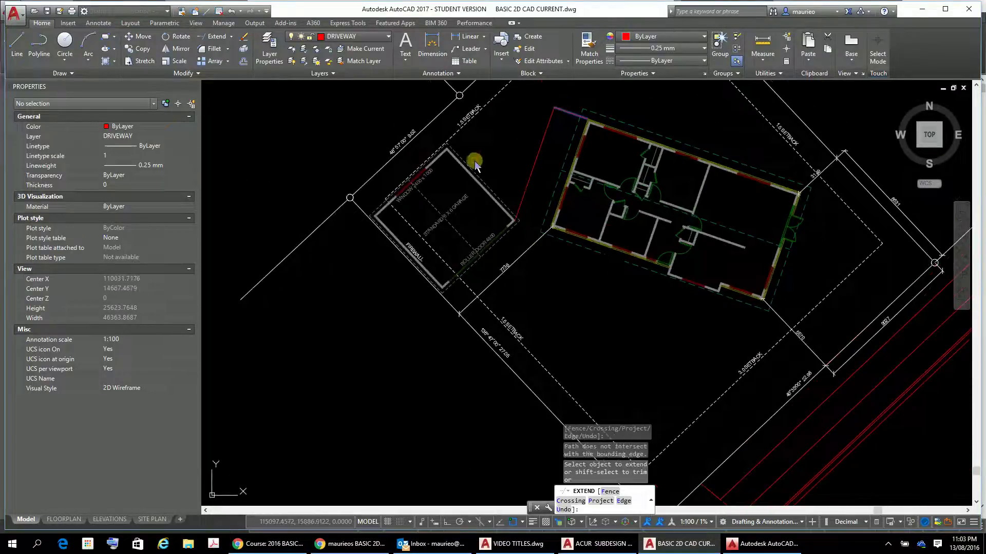
key("Escape")
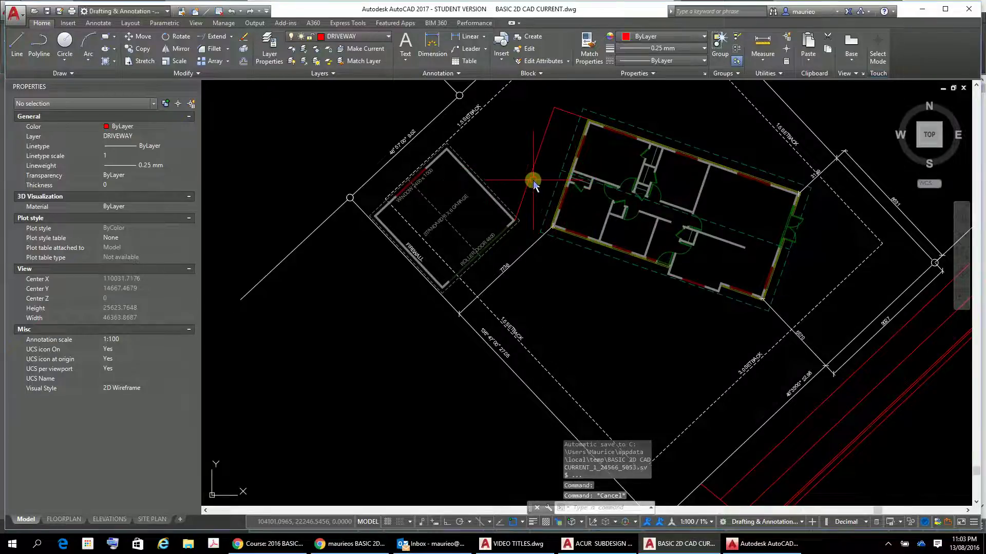
Copy the driveway line beside the garage by its upper end onto the house's front wall corner next to the entry door.
left_click(531, 181)
type("cp")
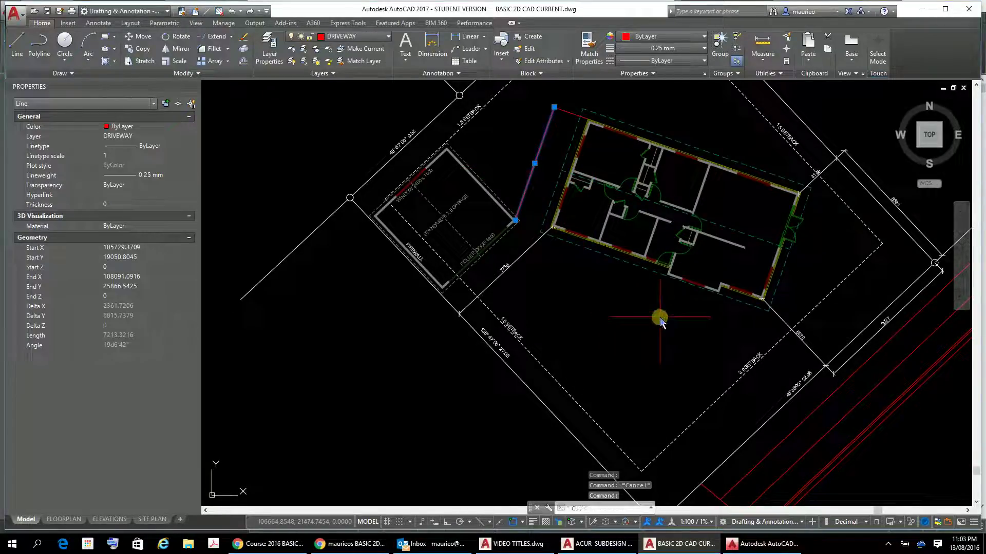
key("Return")
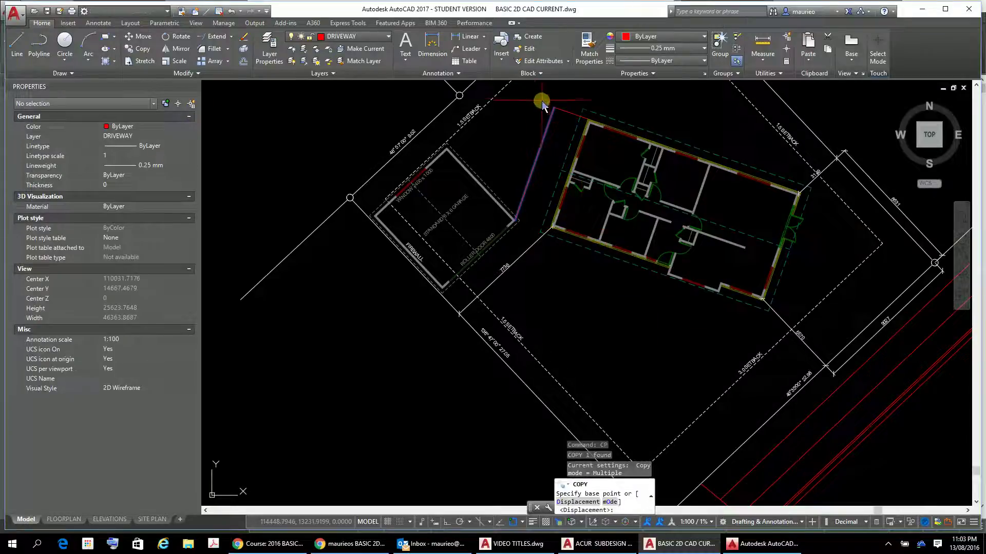
left_click(550, 108)
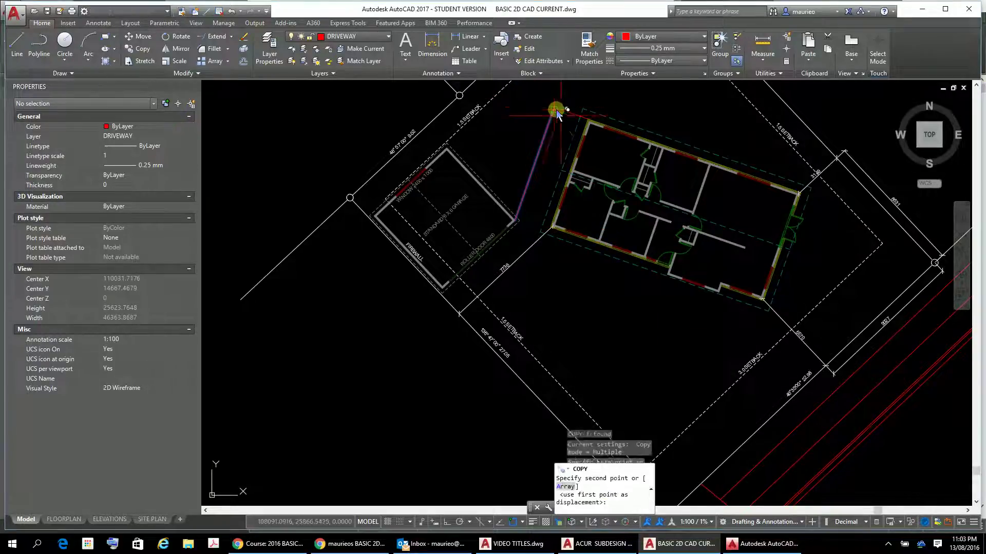
scroll(663, 287, "up", 5)
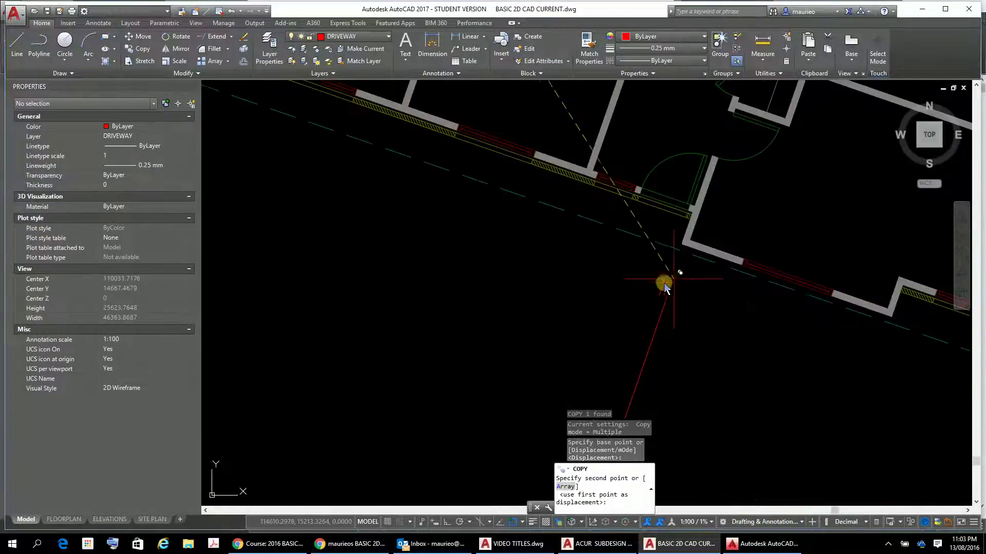
left_click(676, 244)
scroll(716, 318, "down", 4)
scroll(719, 290, "up", 5)
scroll(766, 220, "up", 2)
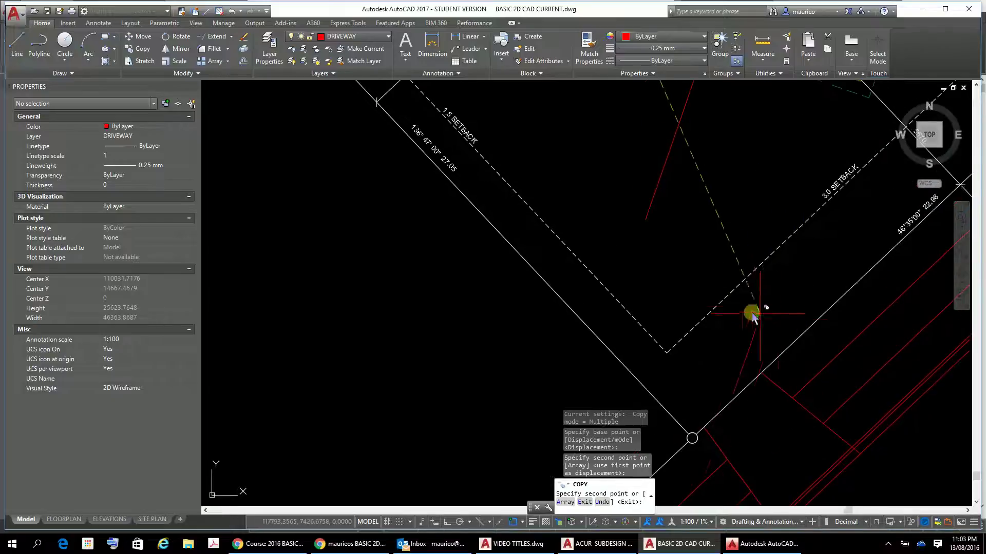
key("Escape")
Draw a driveway line about 6025 mm long from inside the lot, perpendicular to the 22.98 front boundary.
type("l")
key("Return")
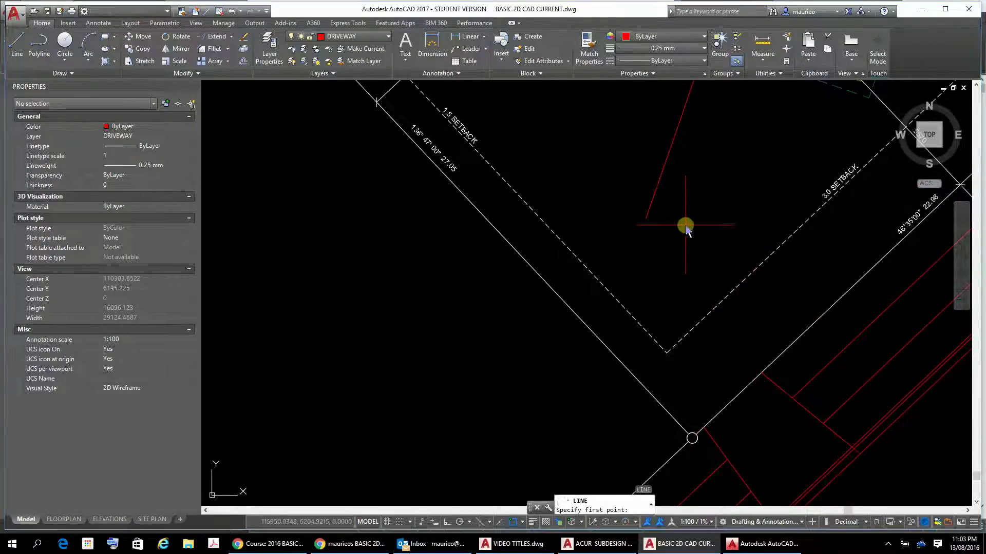
left_click(687, 227)
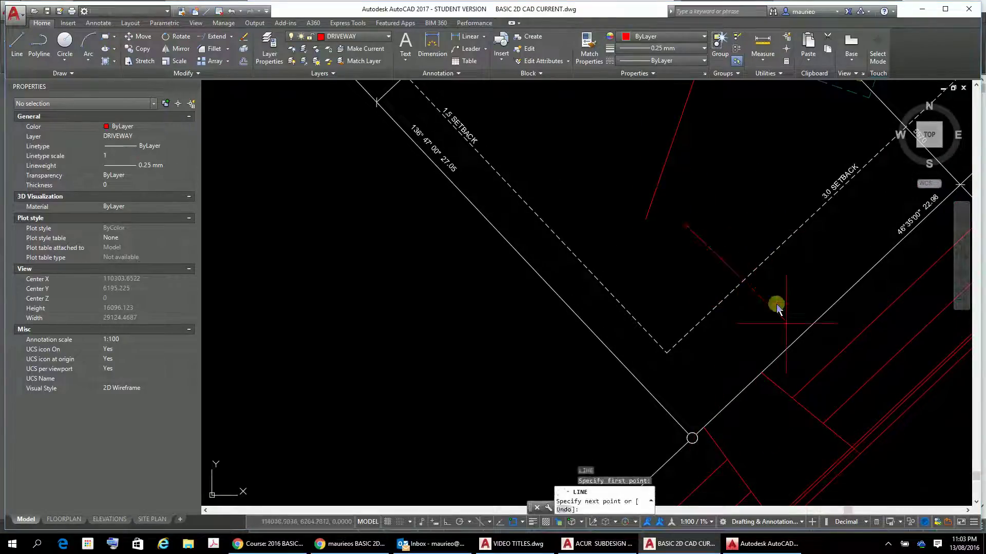
left_click(795, 342)
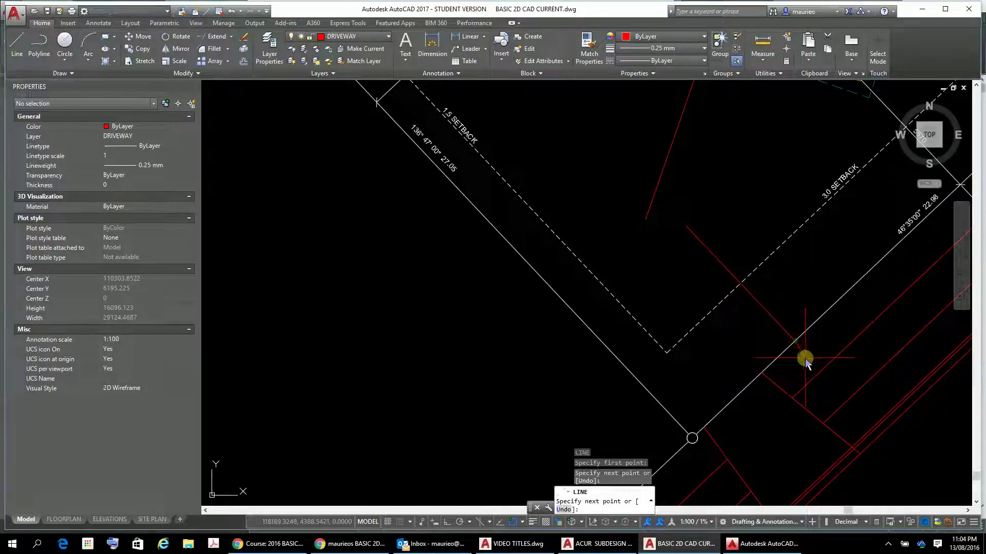
key("Escape")
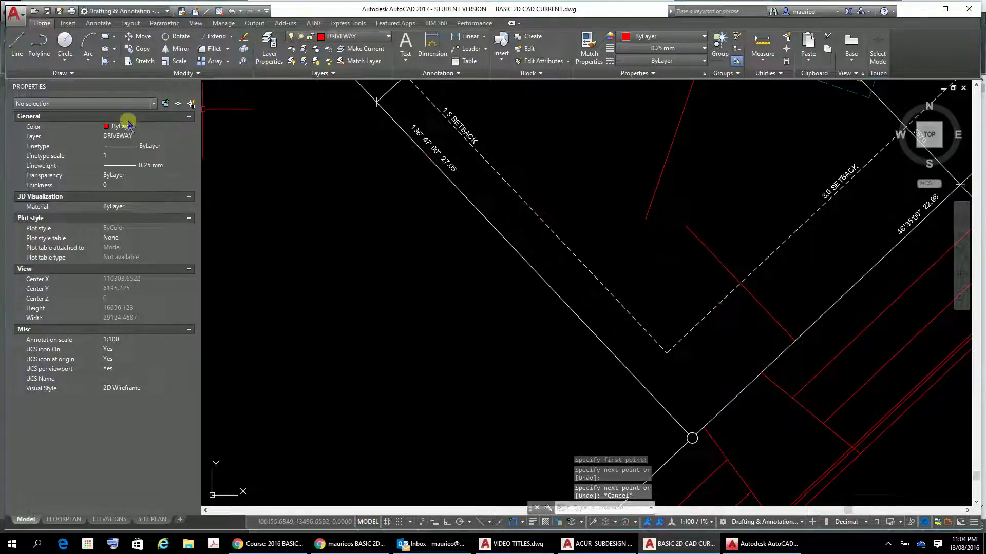
Move the new perpendicular line by its boundary end onto the north-east corner of the driveway crossing.
left_click(780, 325)
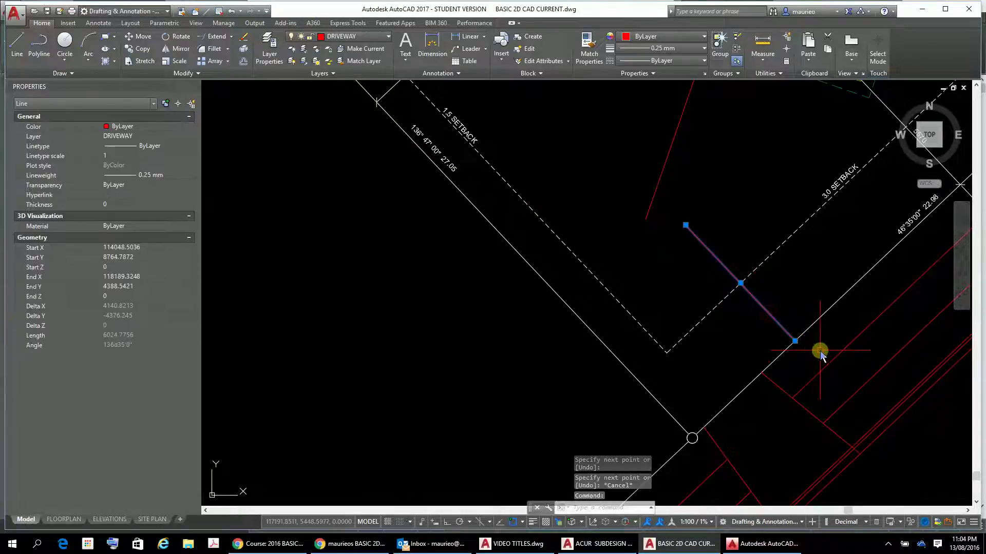
right_click(842, 316)
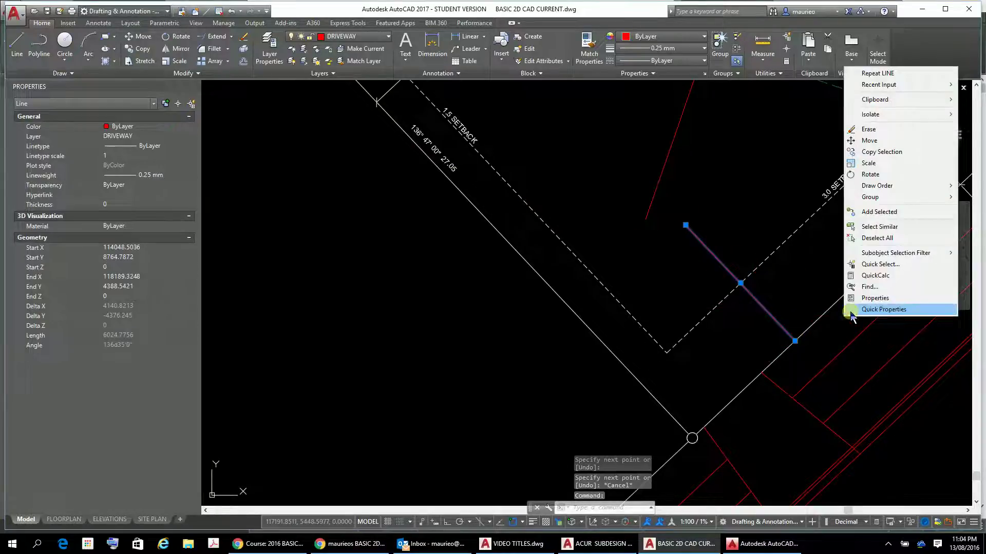
left_click(869, 141)
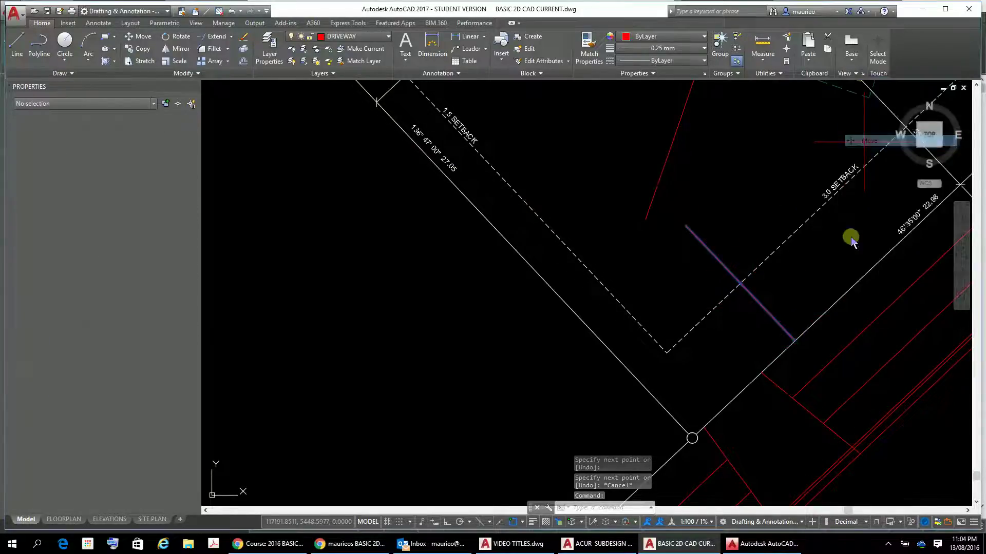
left_click(797, 339)
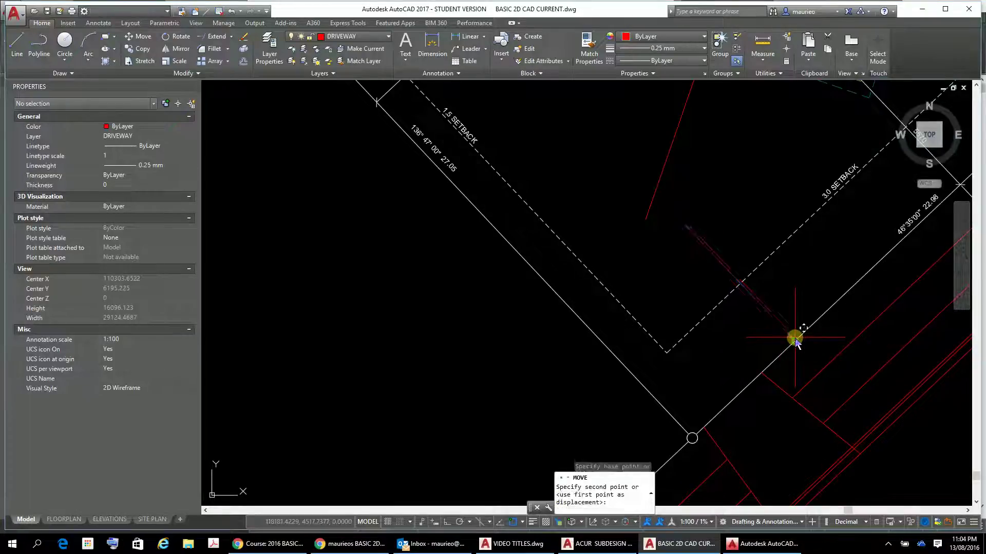
left_click(763, 376)
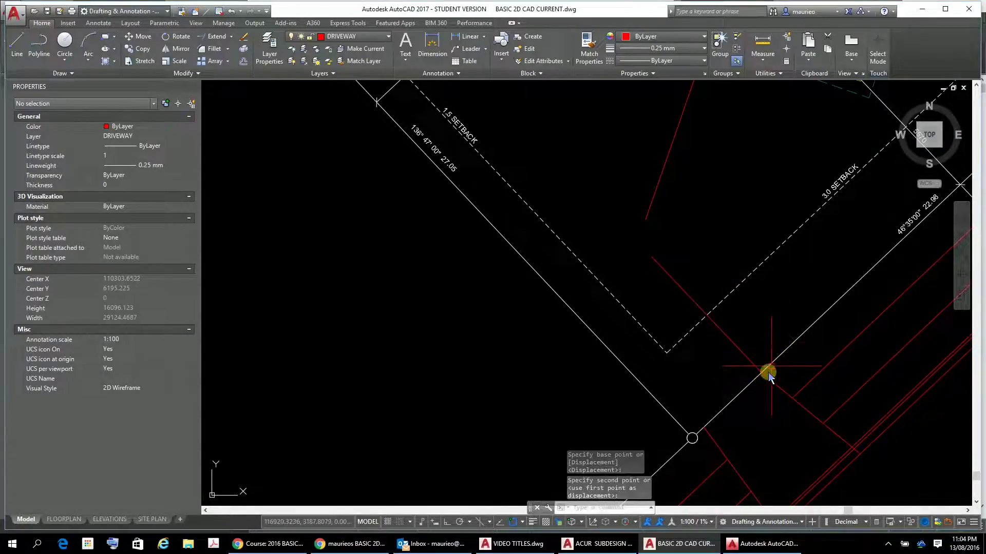
Fillet the moved line with the driveway line copied to the house front, using a radius of 1000.
scroll(751, 181, "up", 2)
scroll(749, 180, "down", 2)
scroll(749, 180, "up", 2)
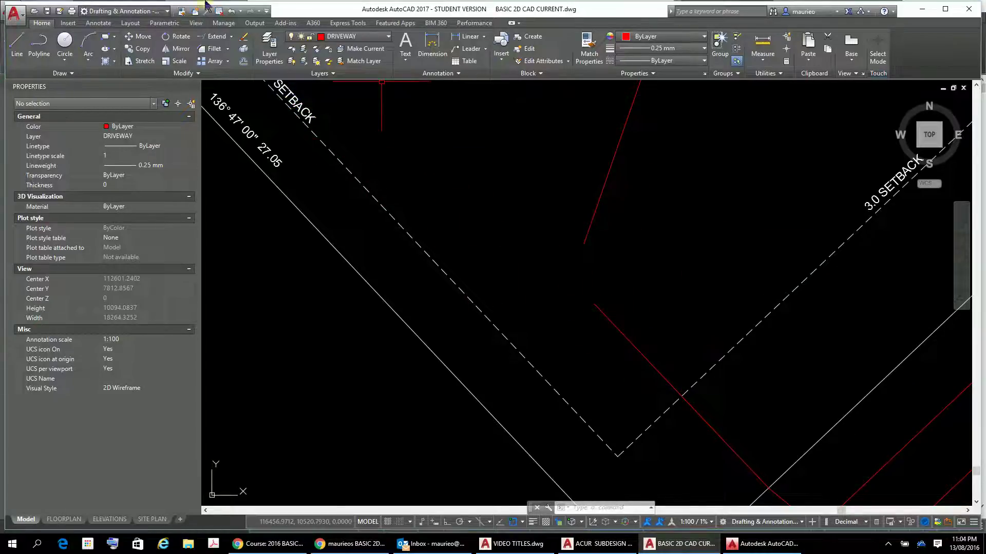
left_click(215, 50)
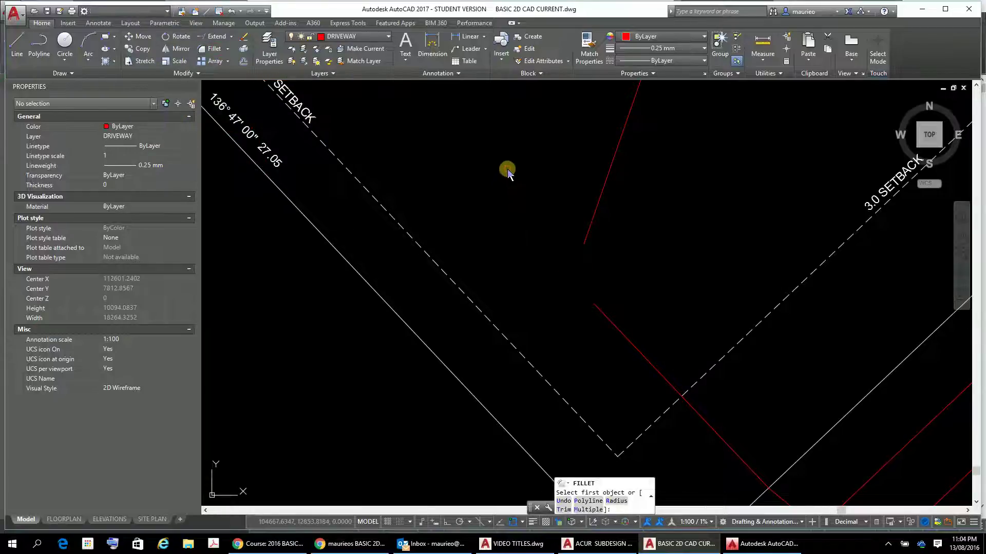
key("Return")
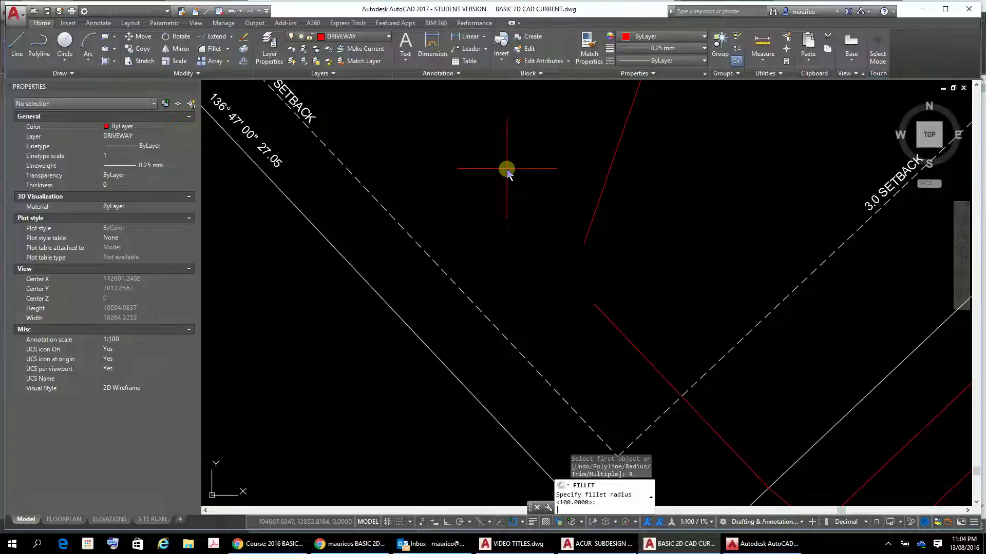
type("1000")
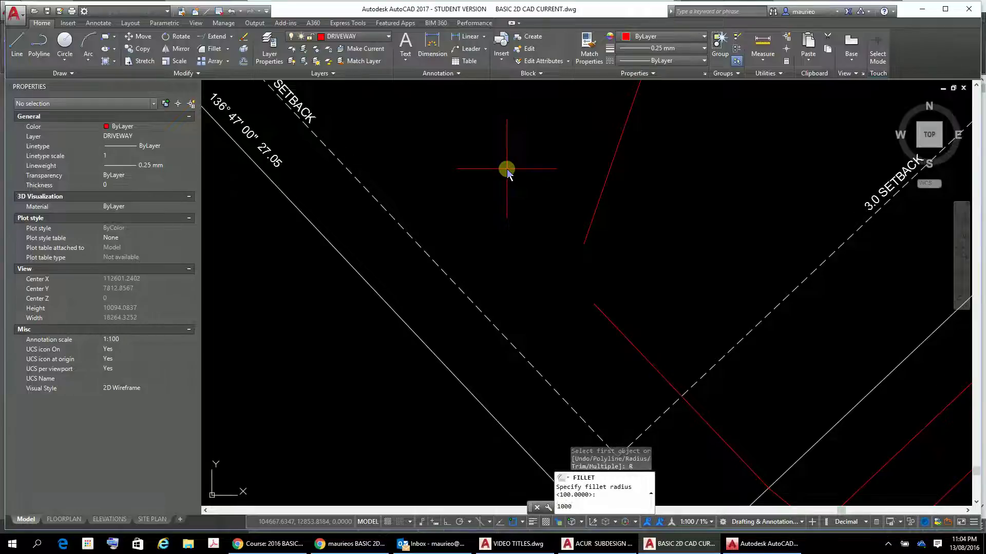
key("Return")
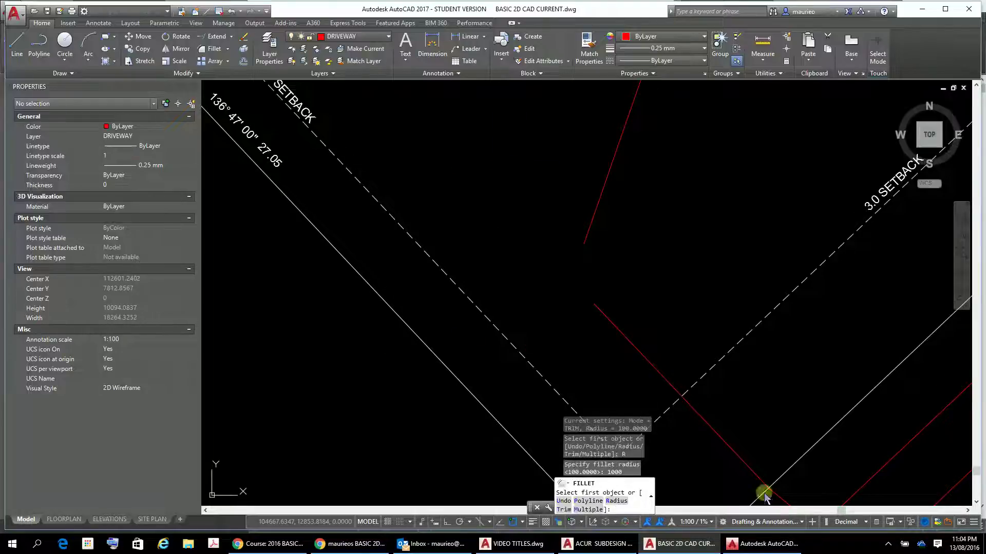
left_click(606, 316)
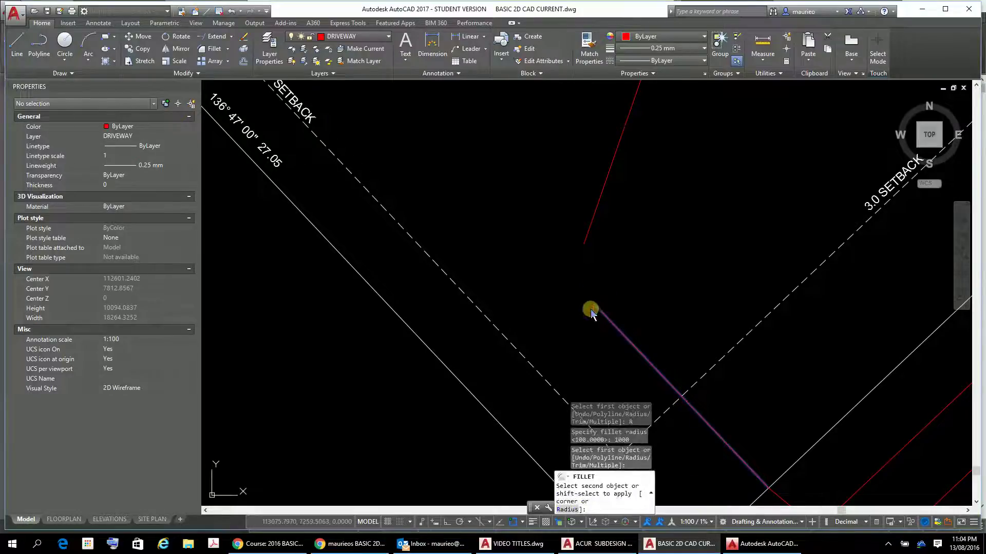
left_click(585, 239)
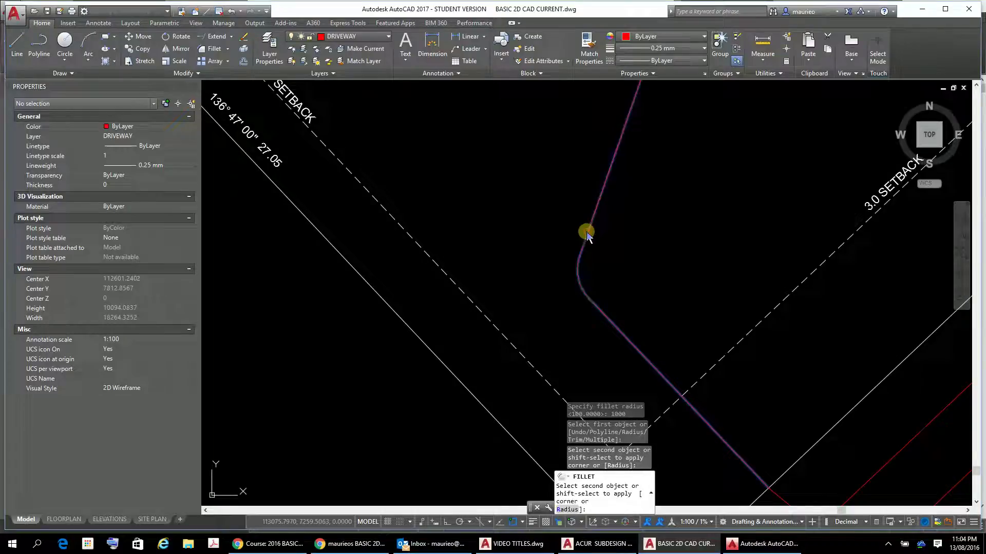
scroll(522, 251, "down", 3)
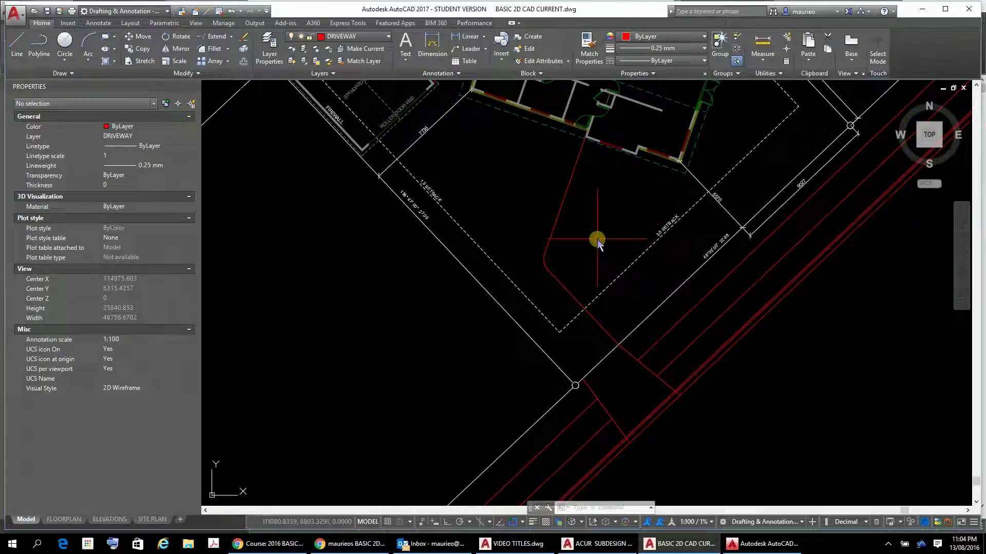
Erase the fillet arc and try to fillet the same two driveway lines again with a radius of 2000.
left_click(544, 261)
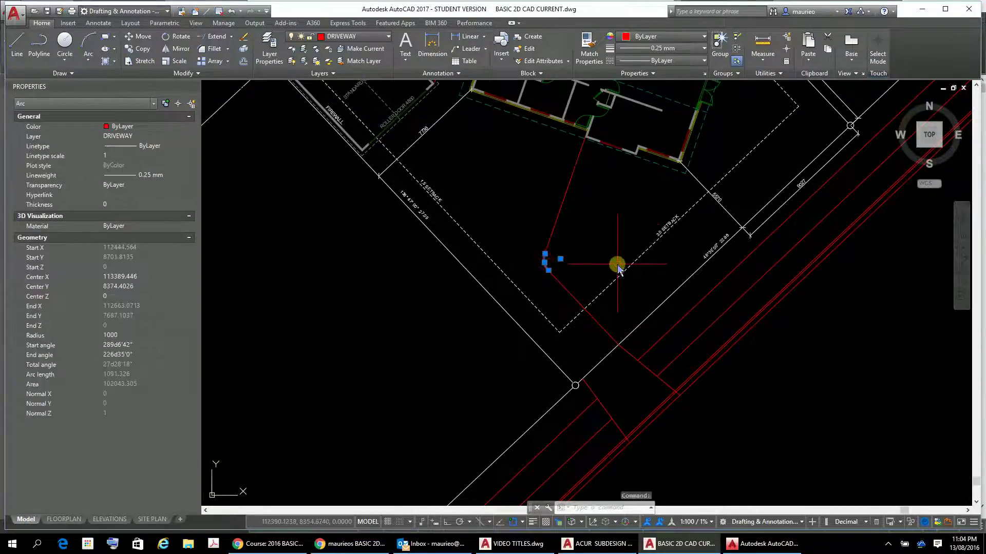
key("Delete")
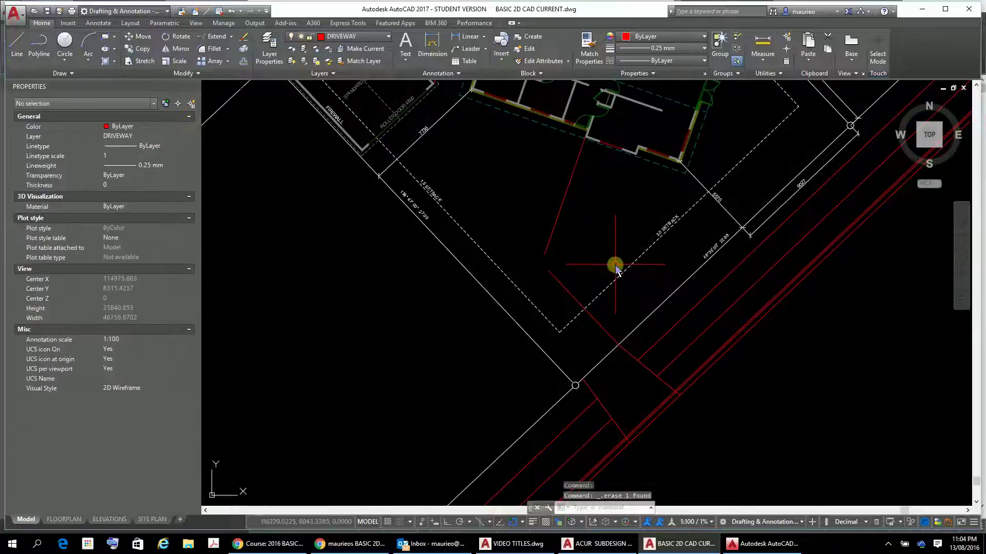
left_click(212, 48)
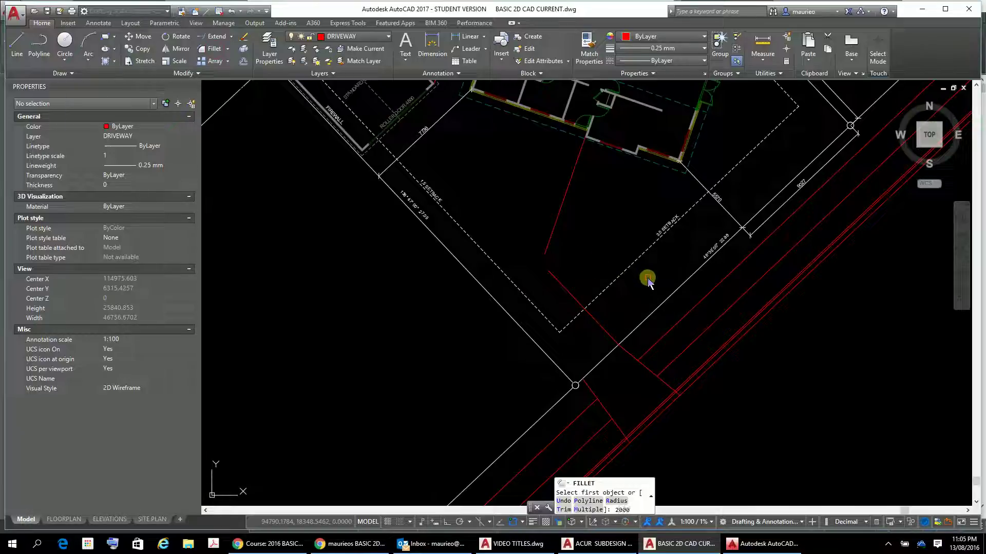
key("Return")
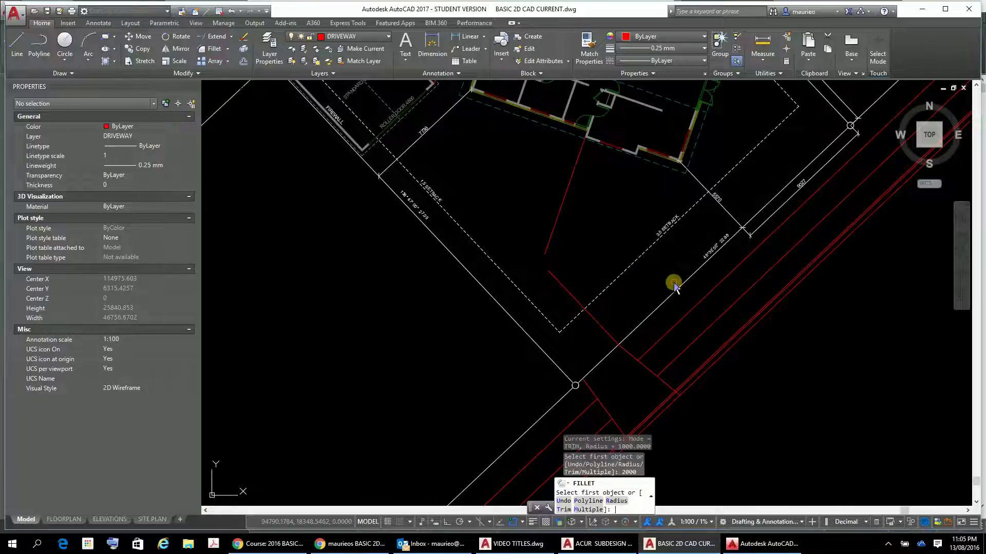
left_click(556, 280)
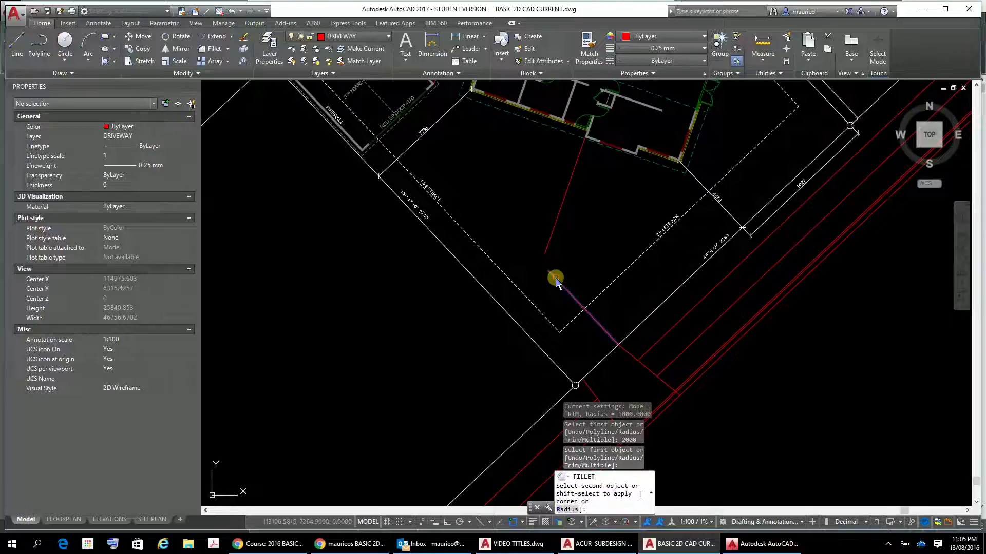
left_click(548, 249)
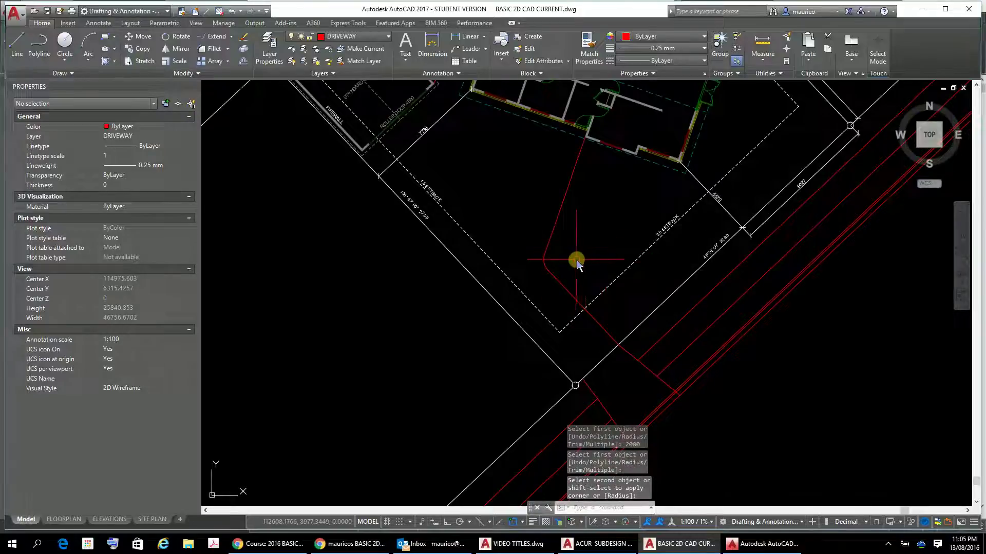
scroll(580, 260, "up", 2)
key("Escape")
key("Escape")
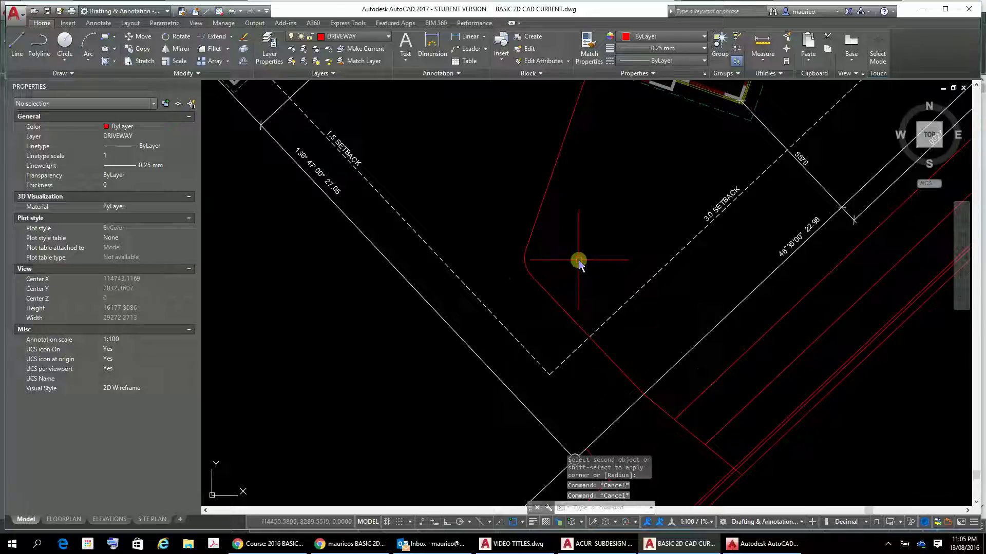
key("ctrl+z")
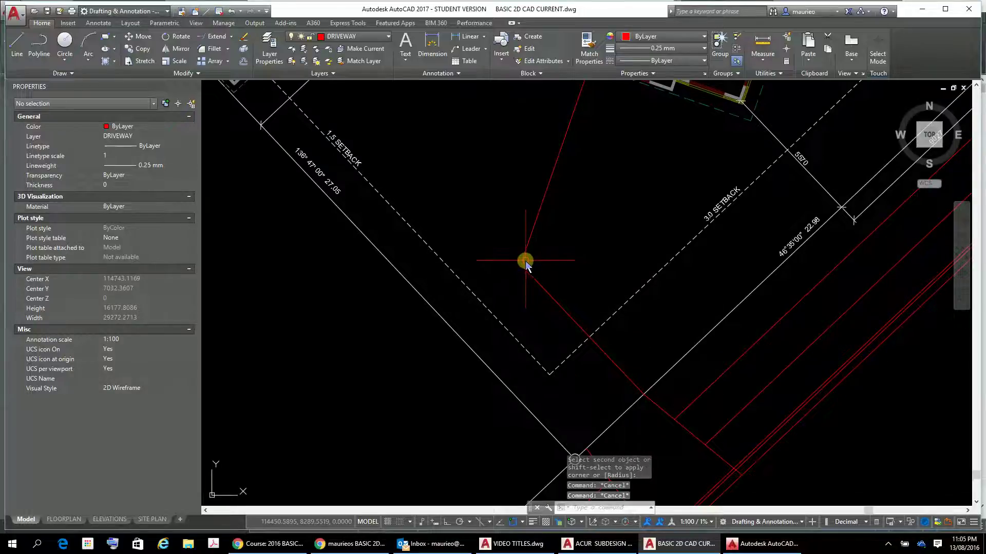
Try setting the driveway fillet arc's radius property to 2000, and undo that change.
left_click(525, 262)
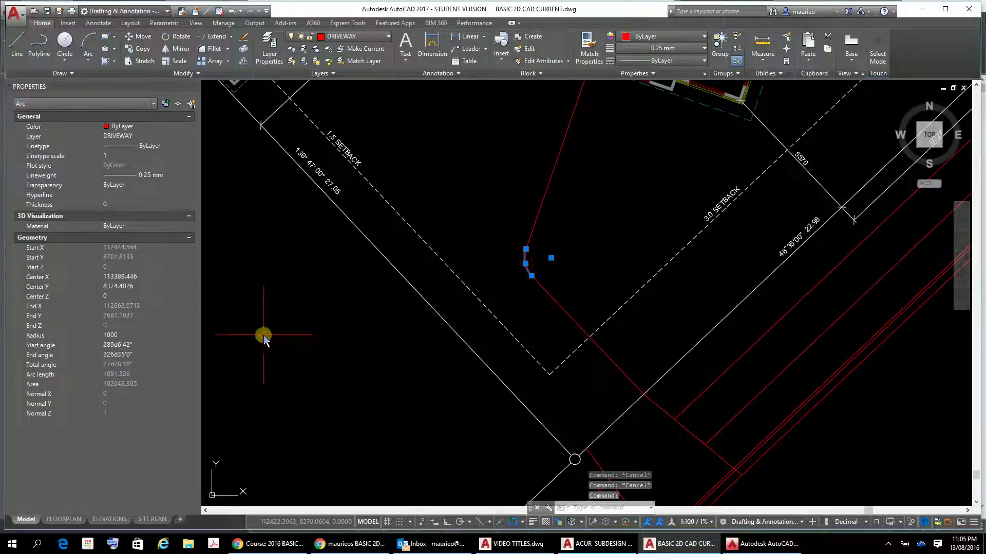
left_click(141, 335)
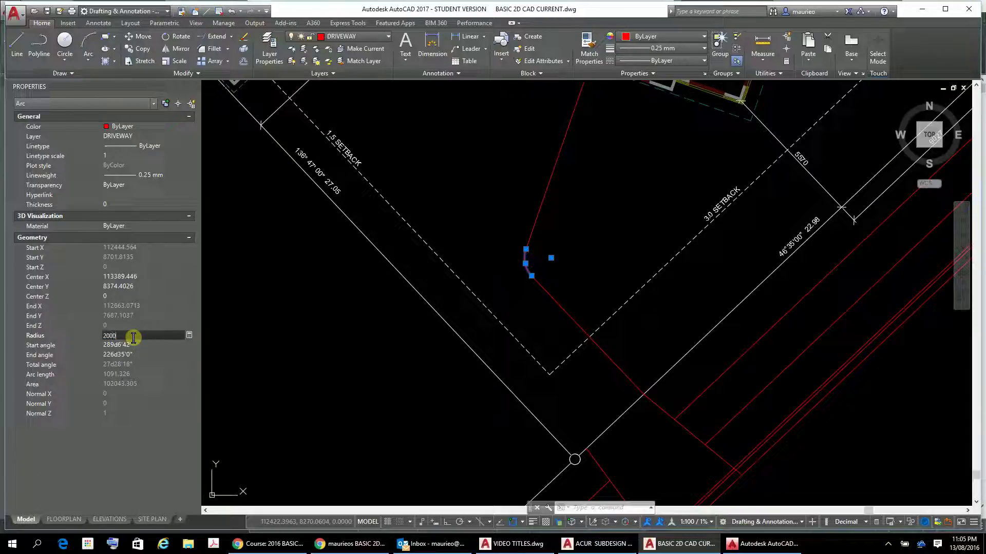
type("2000")
left_click(138, 346)
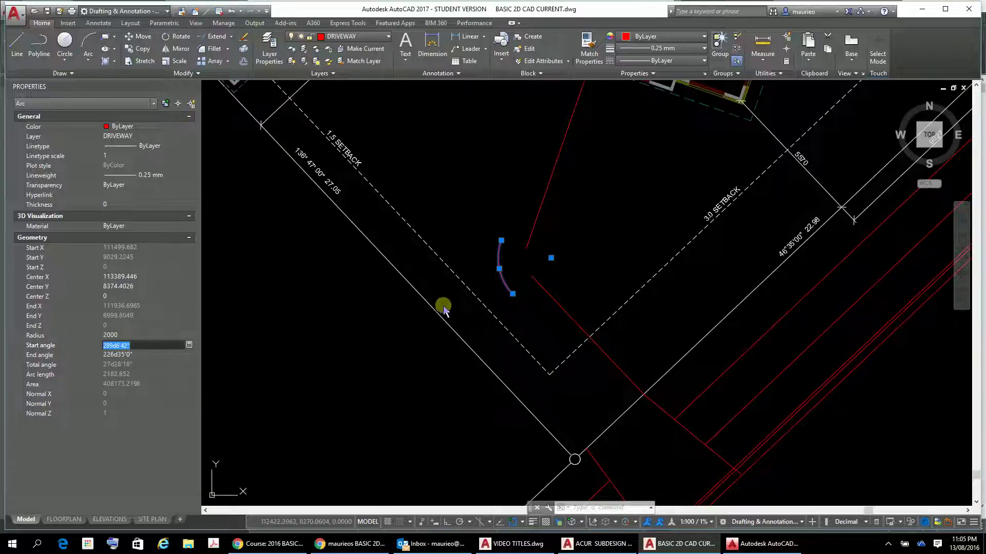
left_click(595, 221)
key("Escape")
key("Escape")
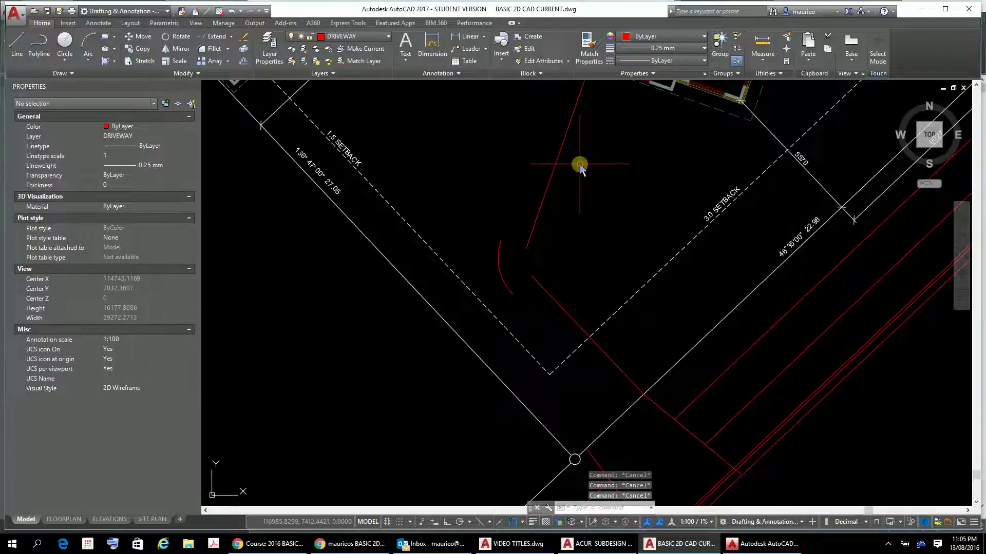
key("ctrl+z")
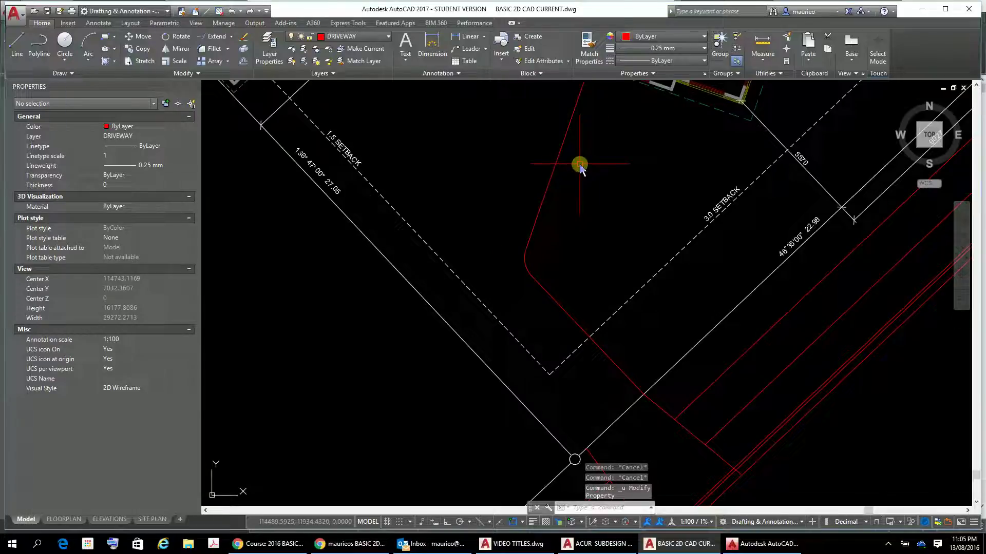
Erase the driveway fillet arc and fillet the line from the house front with the crossing line using a radius of 2000.
left_click(526, 264)
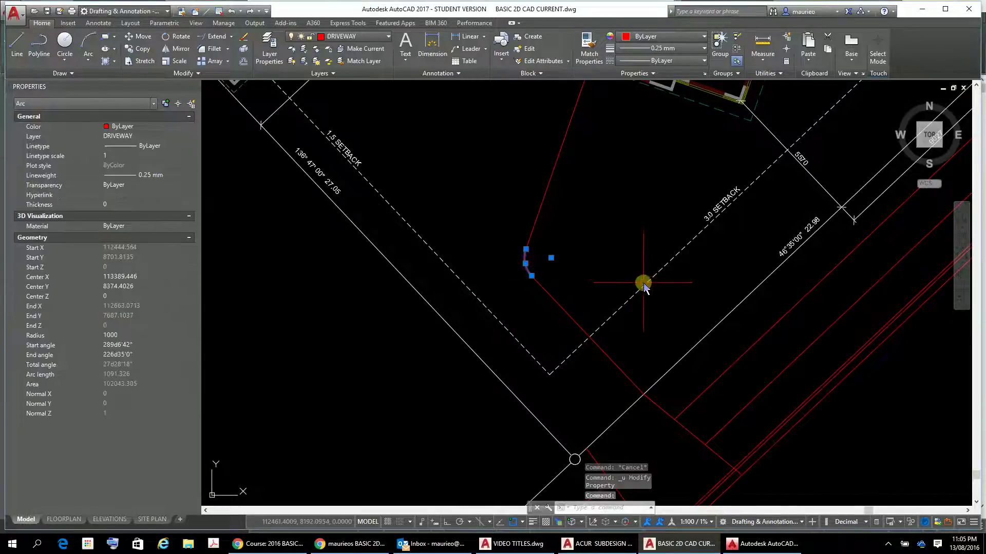
key("Delete")
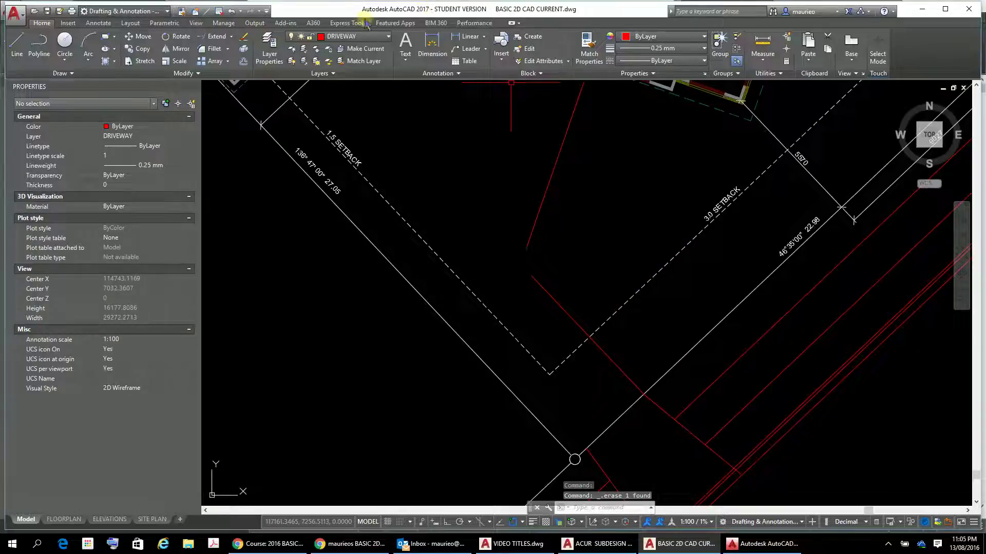
left_click(213, 49)
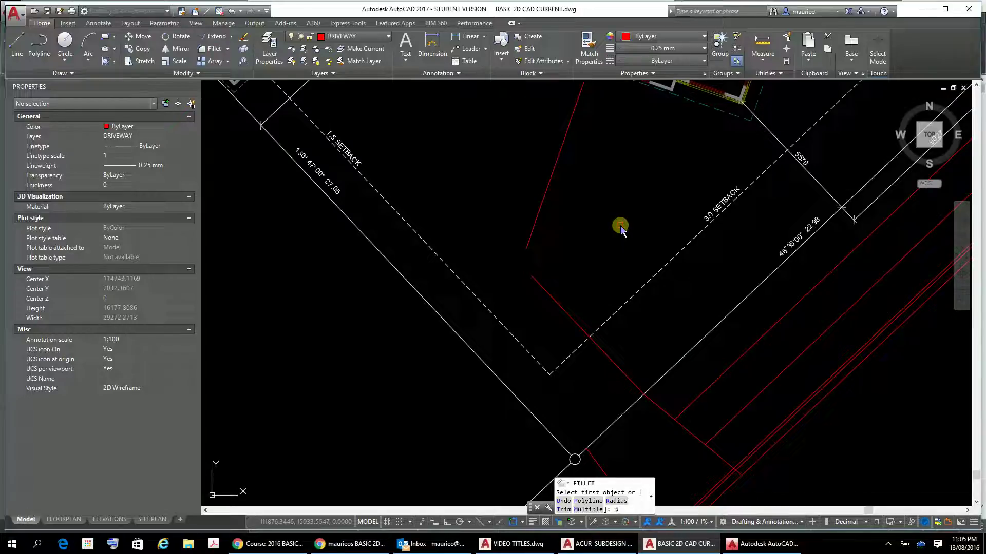
type("R")
key("Return")
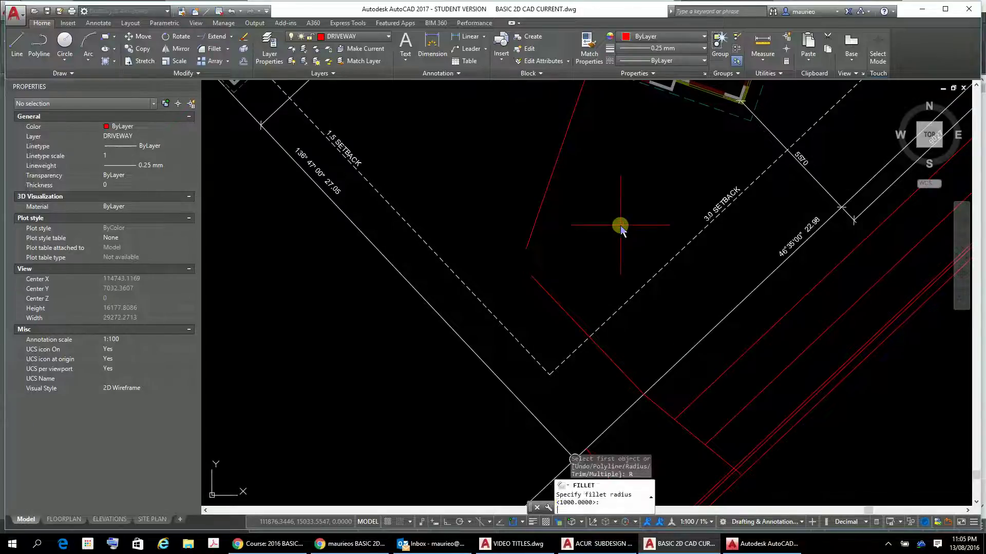
type("2000")
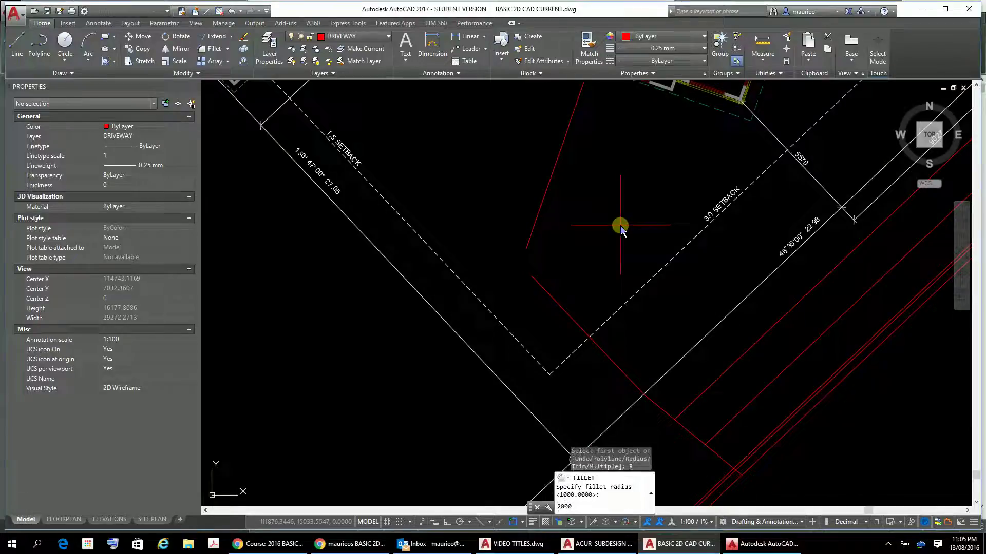
key("Return")
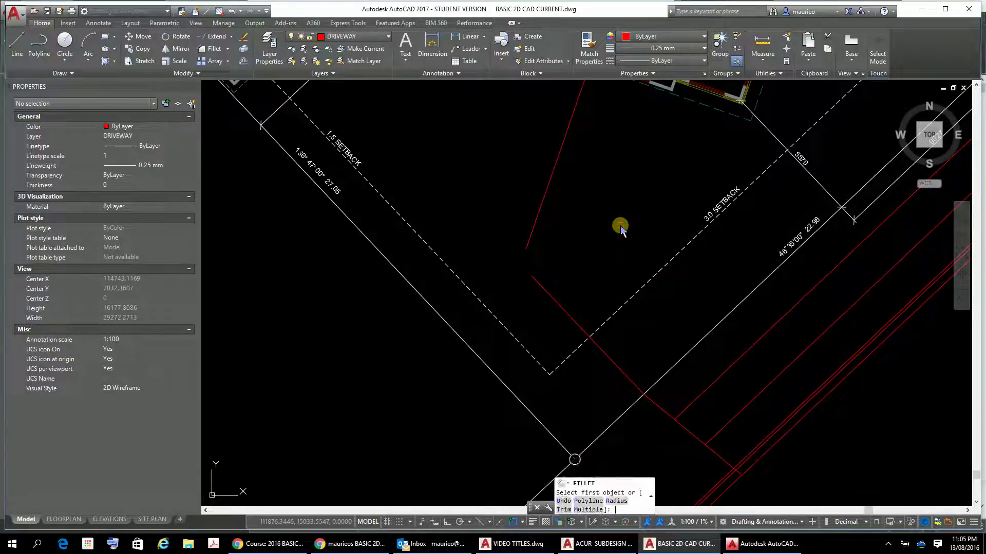
left_click(546, 292)
left_click(532, 228)
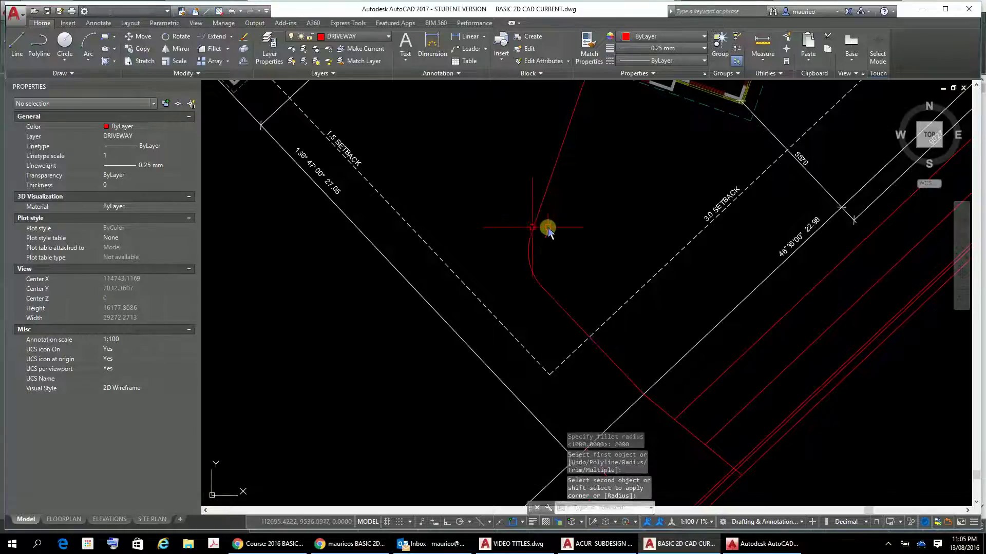
Draw a line from the garage's north corner perpendicular to the north-west boundary line.
scroll(382, 193, "down", 2)
middle_click_drag(397, 211, 519, 253)
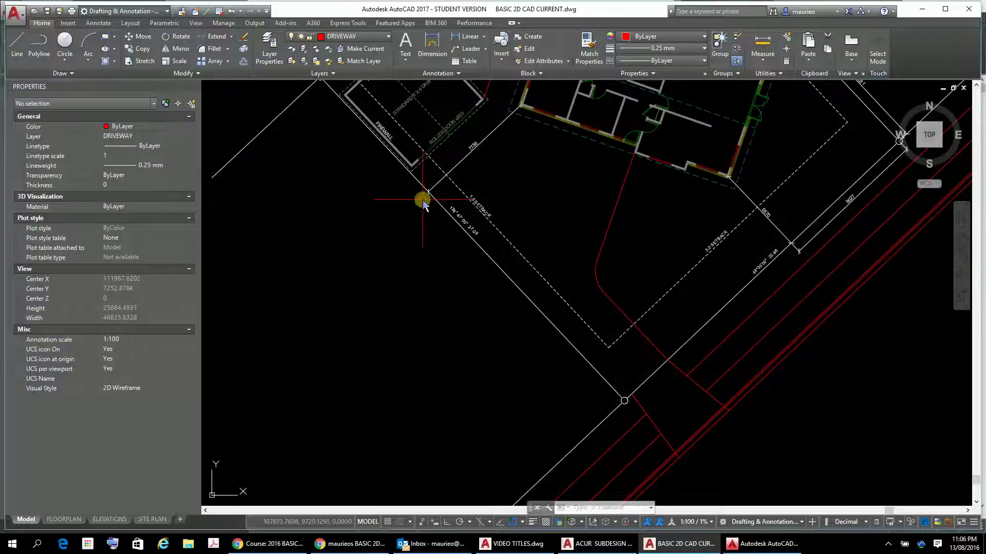
scroll(359, 170, "up", 8)
middle_click_drag(351, 165, 550, 385)
scroll(786, 308, "down", 4)
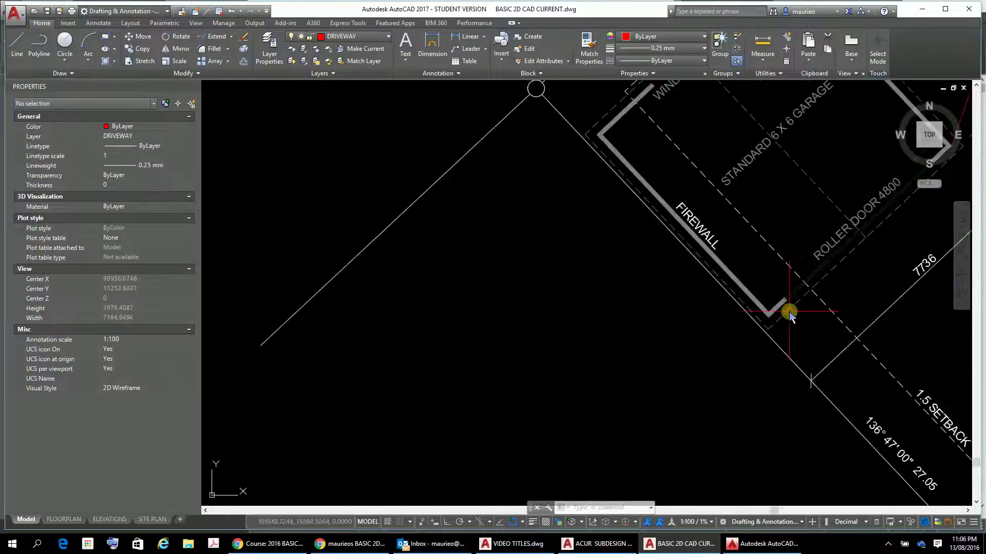
middle_click_drag(786, 308, 789, 430)
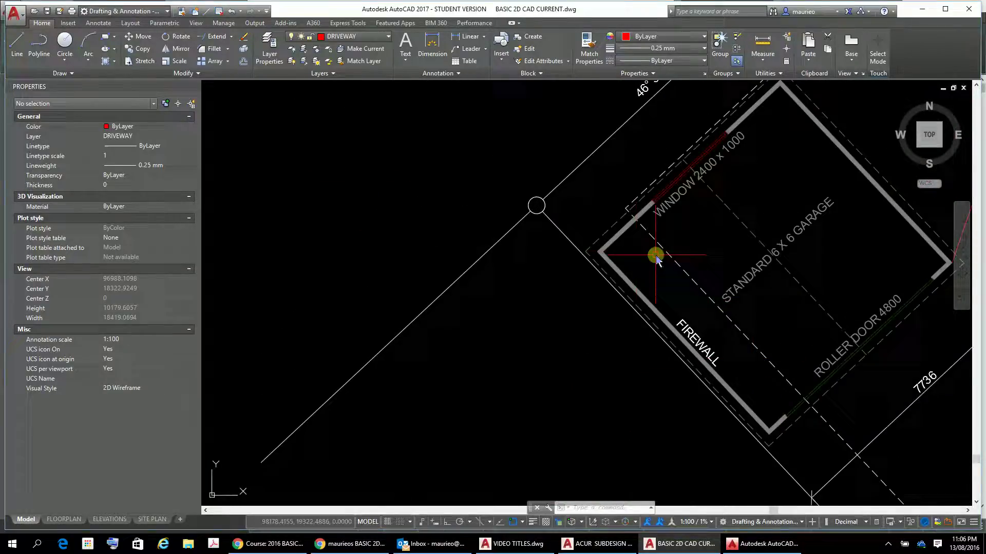
mouse_move(724, 267)
middle_mouse_down()
mouse_move(665, 389)
mouse_move(673, 446)
middle_mouse_up()
scroll(782, 216, "up", 2)
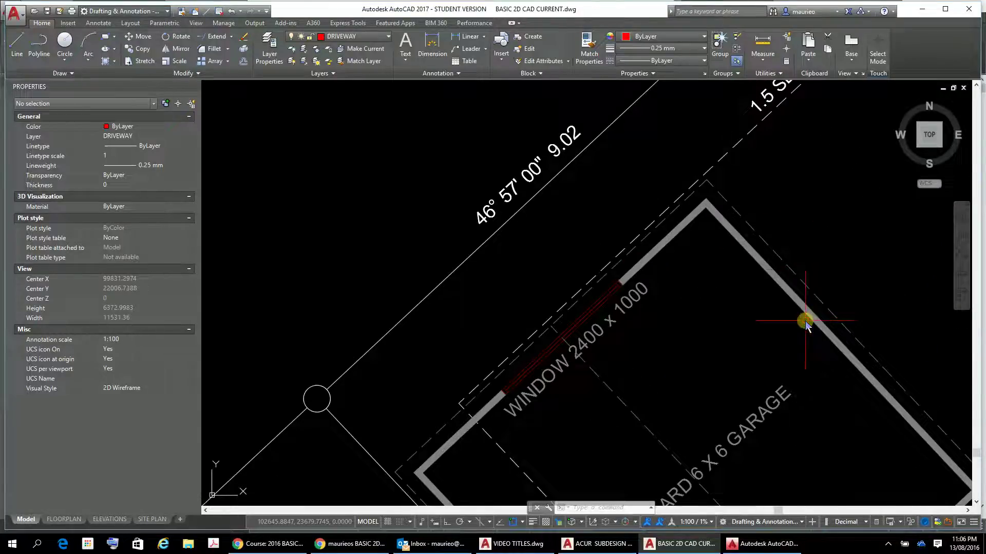
key("Escape")
key("Escape")
key("Escape")
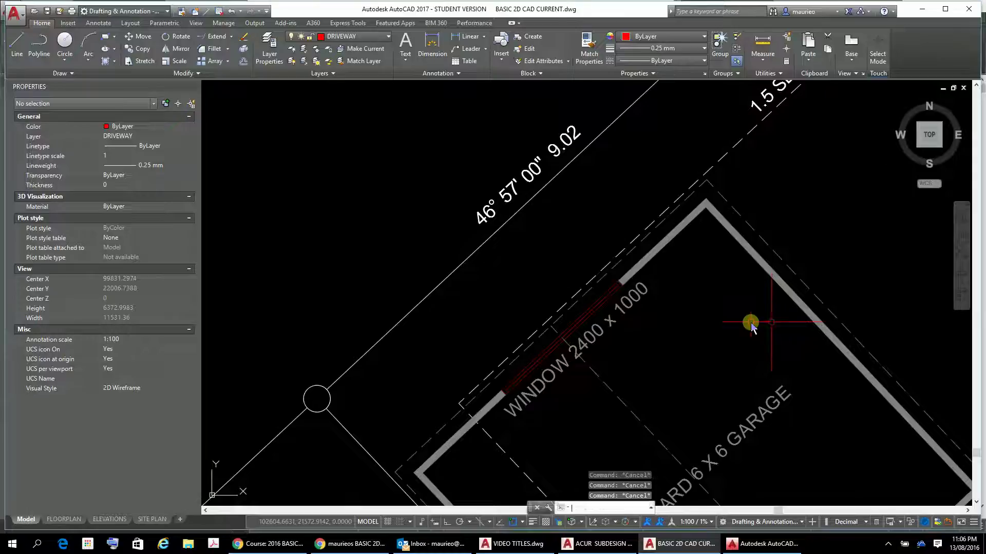
type("l")
key("Return")
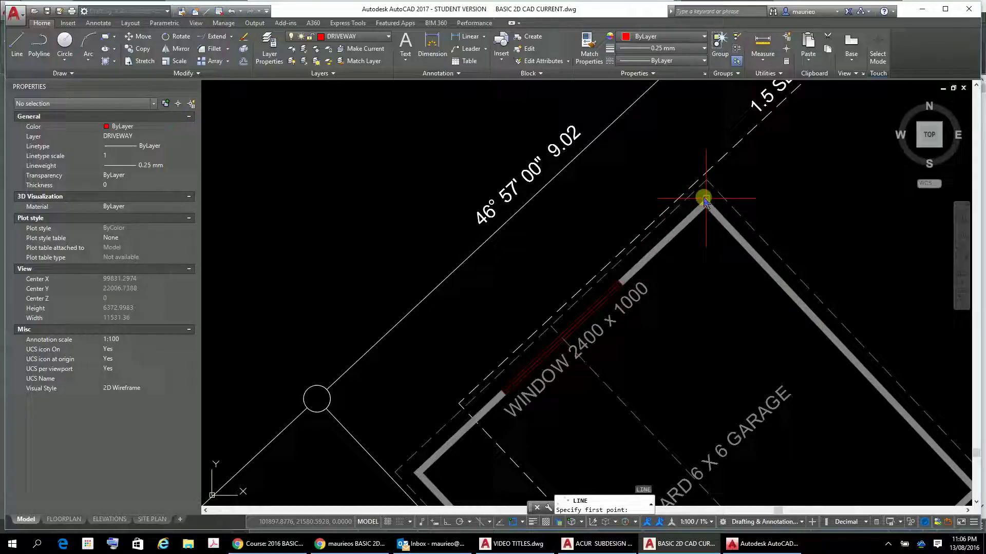
left_click(705, 199)
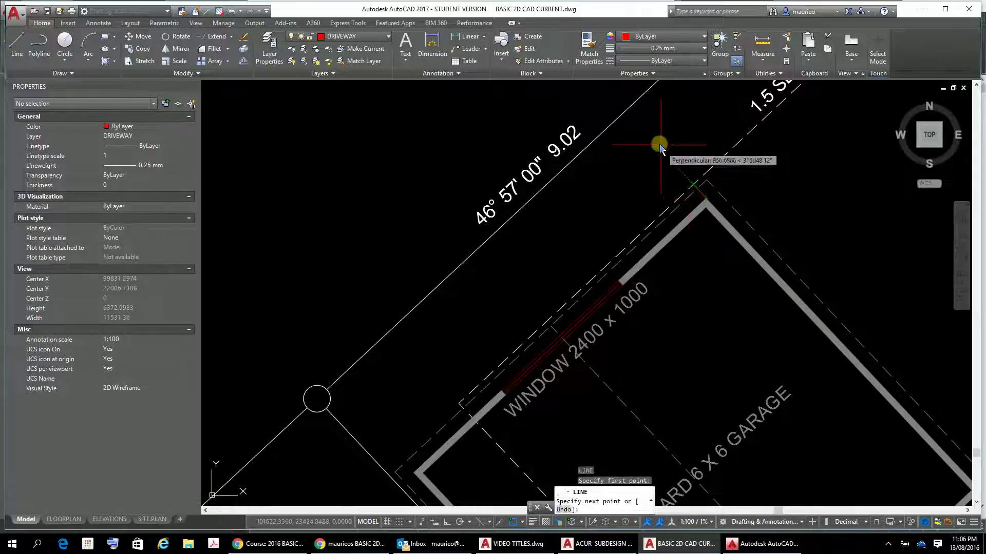
left_click(627, 110)
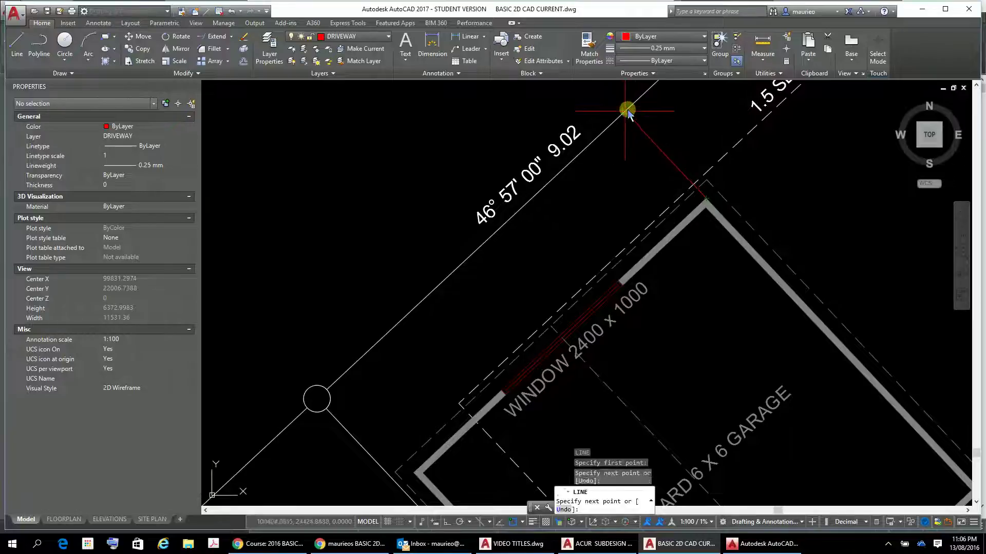
key("Escape")
key("Escape")
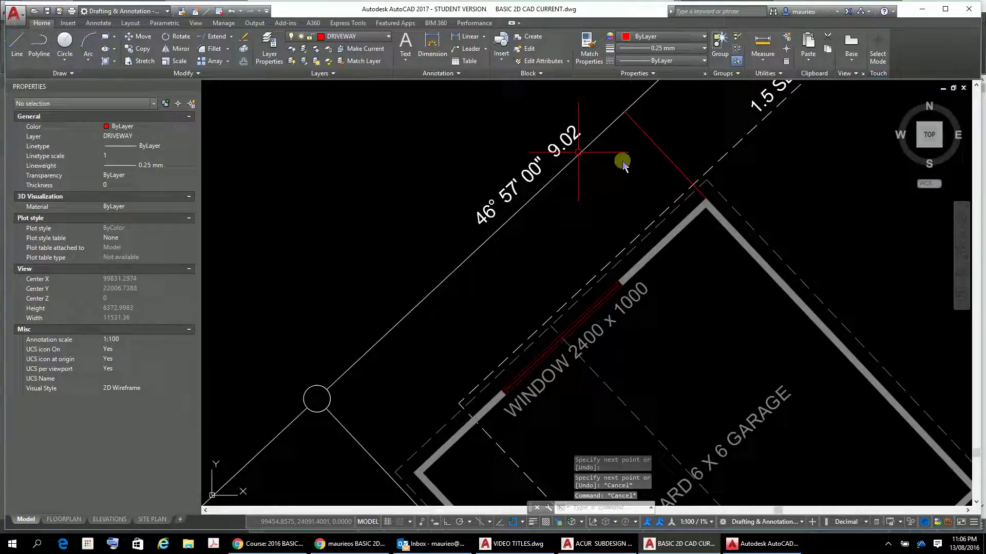
Switch to the SITE PLAN layout and thaw the DRIVEWAY layer in the current viewport.
scroll(800, 286, "down", 8)
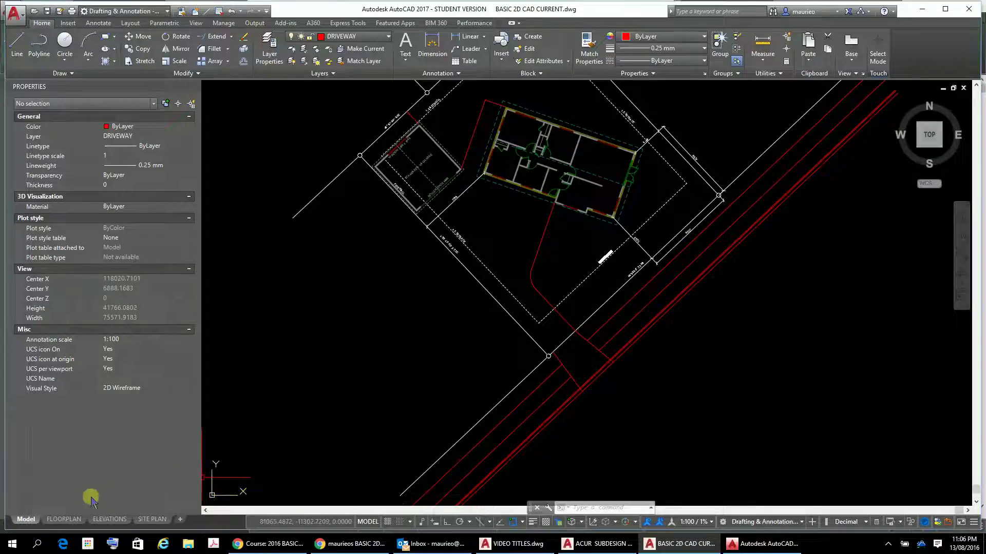
left_click(146, 520)
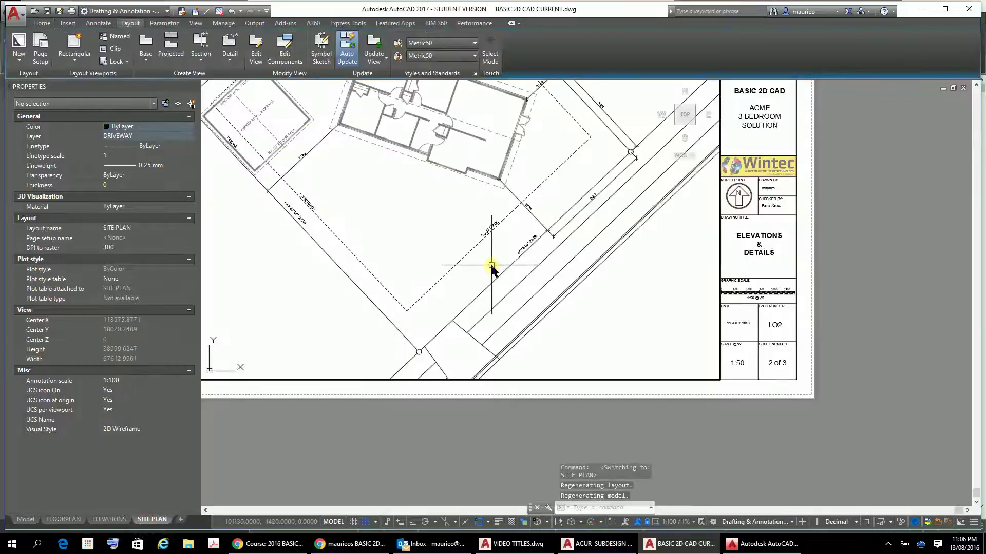
scroll(429, 246, "down", 3)
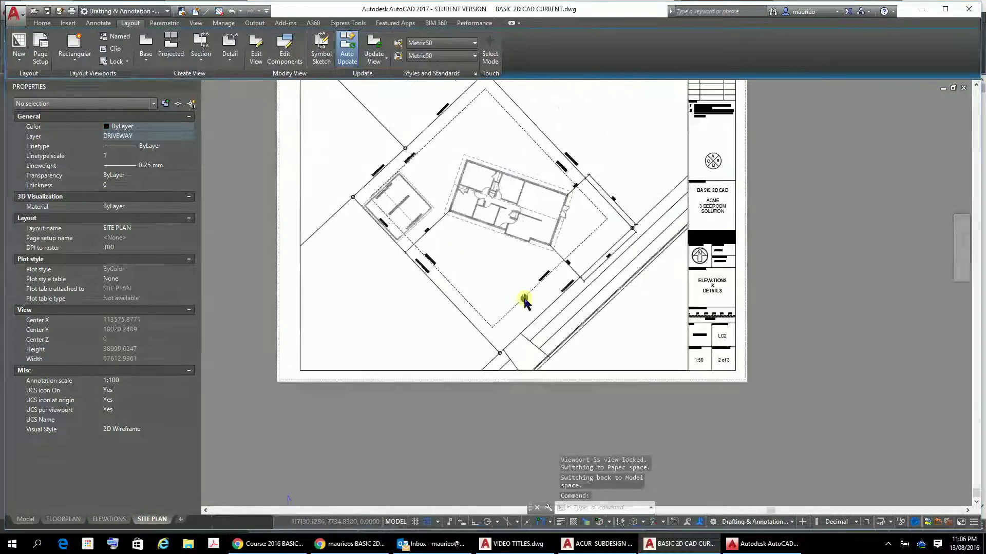
left_click(43, 23)
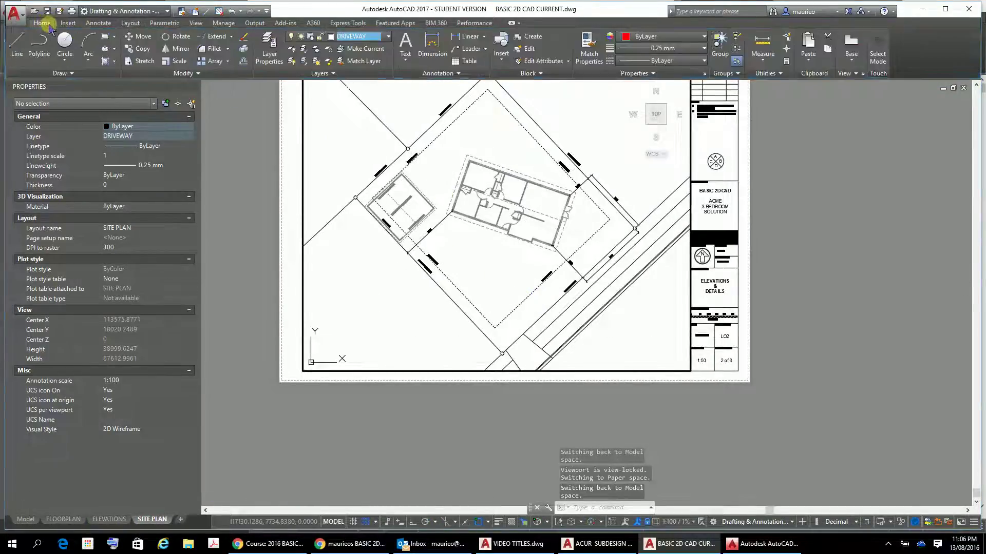
left_click(389, 36)
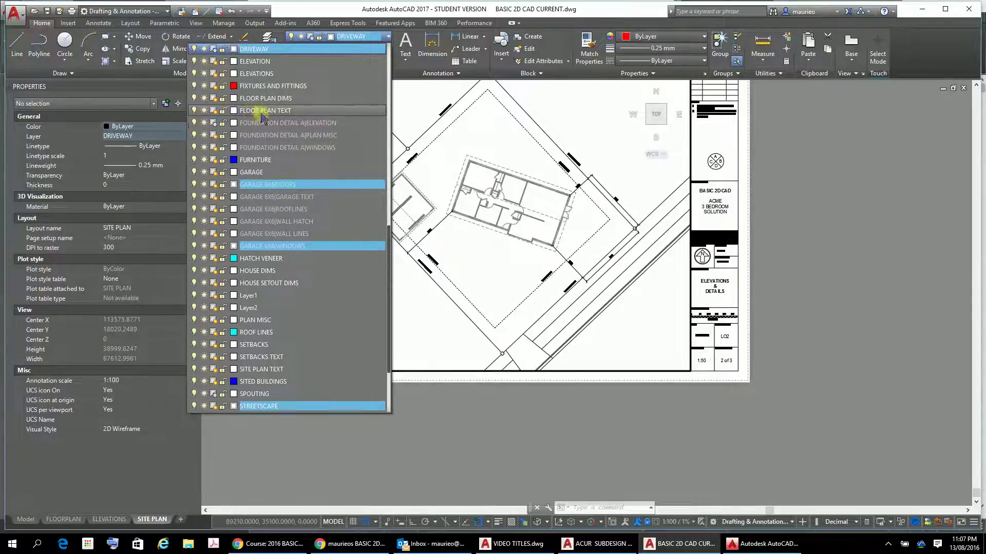
scroll(260, 118, "up", 3)
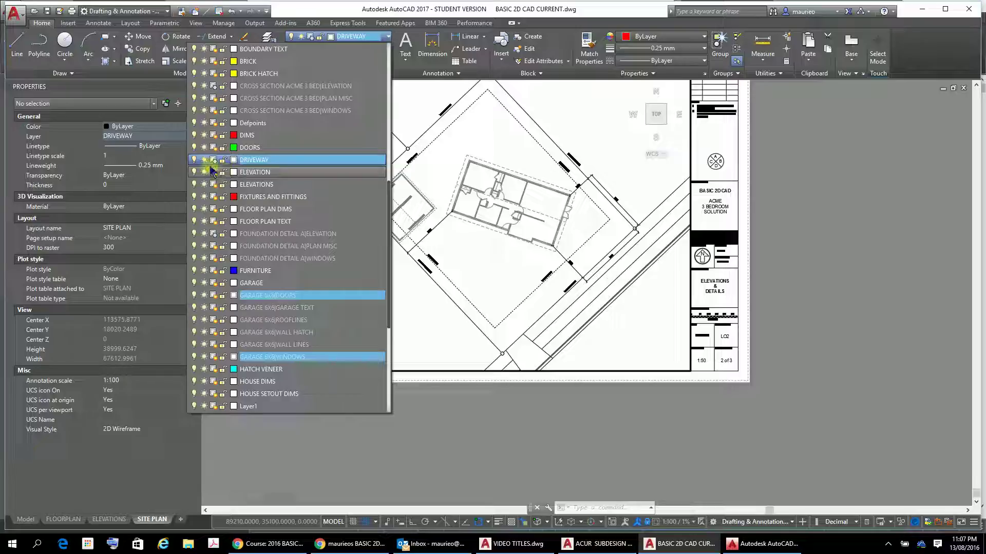
left_click(214, 160)
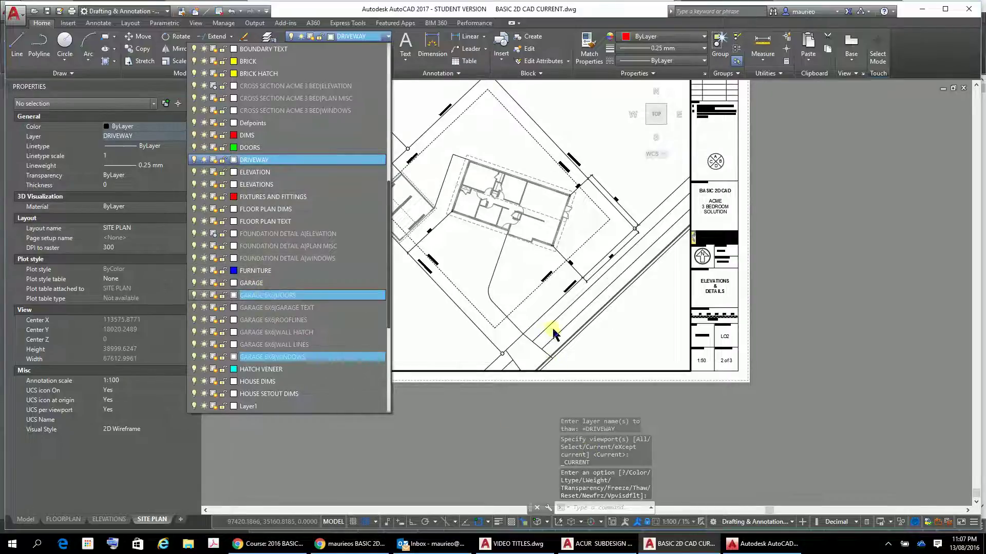
Check which layer the two side lines of the driveway crossing are on, and review the driveway on the site plan.
scroll(550, 356, "up", 3)
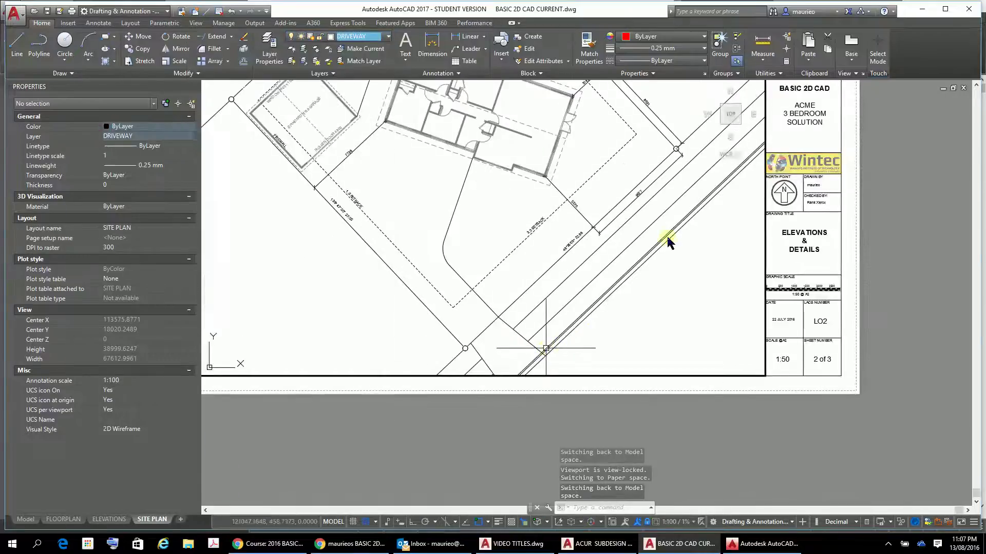
scroll(520, 340, "up", 3)
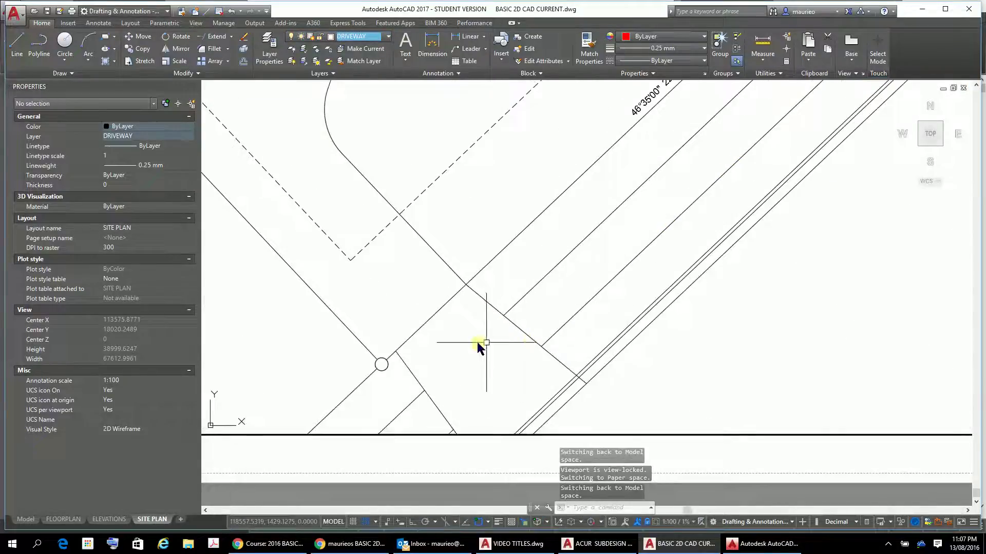
left_click(412, 380)
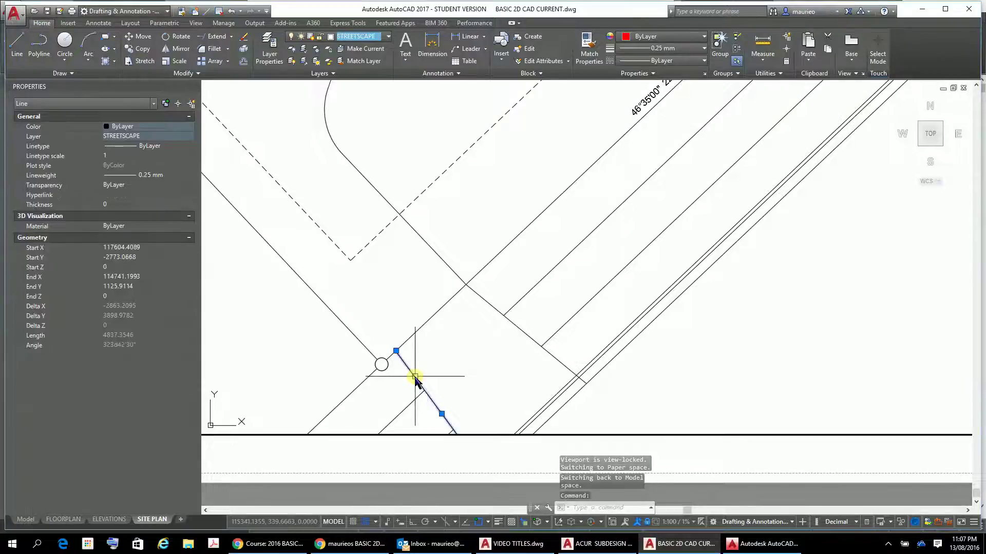
left_click(517, 327)
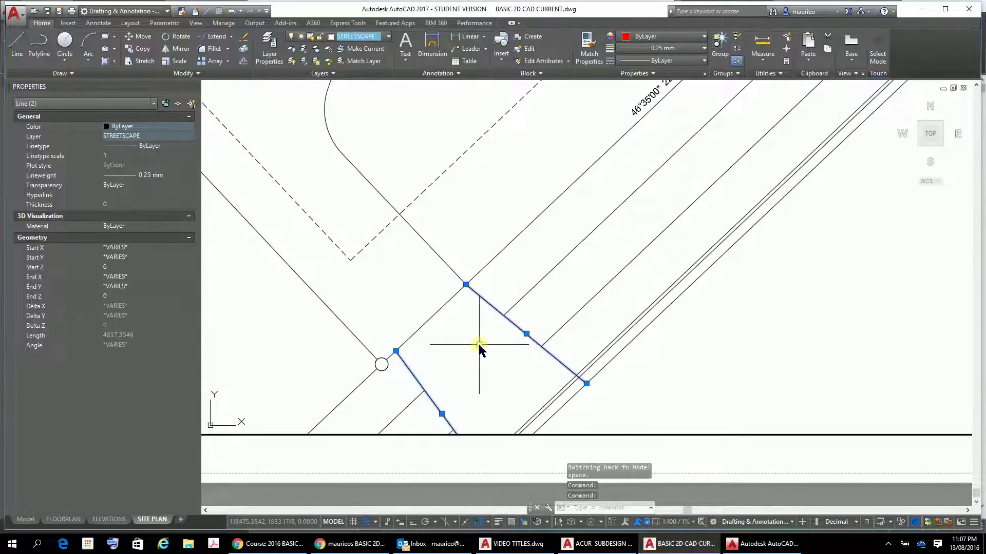
key("Escape")
key("Escape")
key("Escape")
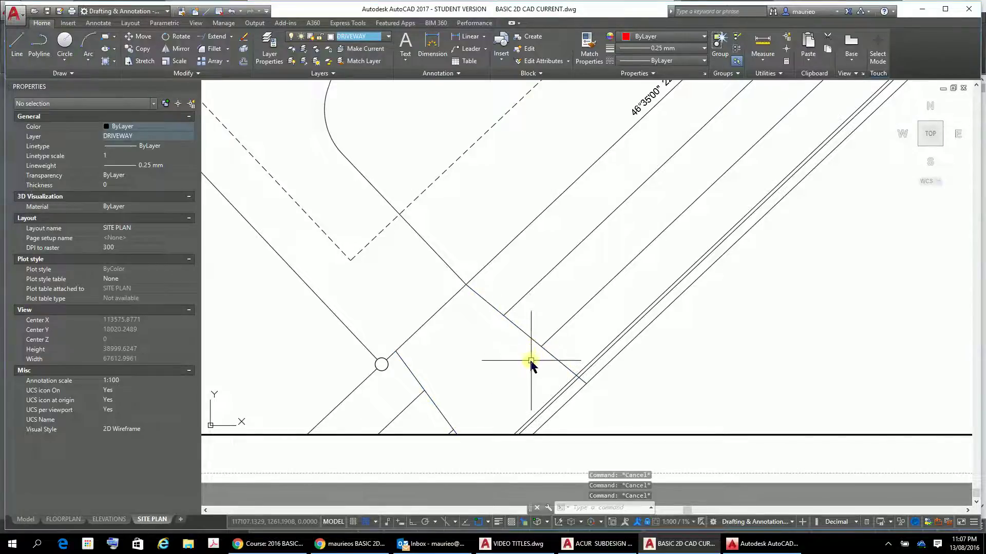
scroll(475, 363, "down", 3)
middle_click_drag(476, 367, 601, 408)
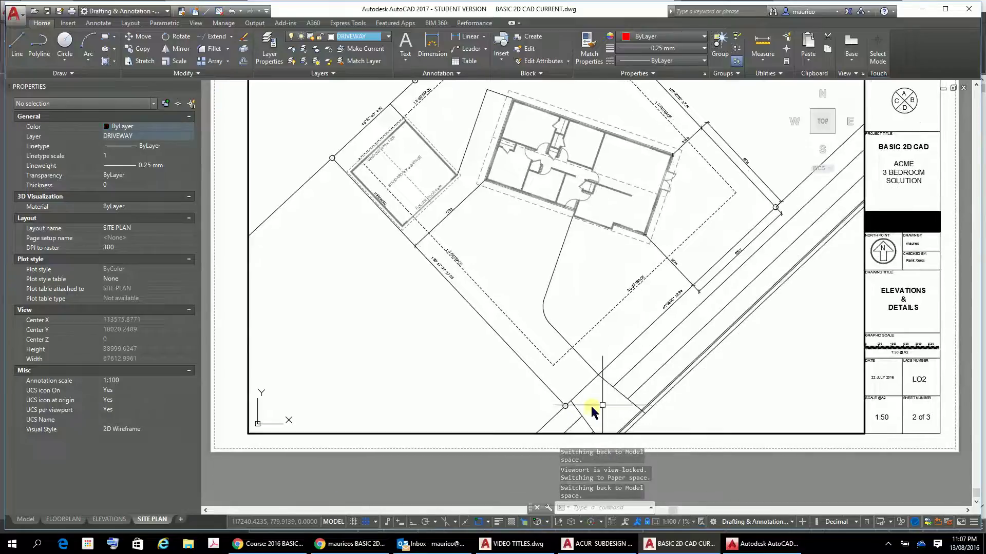